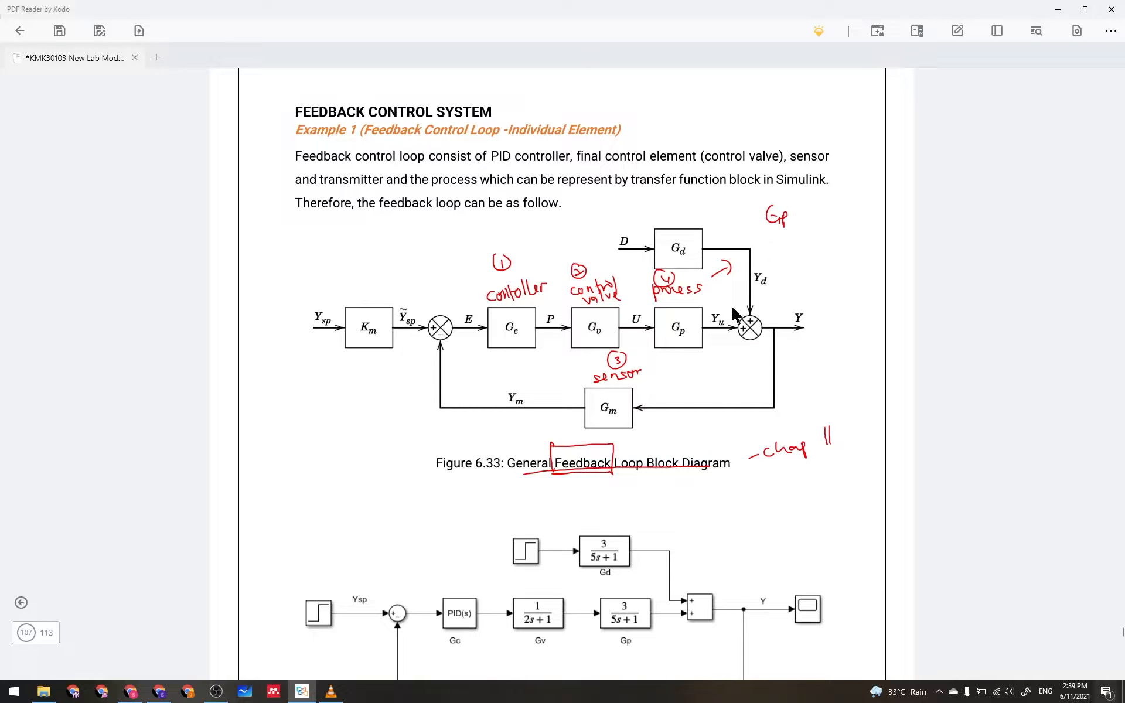
# Circle the Gp, Gv, Gc and Gm blocks in Figure 6.33 and extend the handwritten sensor label to "sensor/transmitter".
pyautogui.moveTo(683, 314)
pyautogui.mouseDown()
pyautogui.moveTo(680, 348)
pyautogui.moveTo(686, 313)
pyautogui.mouseUp()
pyautogui.moveTo(603, 348); pyautogui.dragTo(599, 316)
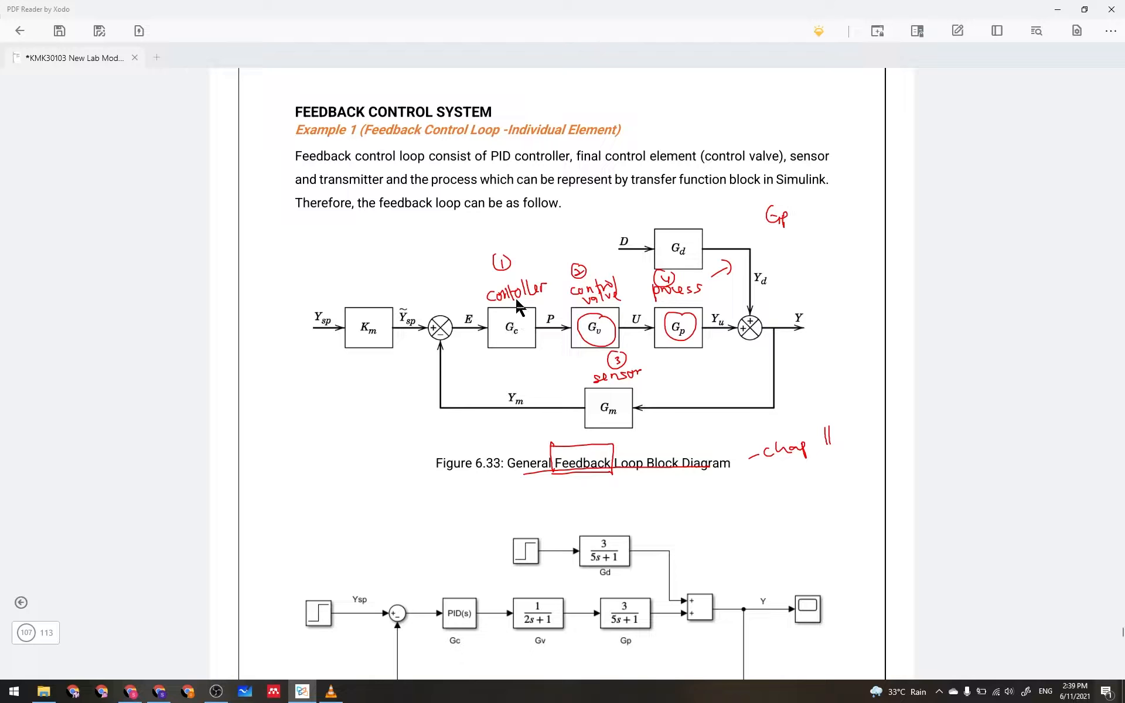
pyautogui.moveTo(515, 317)
pyautogui.mouseDown()
pyautogui.moveTo(513, 342)
pyautogui.moveTo(527, 316)
pyautogui.mouseUp()
pyautogui.moveTo(647, 364)
pyautogui.mouseDown()
pyautogui.moveTo(642, 386)
pyautogui.moveTo(656, 374)
pyautogui.mouseUp()
pyautogui.moveTo(697, 365)
pyautogui.mouseDown()
pyautogui.moveTo(711, 381)
pyautogui.moveTo(726, 370)
pyautogui.mouseUp()
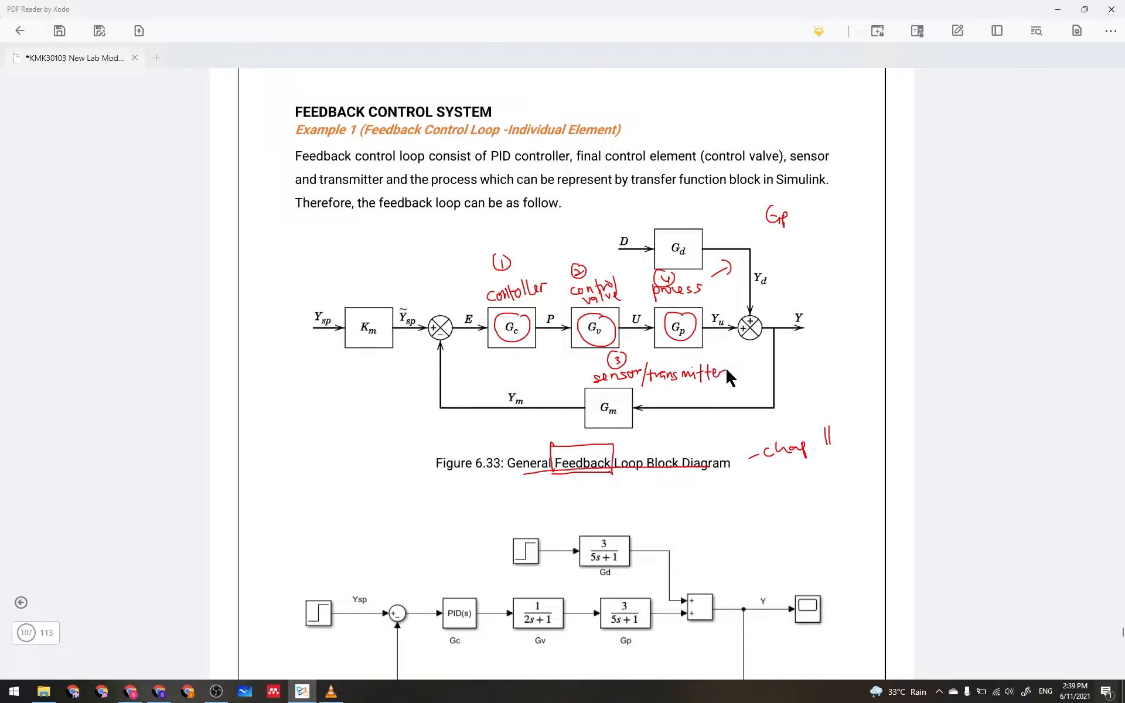
pyautogui.moveTo(621, 397)
pyautogui.mouseDown()
pyautogui.moveTo(592, 410)
pyautogui.moveTo(635, 423)
pyautogui.moveTo(630, 402)
pyautogui.mouseUp()
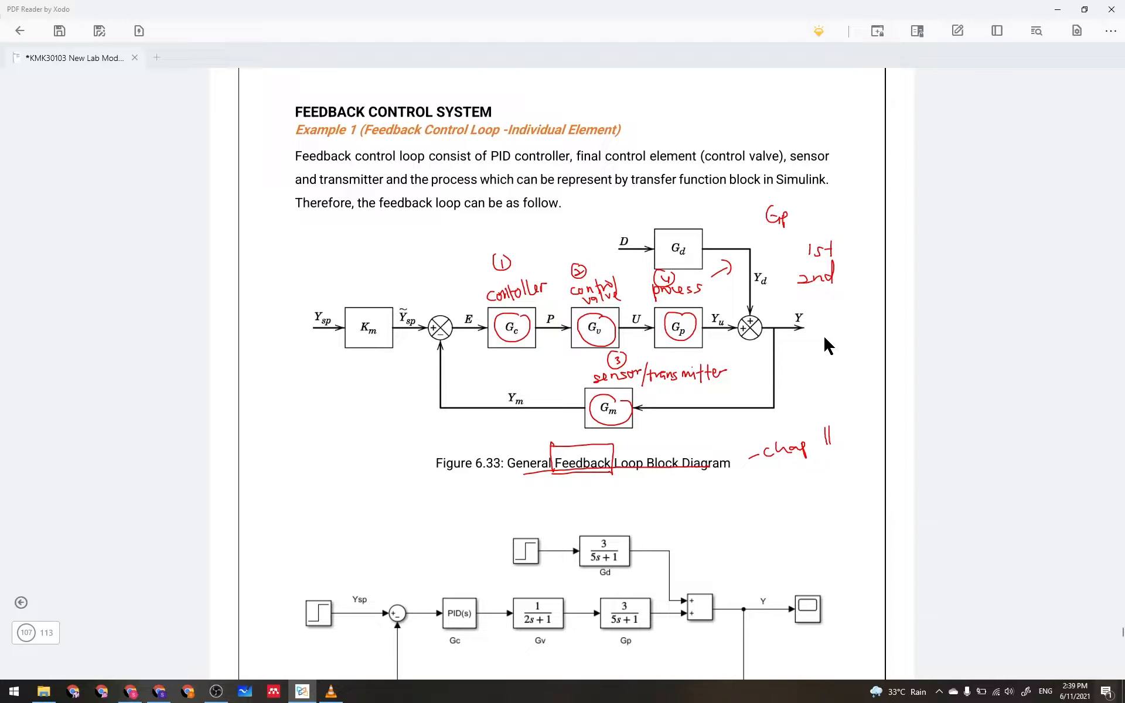
# Handwrite the equations Gp = Kp/(τs+1), Gm = Km and τm ≈ 0 beside the feedback loop diagram.
pyautogui.moveTo(823, 334)
pyautogui.mouseDown()
pyautogui.moveTo(839, 351)
pyautogui.moveTo(853, 342)
pyautogui.mouseUp()
pyautogui.moveTo(844, 349)
pyautogui.mouseDown()
pyautogui.moveTo(891, 350)
pyautogui.moveTo(862, 355)
pyautogui.mouseUp()
pyautogui.moveTo(854, 356)
pyautogui.mouseDown()
pyautogui.moveTo(853, 367)
pyautogui.moveTo(884, 359)
pyautogui.moveTo(890, 370)
pyautogui.mouseUp()
pyautogui.moveTo(814, 391); pyautogui.dragTo(828, 390)
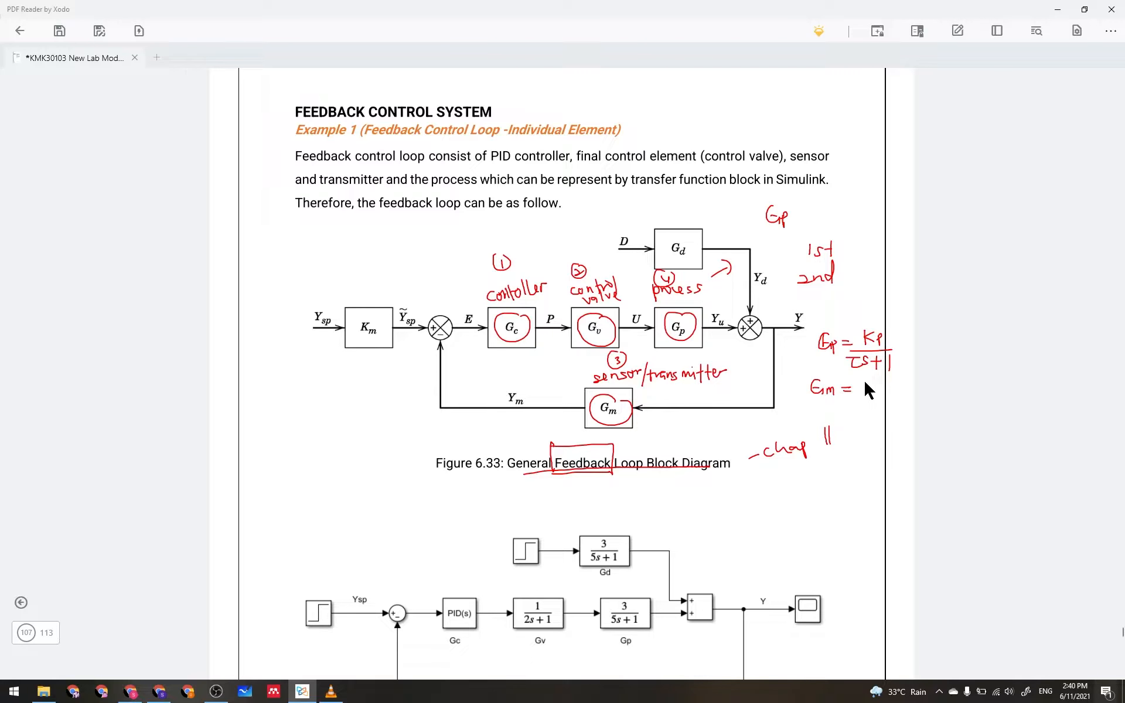
pyautogui.moveTo(866, 381); pyautogui.dragTo(896, 391)
pyautogui.moveTo(849, 412); pyautogui.dragTo(860, 415)
pyautogui.moveTo(868, 407); pyautogui.dragTo(865, 410)
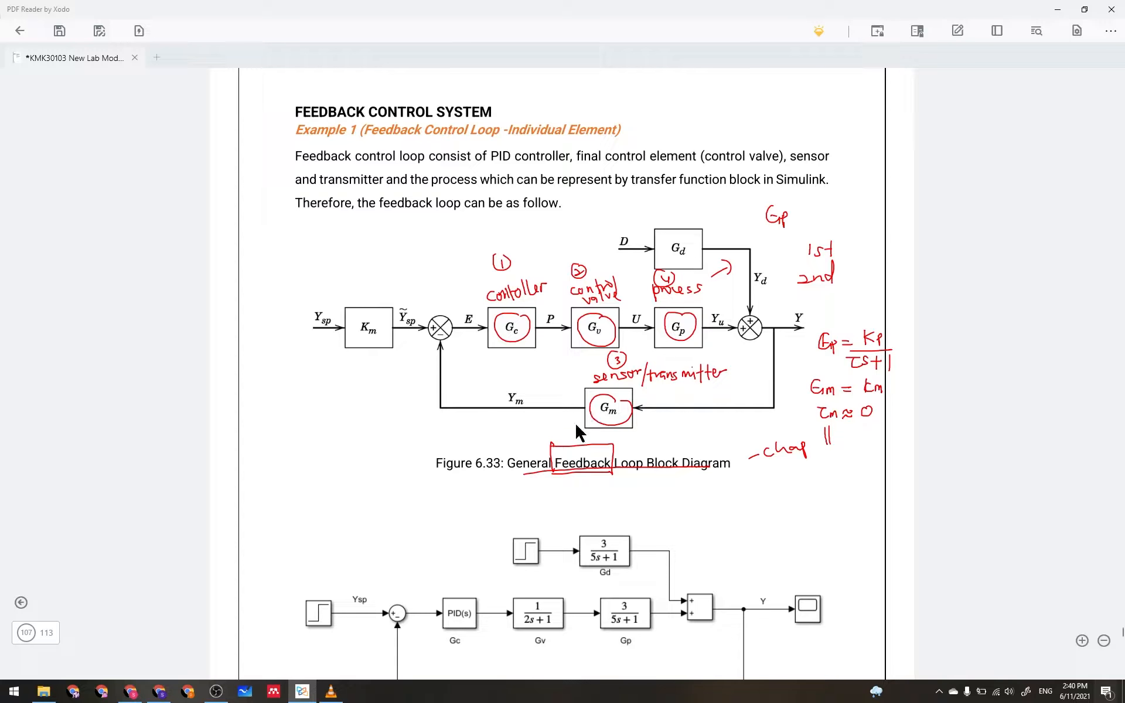
# Consult the Example 2 feedback loop in Figure 6.35, then switch to MATLAB Online and create a blank Simulink model.
pyautogui.scroll(-10, 576, 426)
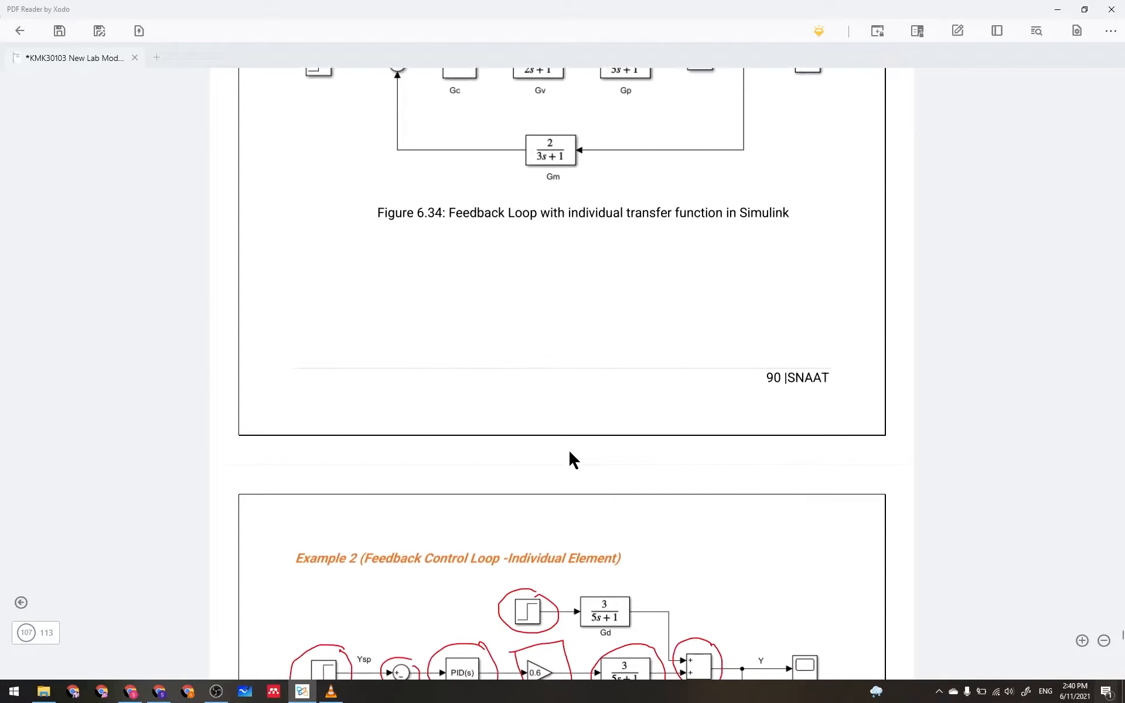
pyautogui.scroll(-6, 569, 452)
pyautogui.scroll(2, 569, 453)
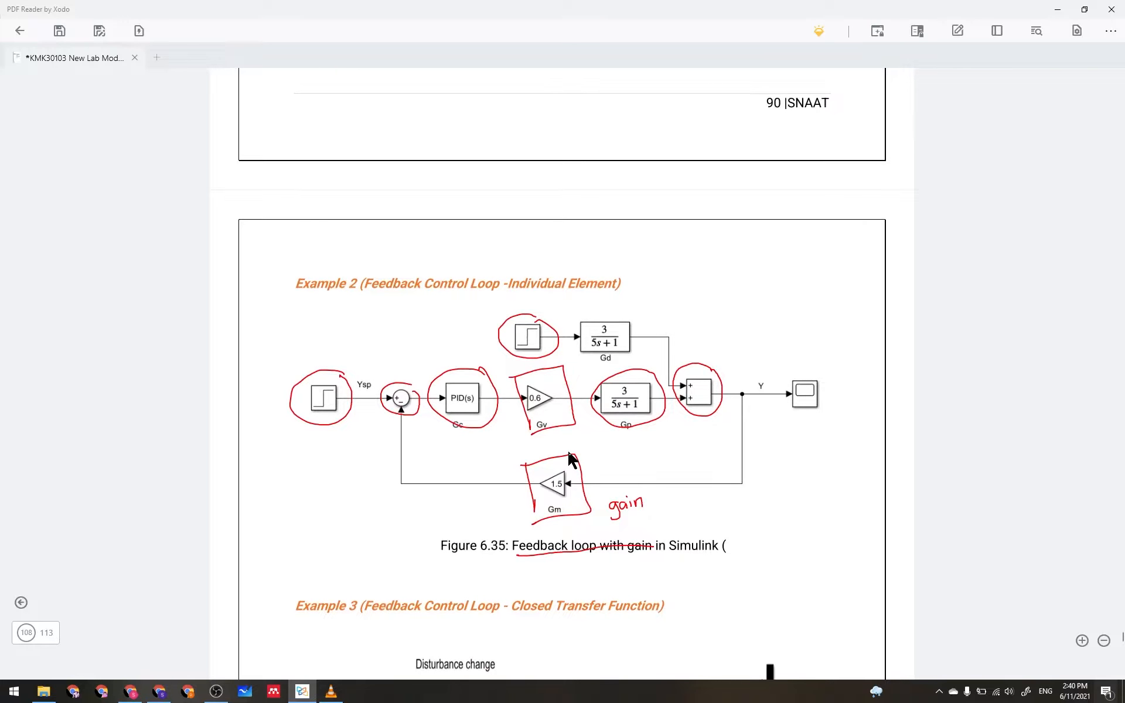
pyautogui.click(159, 691)
pyautogui.moveTo(444, 235)
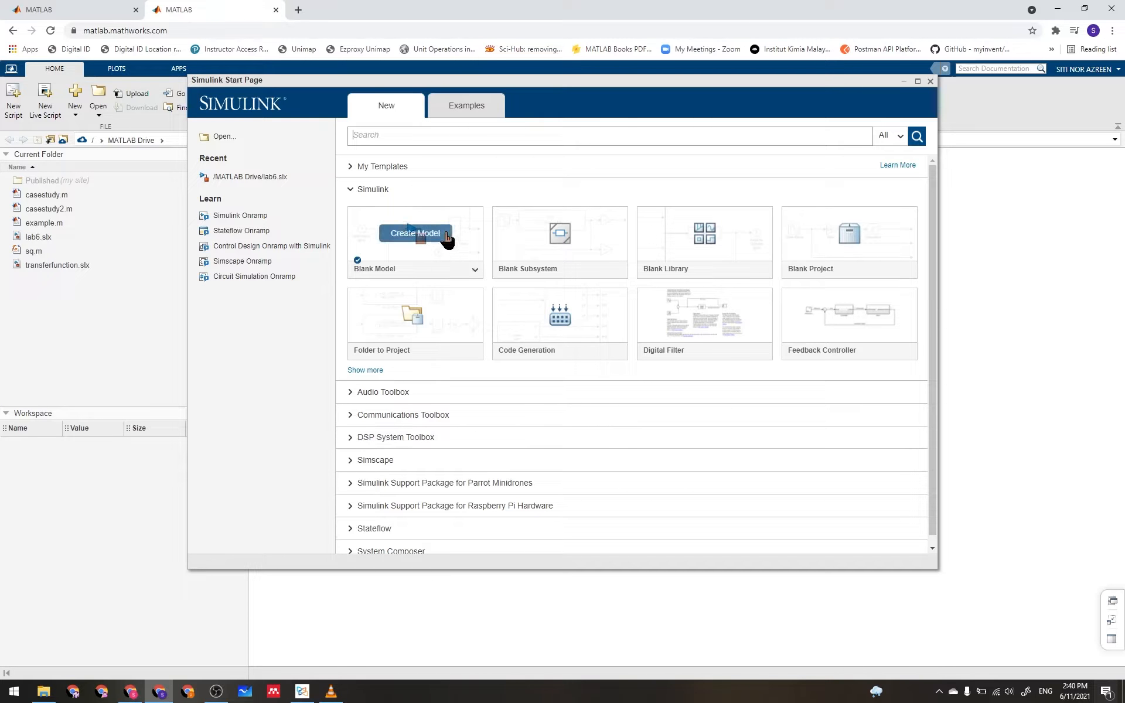
pyautogui.click(404, 237)
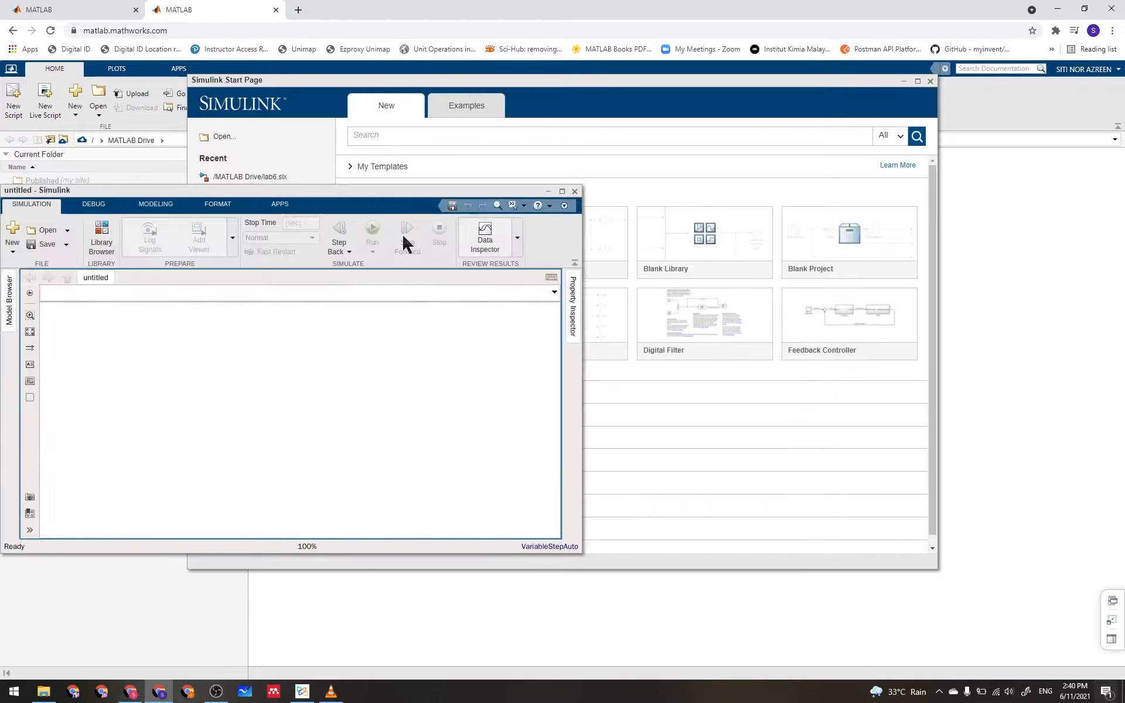
pyautogui.moveTo(377, 191); pyautogui.dragTo(765, 194)
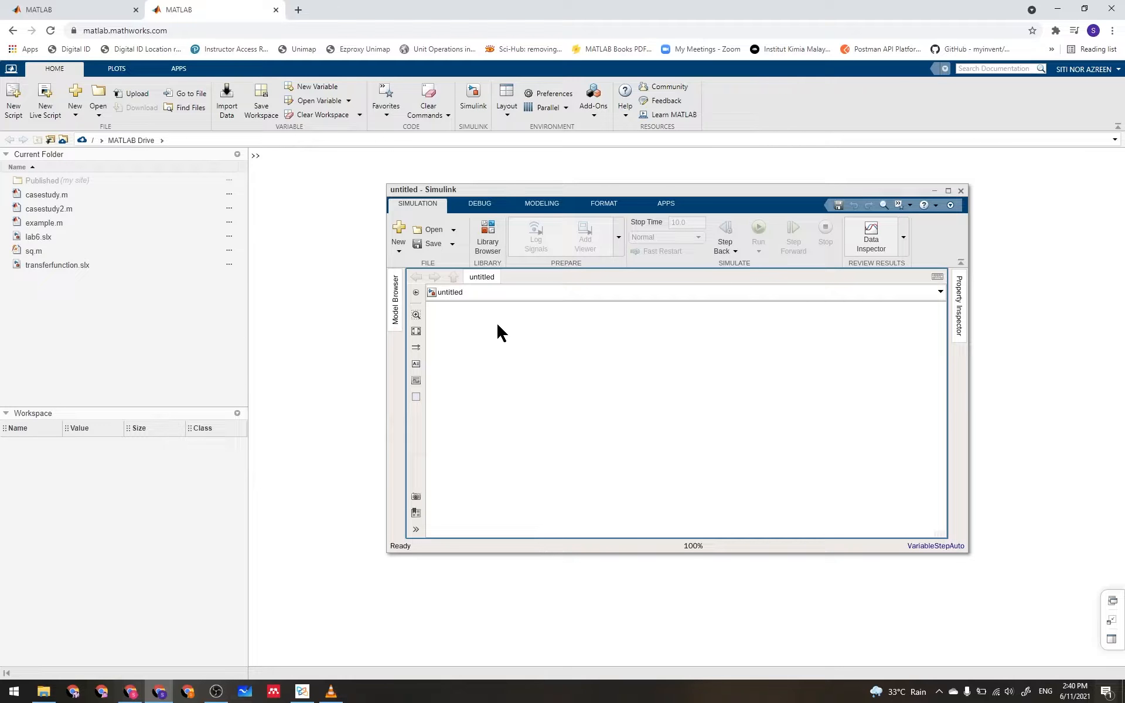
# Open the Simulink Library Browser and search it for "fcn".
pyautogui.click(486, 239)
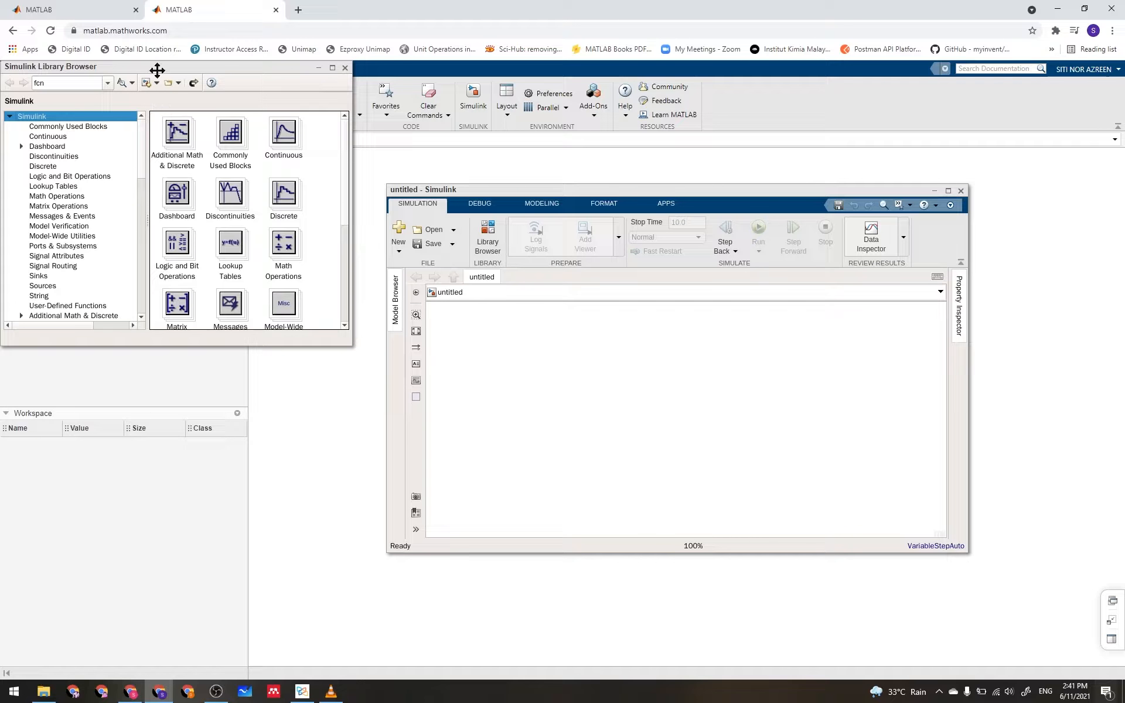
pyautogui.moveTo(157, 71); pyautogui.dragTo(186, 92)
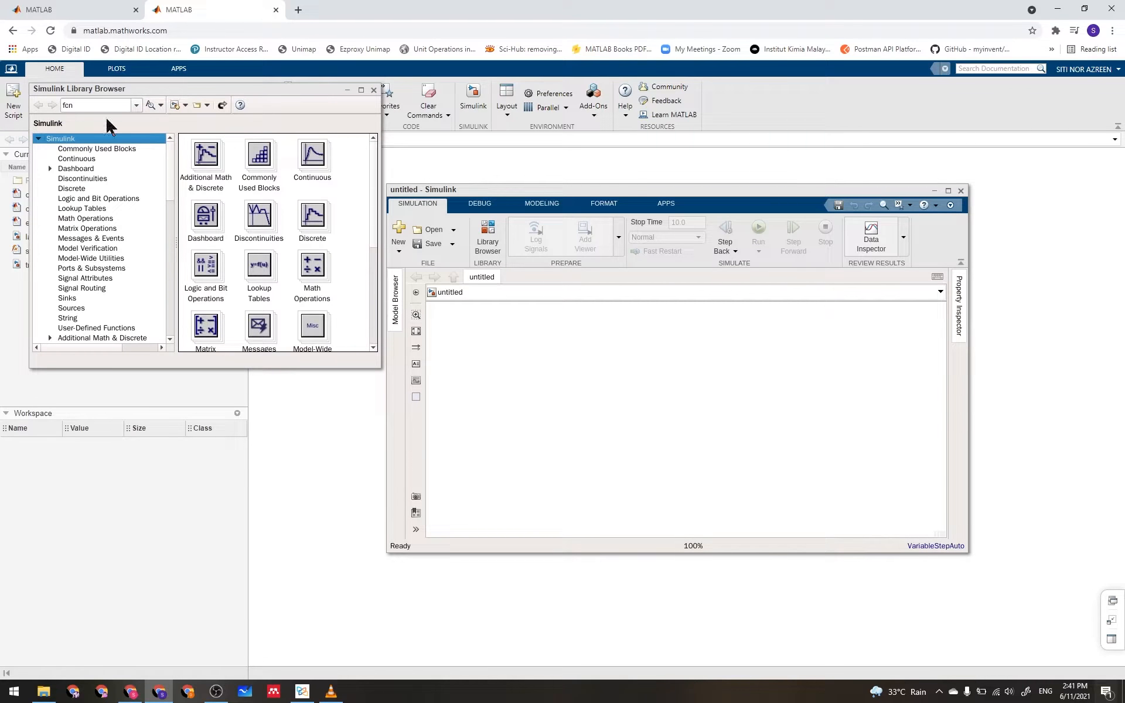
pyautogui.click(150, 107)
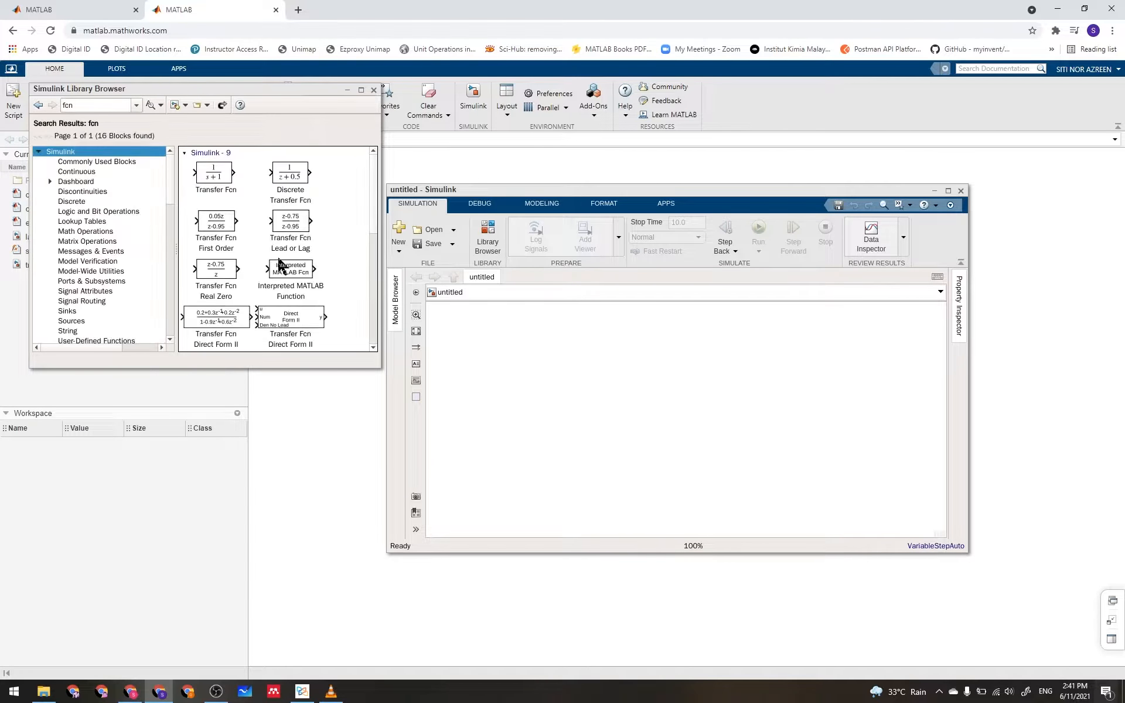
# Add two Transfer Fcn blocks to the blank model, one above the other.
pyautogui.click(215, 180)
pyautogui.moveTo(215, 180); pyautogui.dragTo(699, 397)
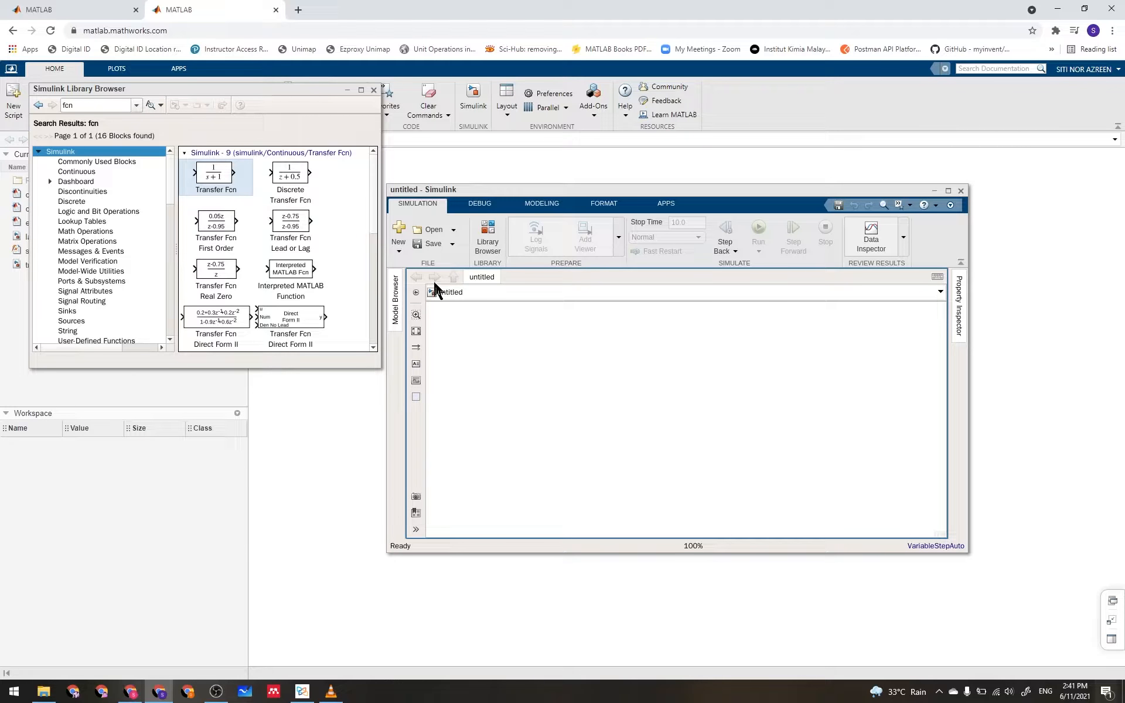
pyautogui.click(209, 181)
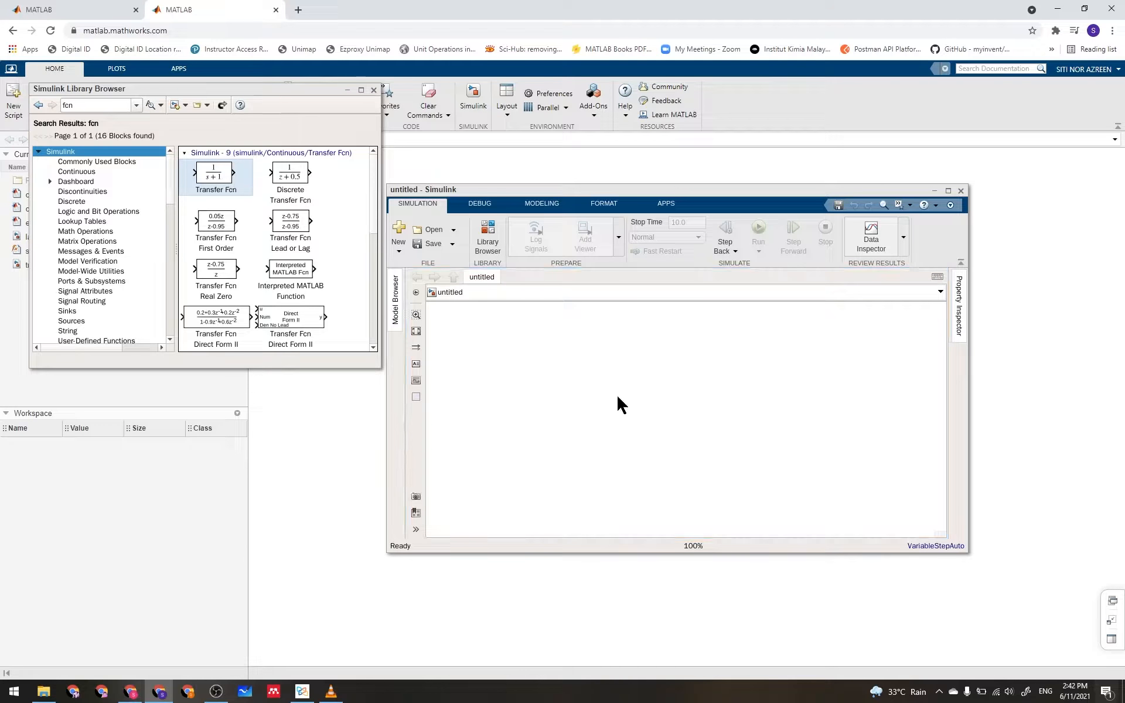
pyautogui.moveTo(623, 396); pyautogui.dragTo(629, 402)
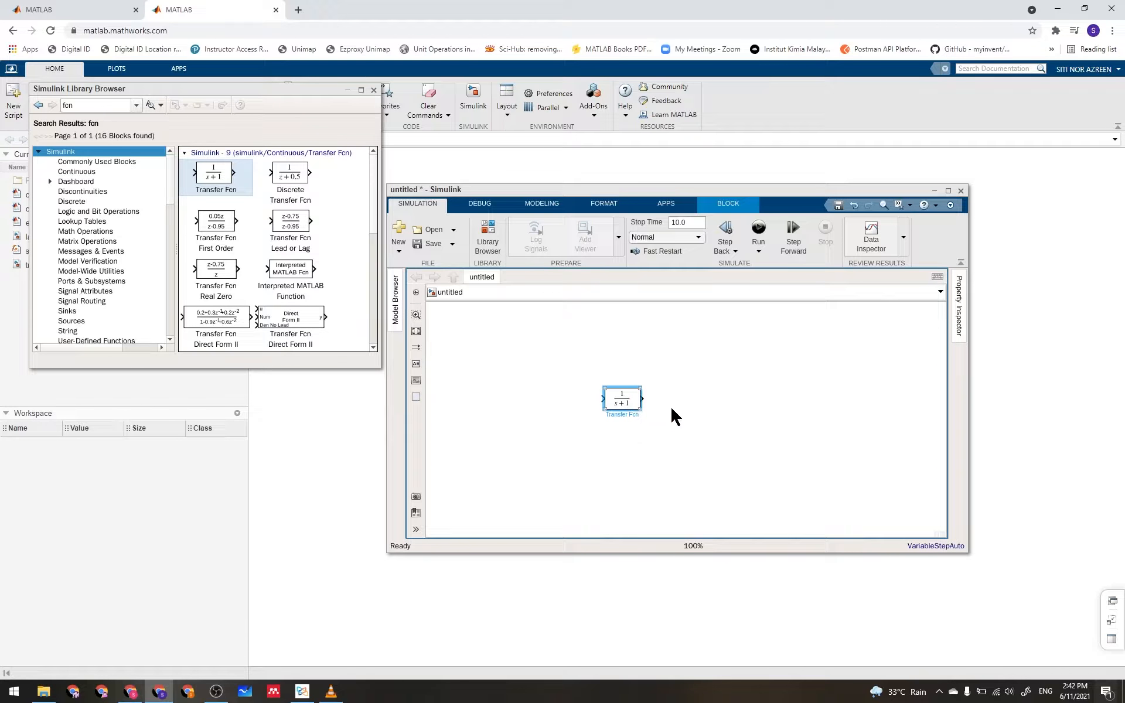
pyautogui.moveTo(609, 399); pyautogui.dragTo(653, 407)
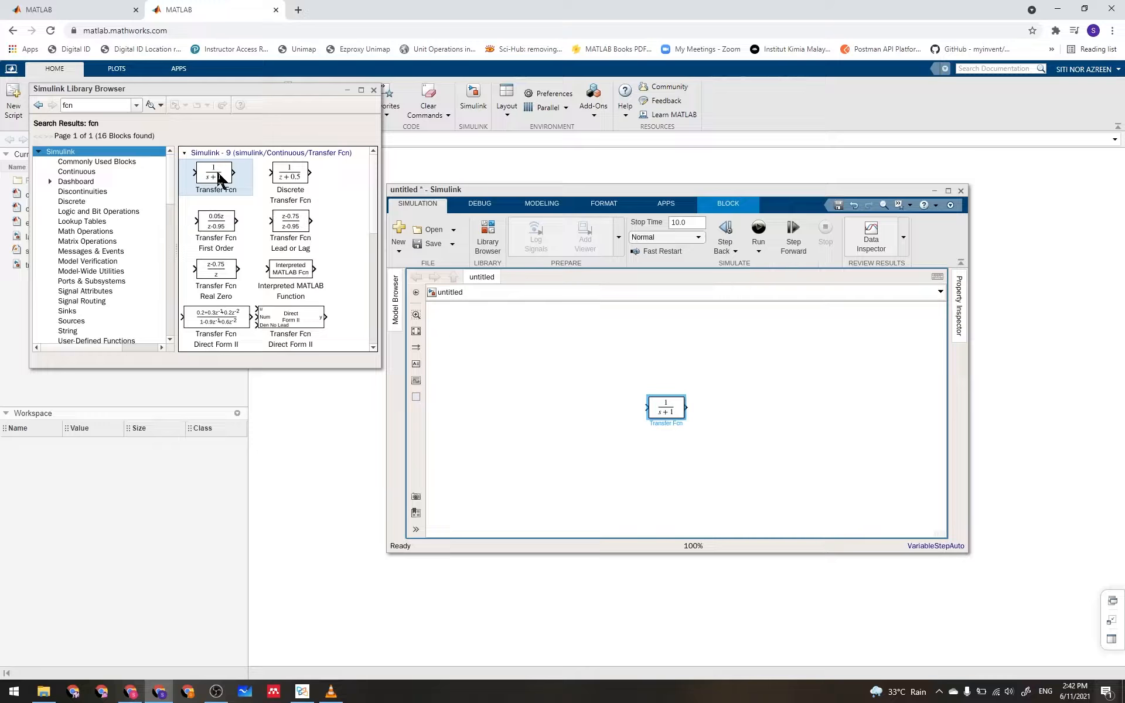
pyautogui.moveTo(217, 173); pyautogui.dragTo(662, 332)
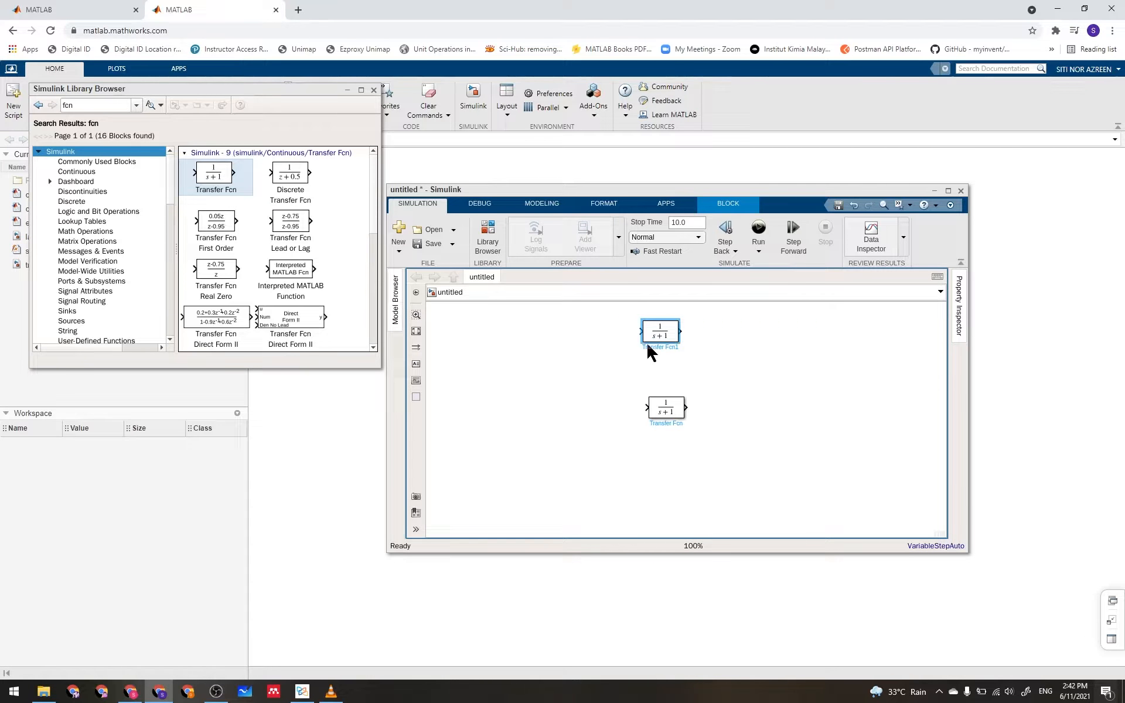
# Add two Step blocks from the Sources library, one in front of each Transfer Fcn block.
pyautogui.click(80, 104)
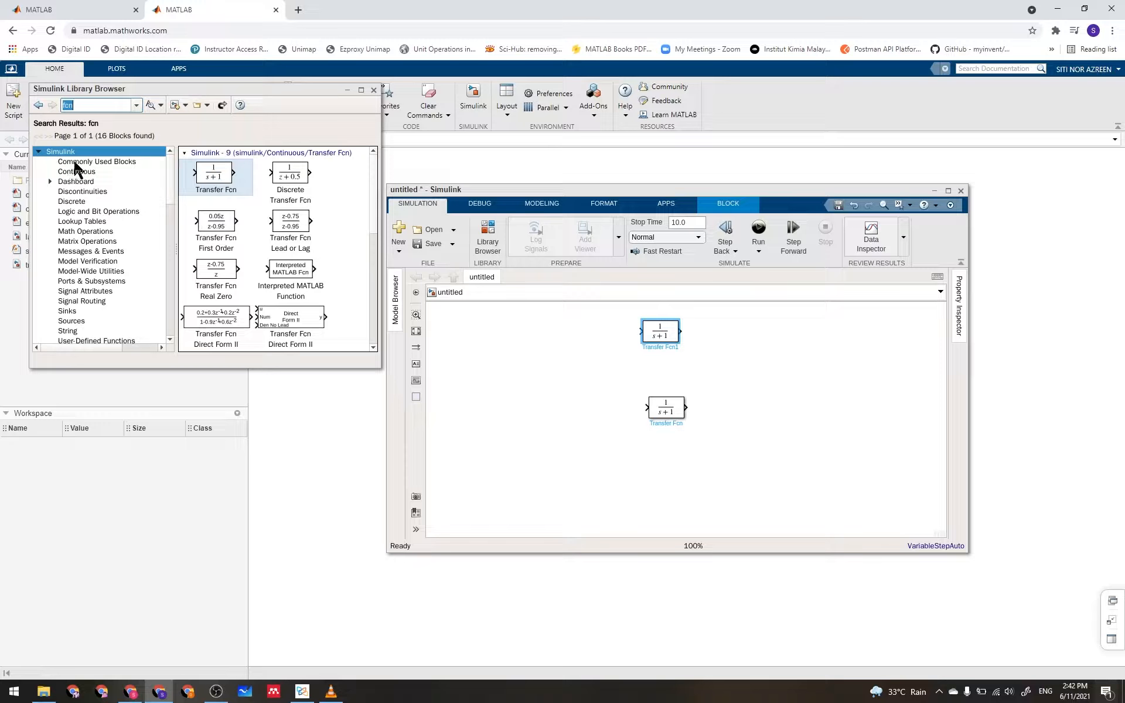
pyautogui.click(71, 321)
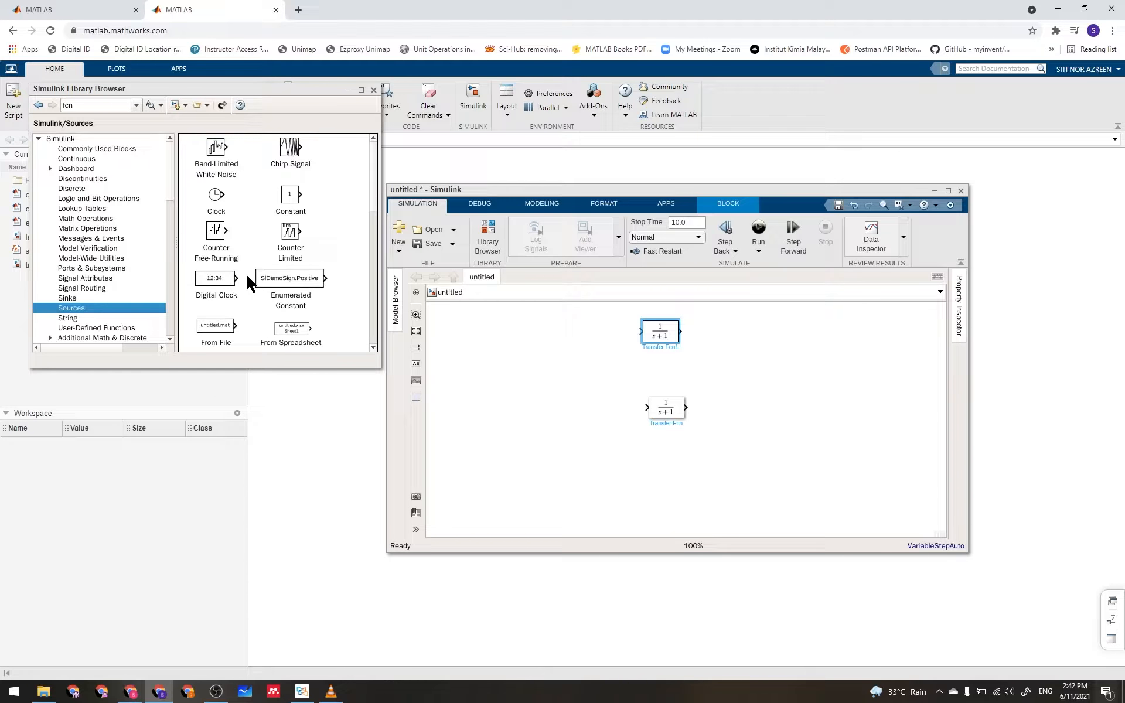
pyautogui.scroll(-5, 245, 273)
pyautogui.scroll(-5, 243, 286)
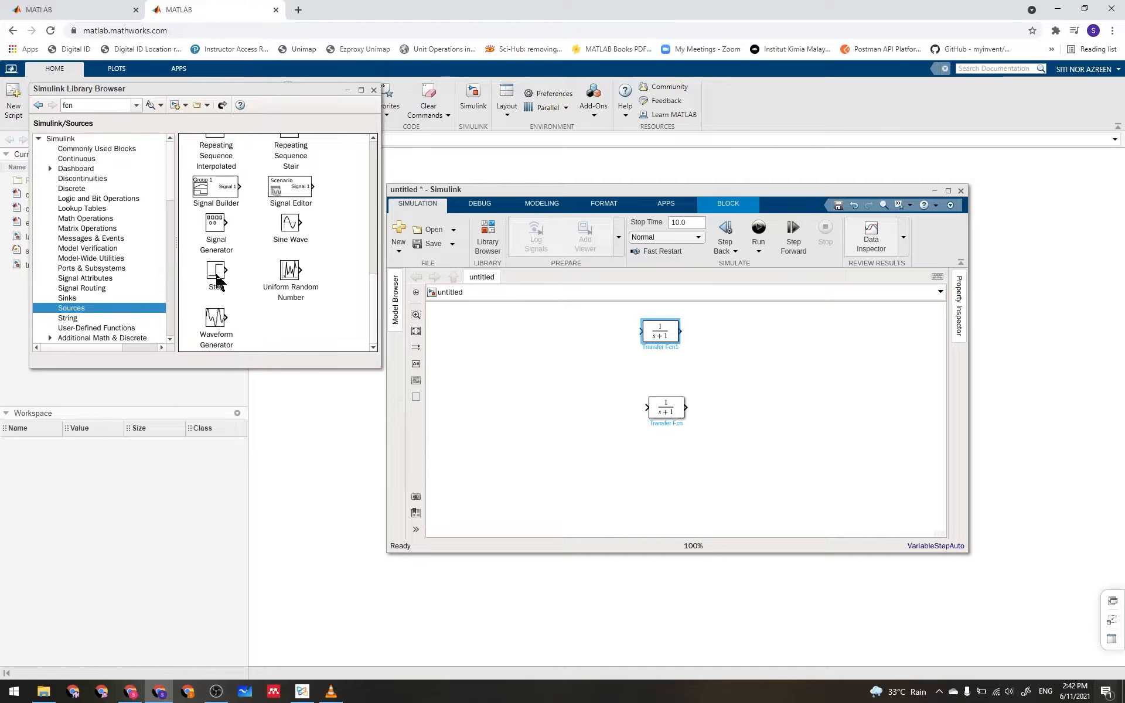
pyautogui.moveTo(216, 272); pyautogui.dragTo(469, 471)
pyautogui.moveTo(518, 408); pyautogui.dragTo(518, 408)
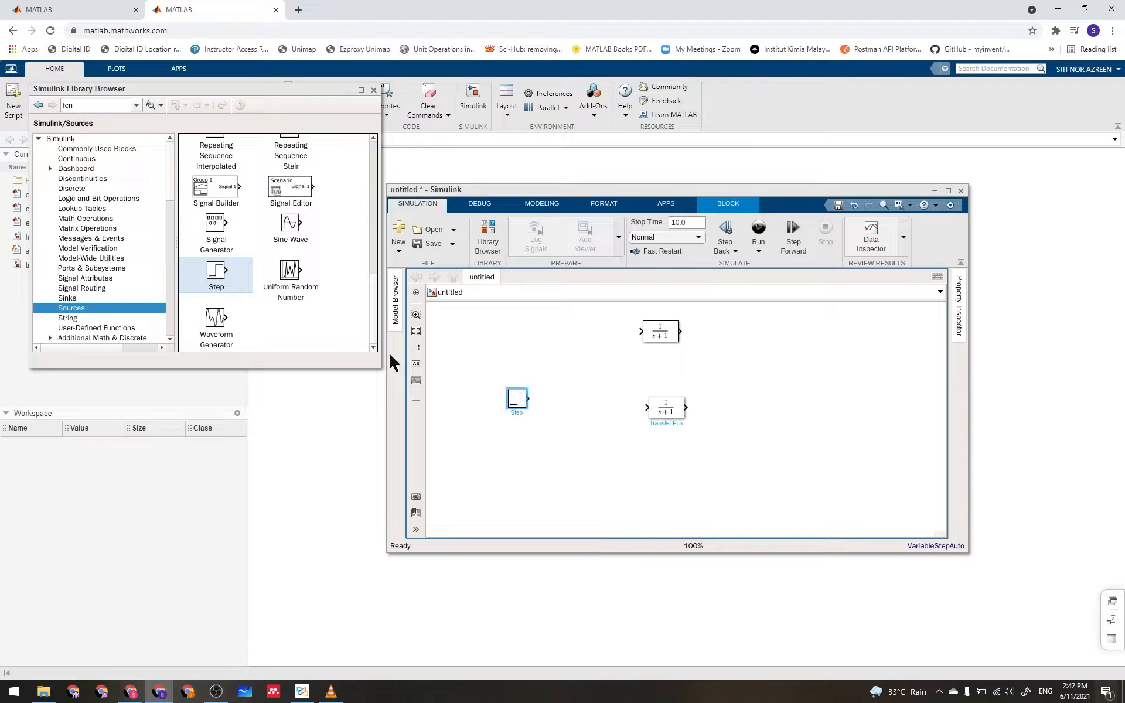
pyautogui.moveTo(218, 273); pyautogui.dragTo(584, 330)
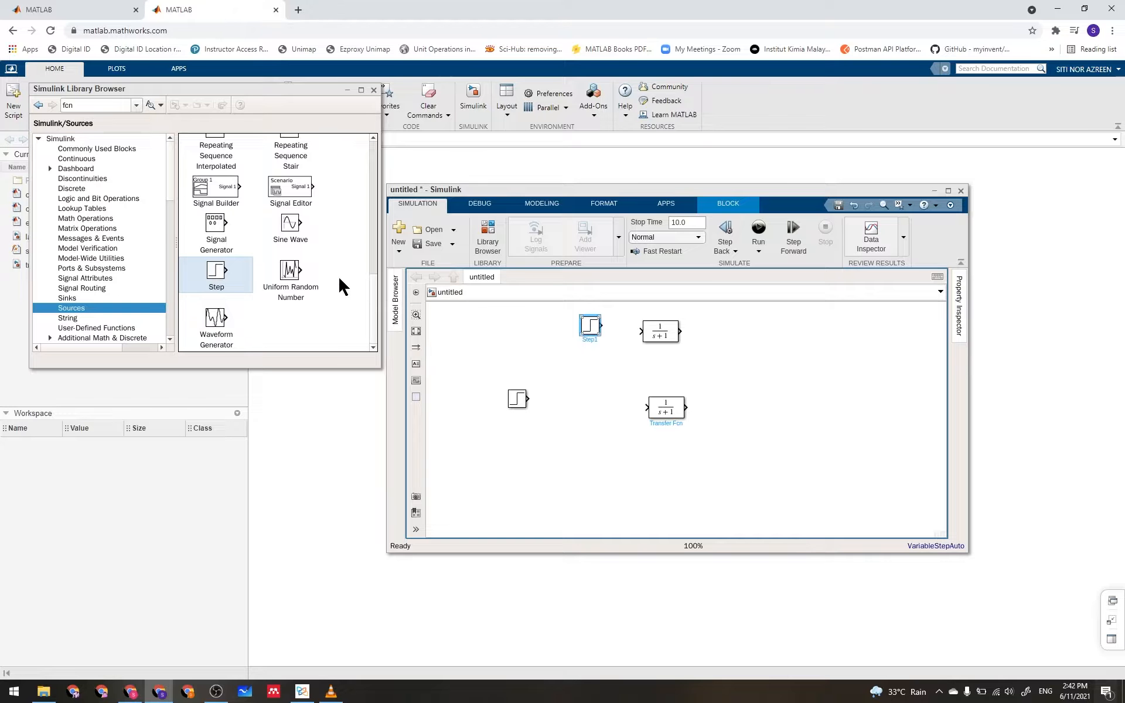
# Search the block library for "pid" and place a continuous PID Controller between the lower Step and Transfer Fcn blocks.
pyautogui.click(137, 273)
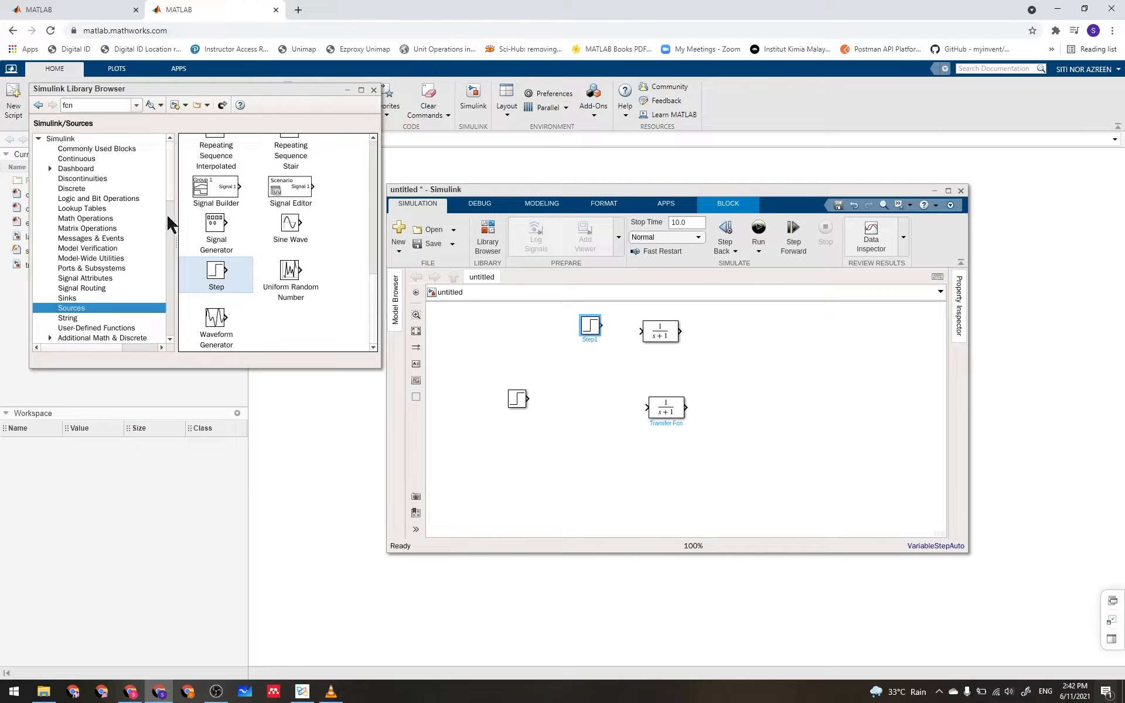
pyautogui.doubleClick(83, 105)
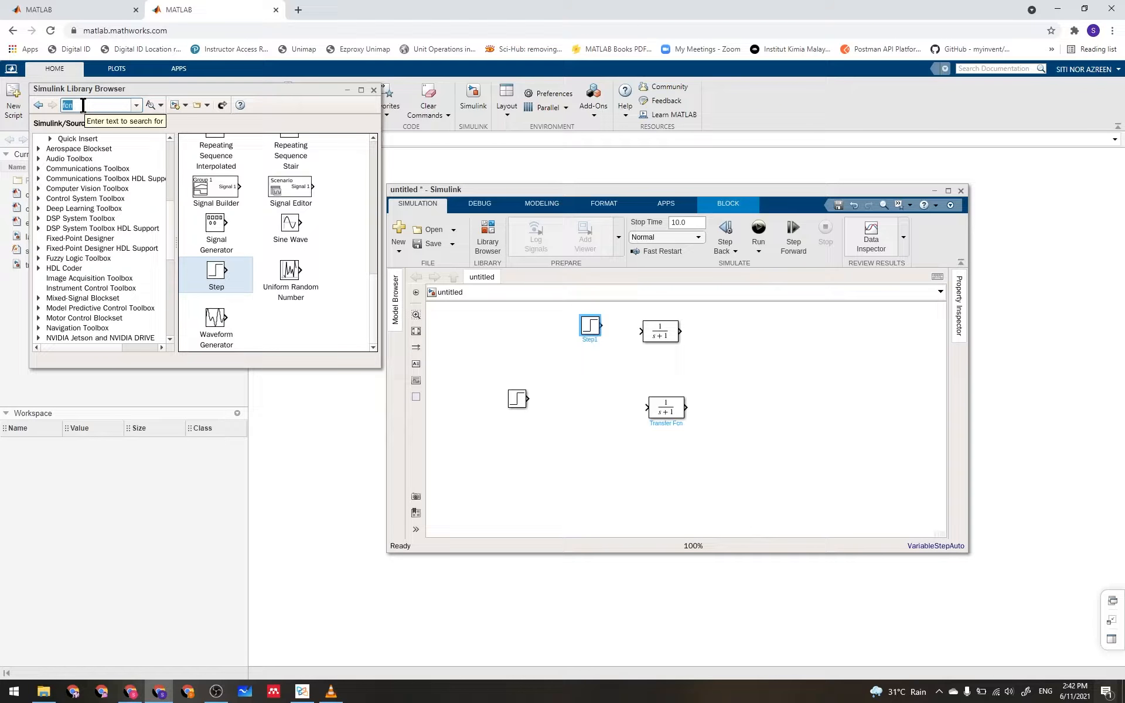
pyautogui.write('pid')
pyautogui.click(150, 105)
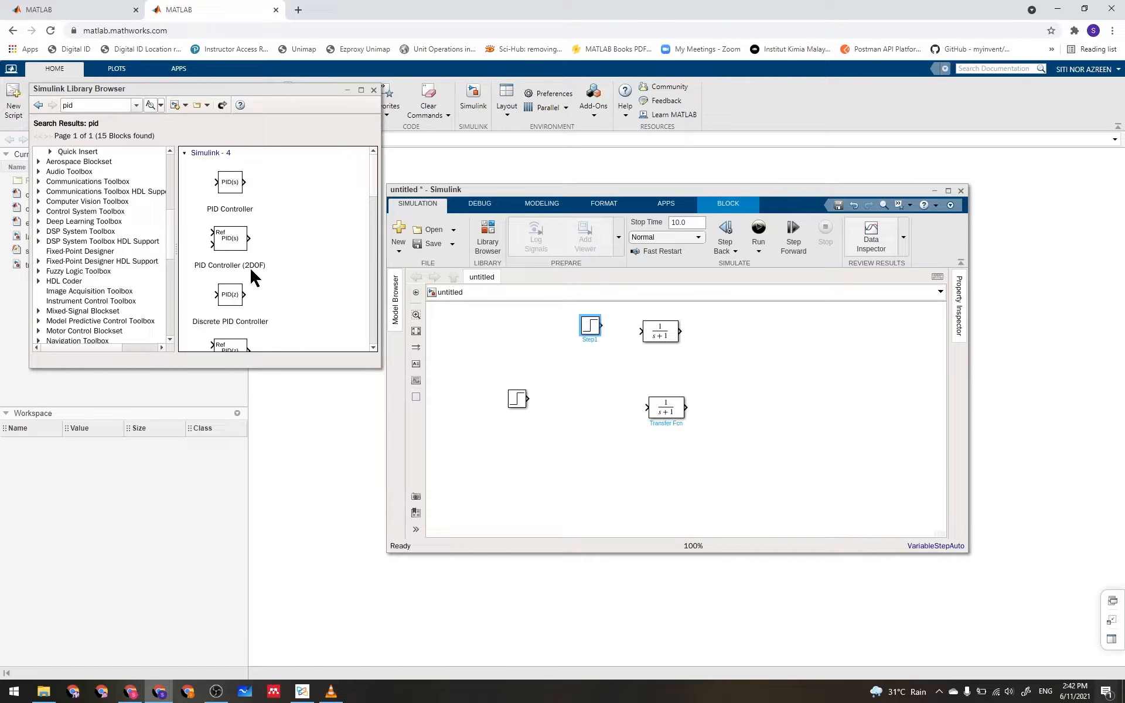
pyautogui.click(229, 182)
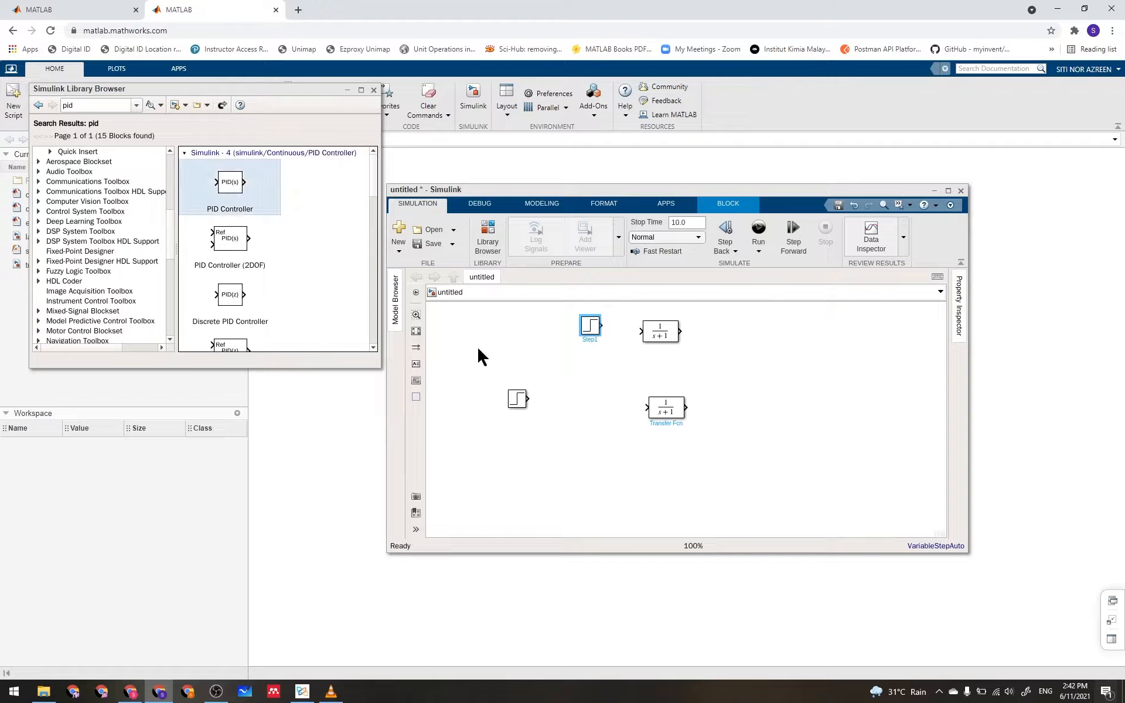
pyautogui.moveTo(593, 404); pyautogui.dragTo(593, 395)
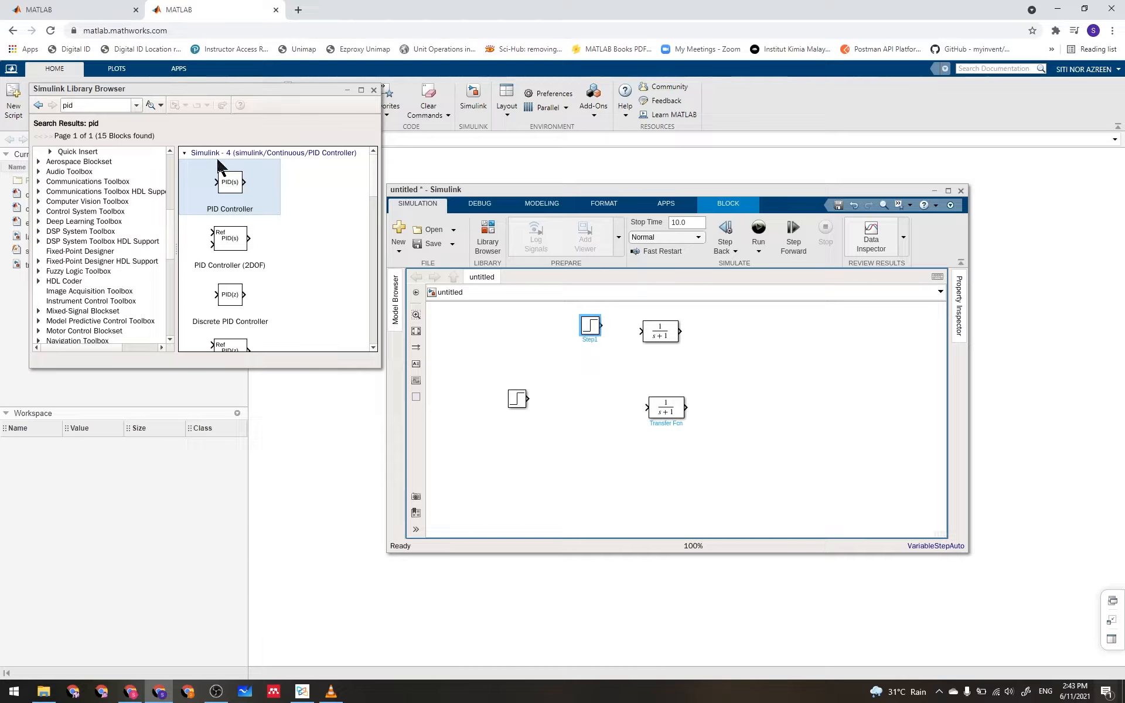
pyautogui.click(225, 179)
pyautogui.moveTo(577, 391); pyautogui.dragTo(589, 393)
# Align the lower Step, PID Controller and Transfer Fcn blocks in one row, and the upper Step with its Transfer Fcn.
pyautogui.click(512, 402)
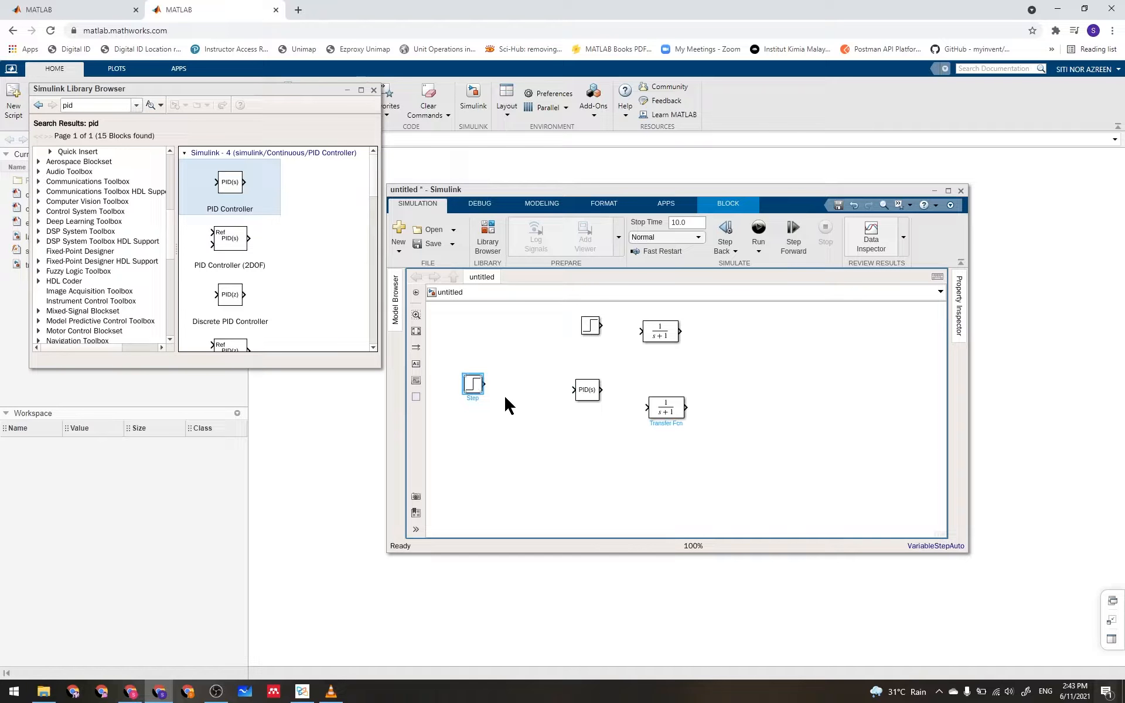
pyautogui.moveTo(586, 392); pyautogui.dragTo(575, 386)
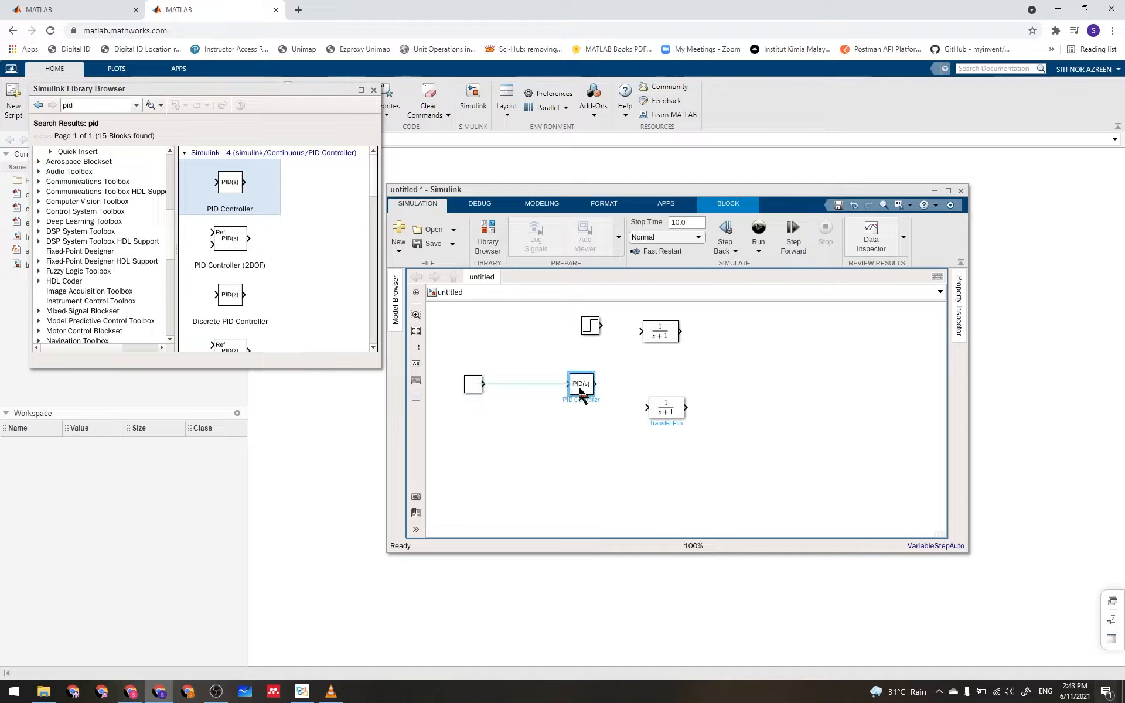
pyautogui.click(671, 409)
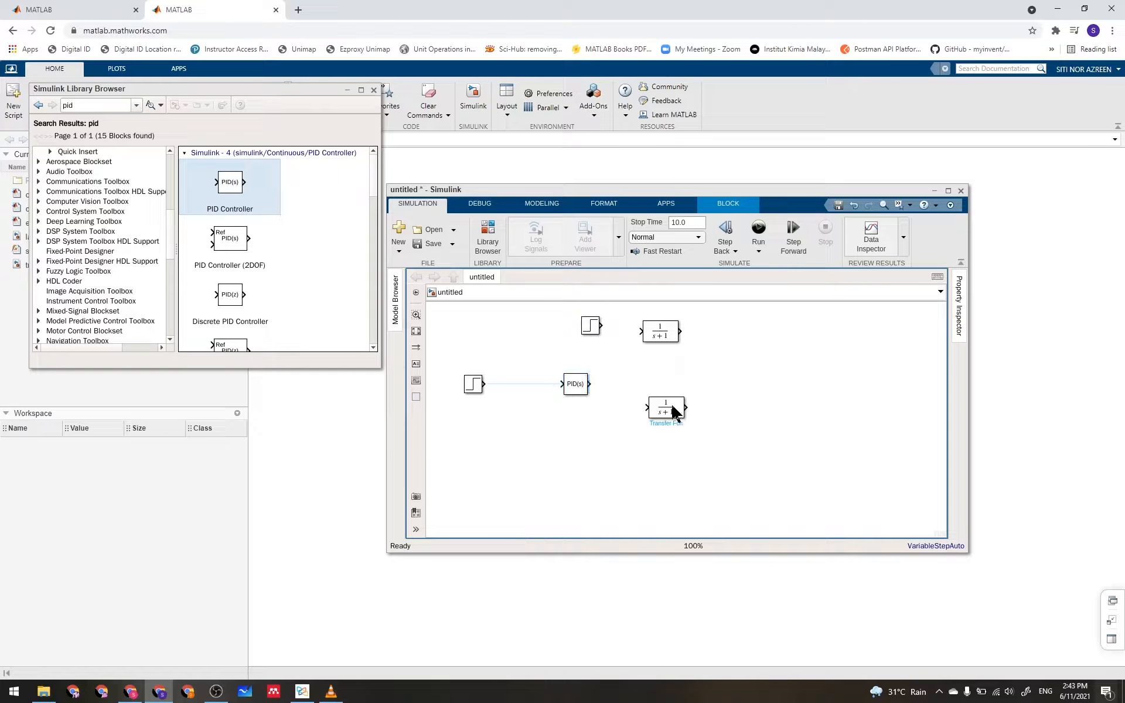
pyautogui.moveTo(674, 410); pyautogui.dragTo(667, 441)
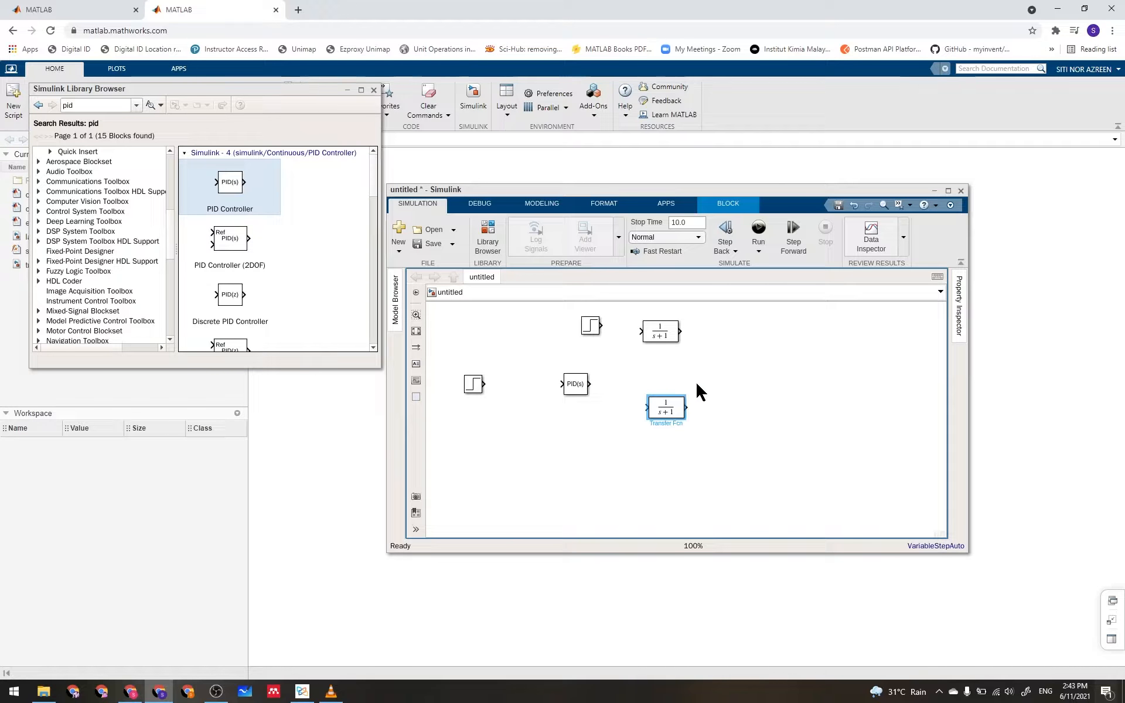
pyautogui.moveTo(688, 385); pyautogui.dragTo(687, 385)
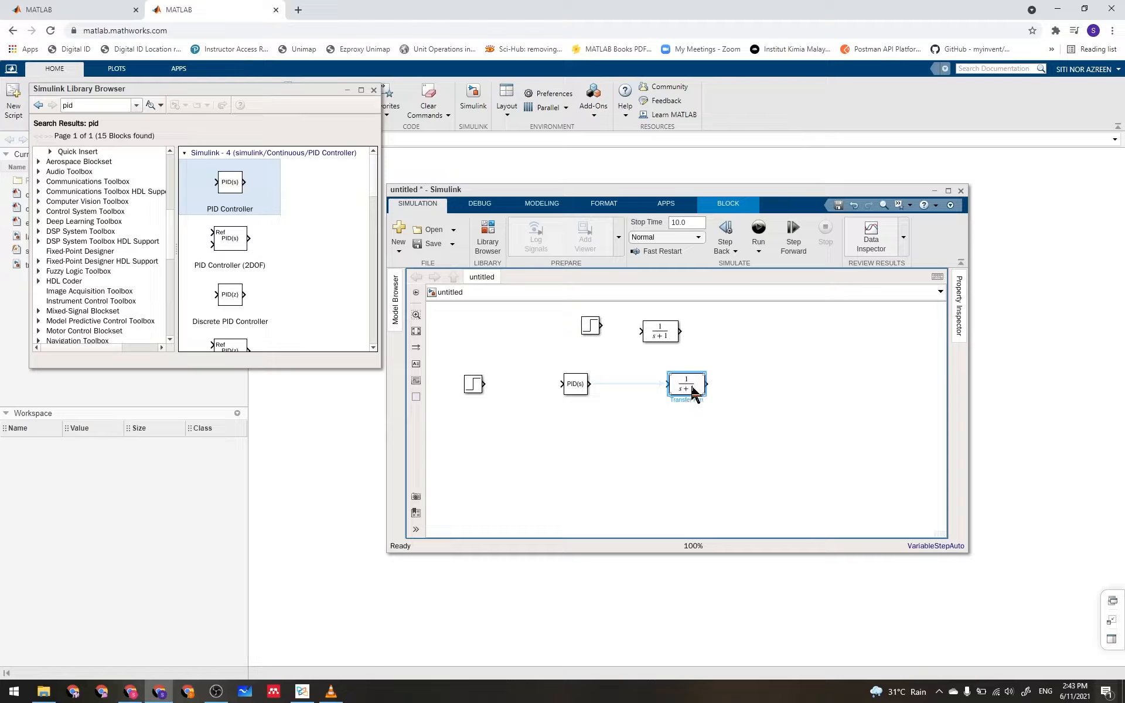
pyautogui.click(660, 329)
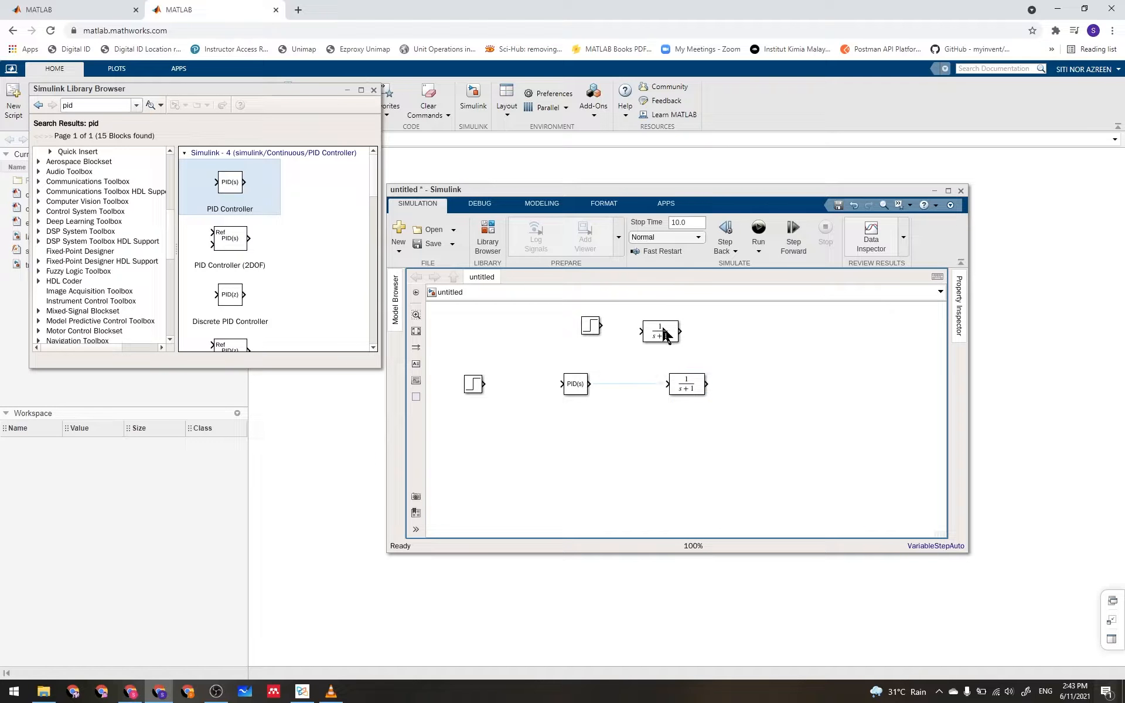
pyautogui.moveTo(592, 333); pyautogui.dragTo(593, 331)
pyautogui.click(758, 408)
# Search the block library for "gain" and place one Gain between the PID Controller and lower Transfer Fcn, and a second below that row.
pyautogui.doubleClick(75, 105)
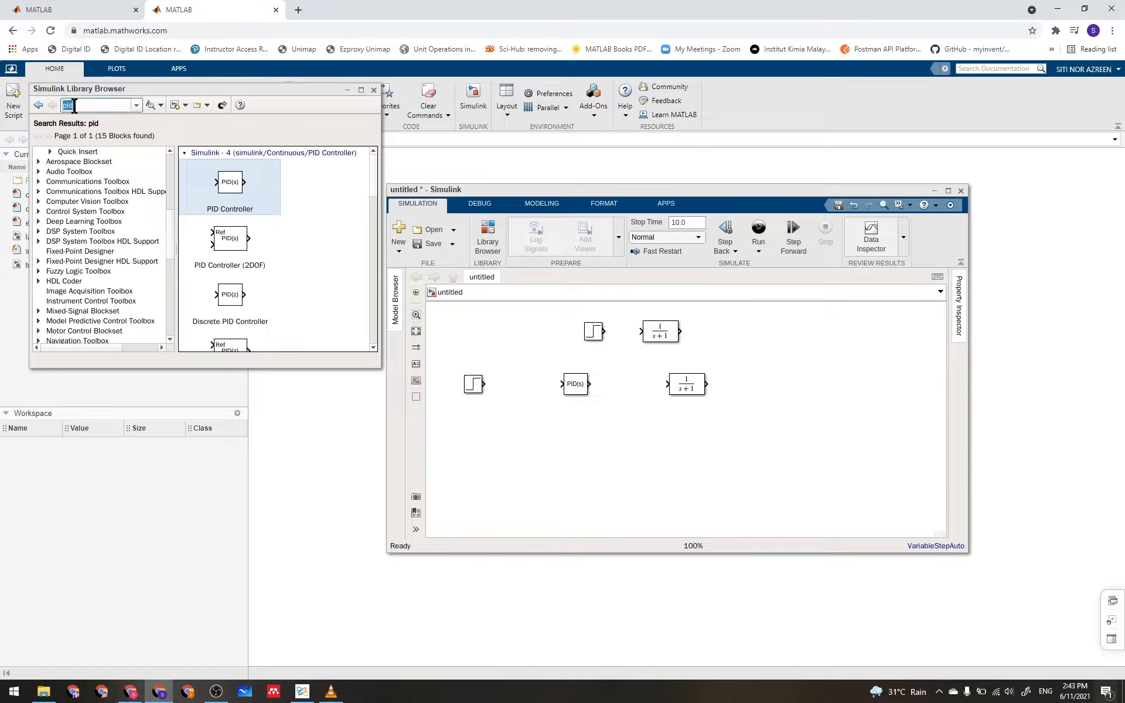
pyautogui.write('gain')
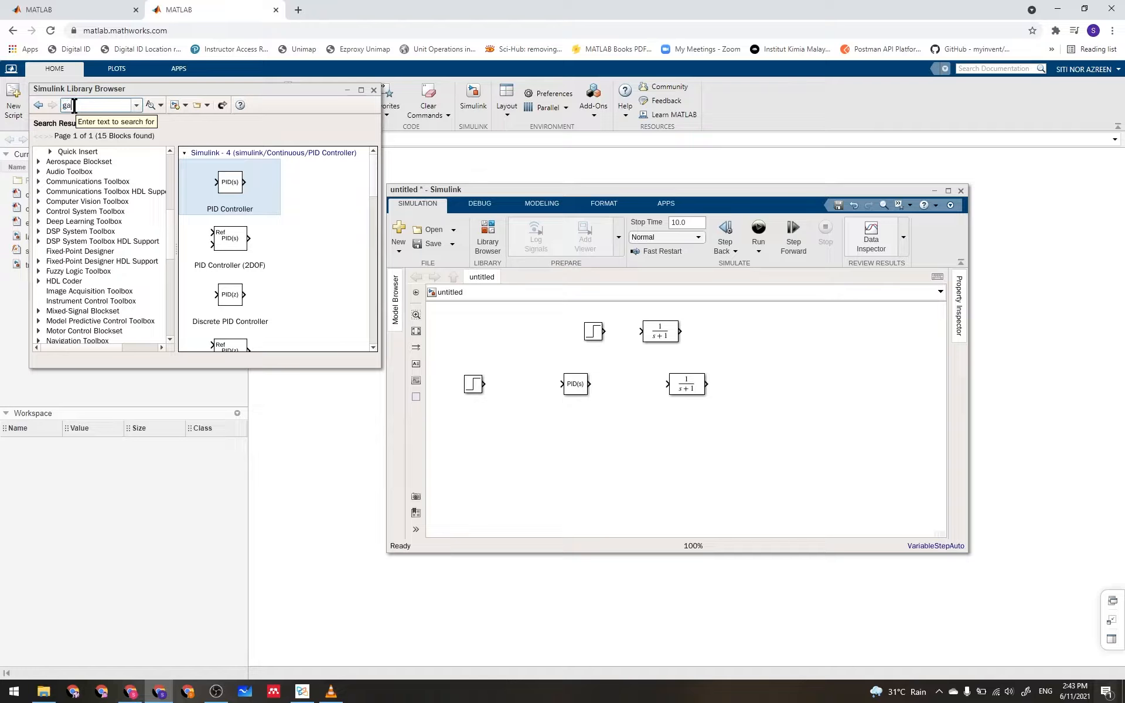
pyautogui.click(149, 106)
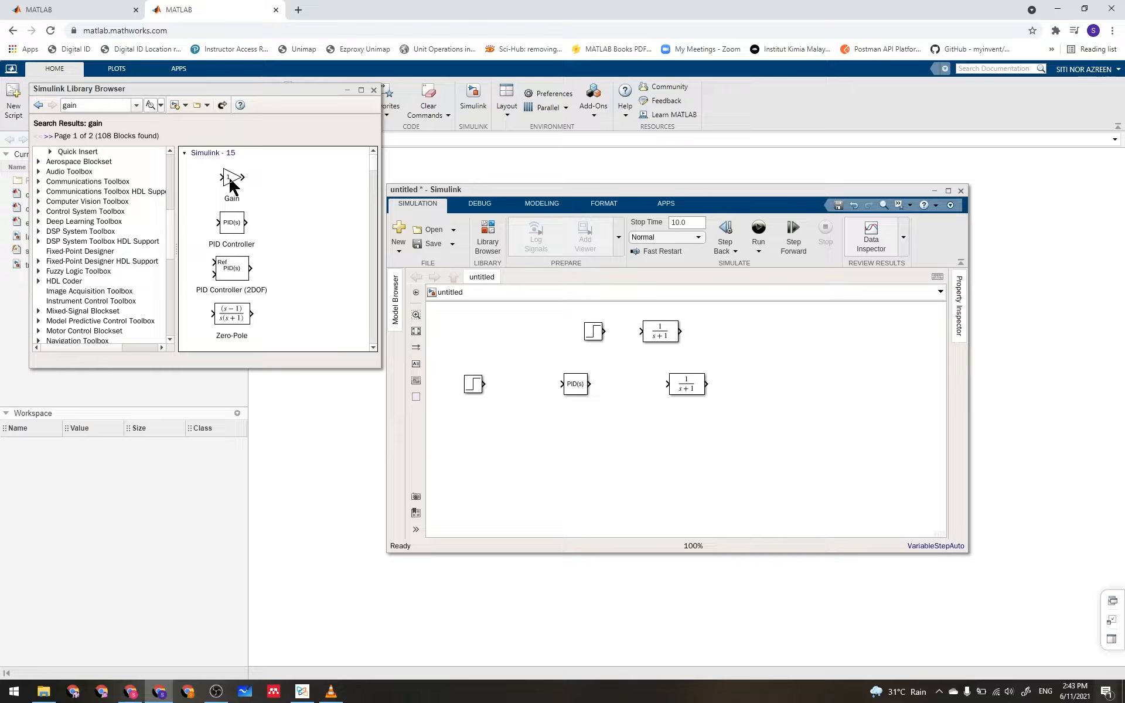
pyautogui.moveTo(232, 187); pyautogui.dragTo(626, 388)
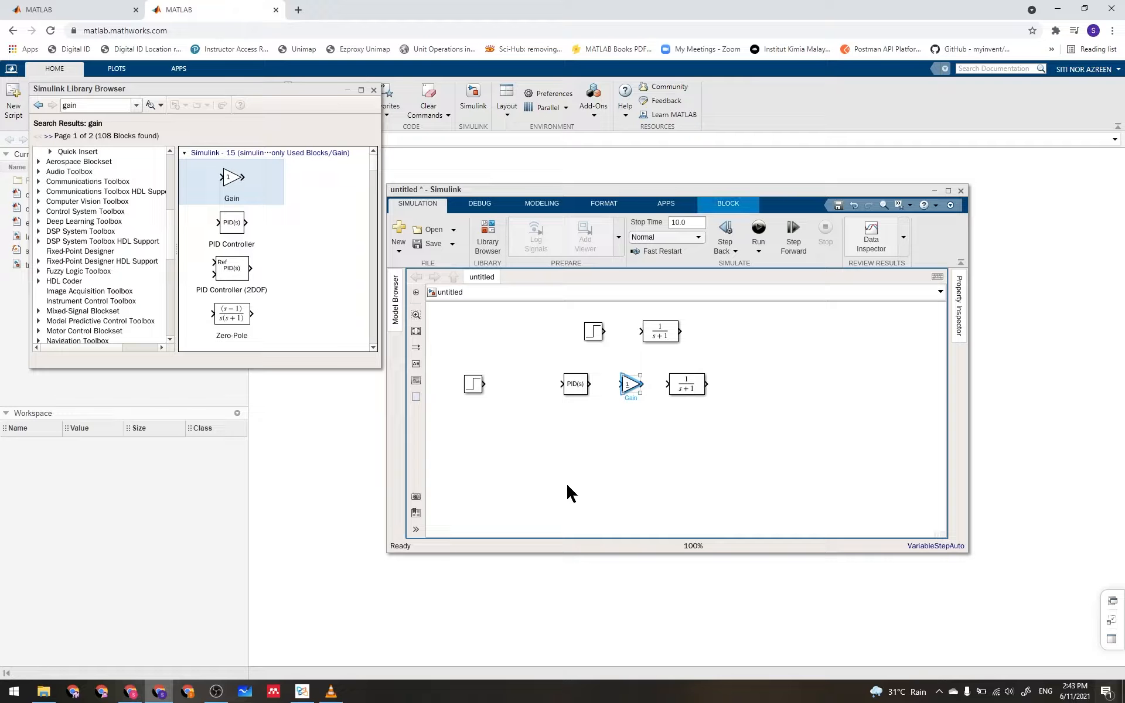
pyautogui.click(646, 447)
pyautogui.moveTo(646, 443)
pyautogui.mouseDown()
pyautogui.moveTo(667, 450)
pyautogui.moveTo(641, 447)
pyautogui.mouseUp()
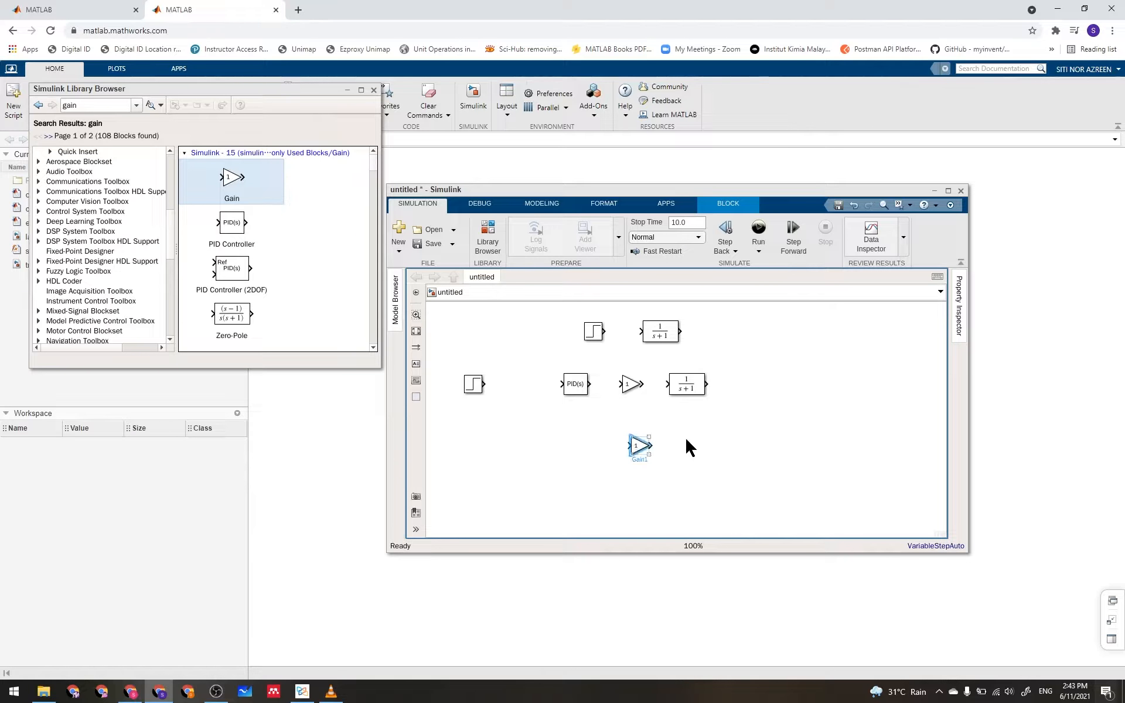
# Flip the lower Gain block so that it faces backwards for the feedback path.
pyautogui.click(636, 447)
pyautogui.rightClick(636, 446)
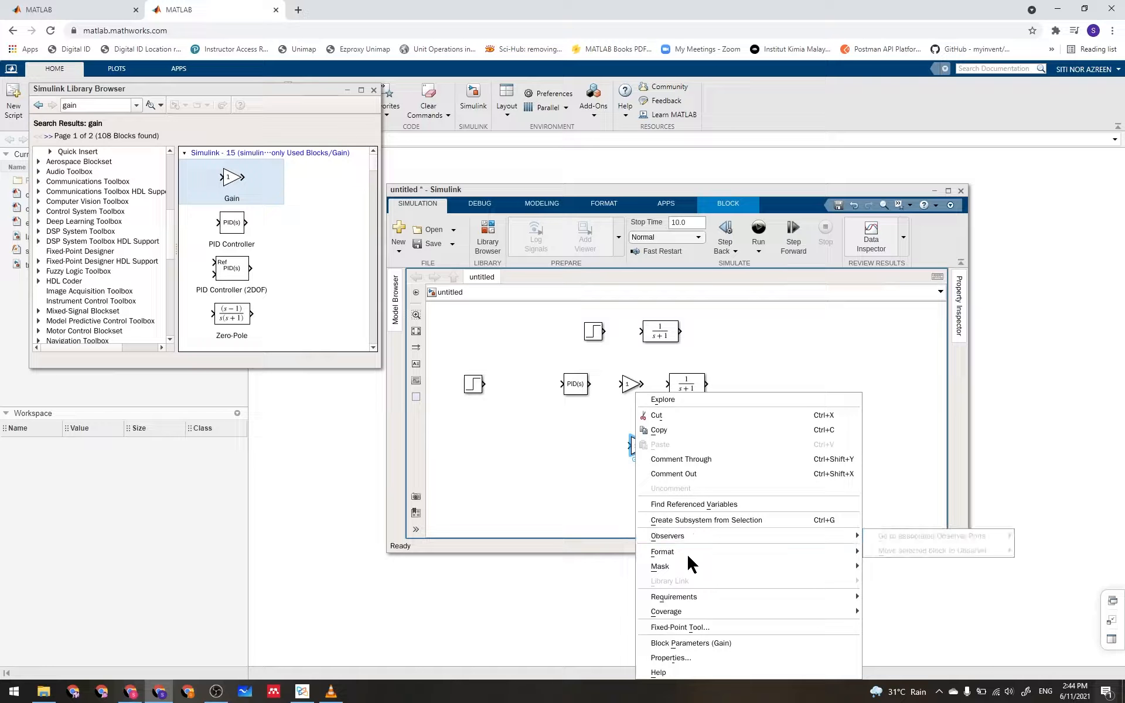
pyautogui.moveTo(687, 553)
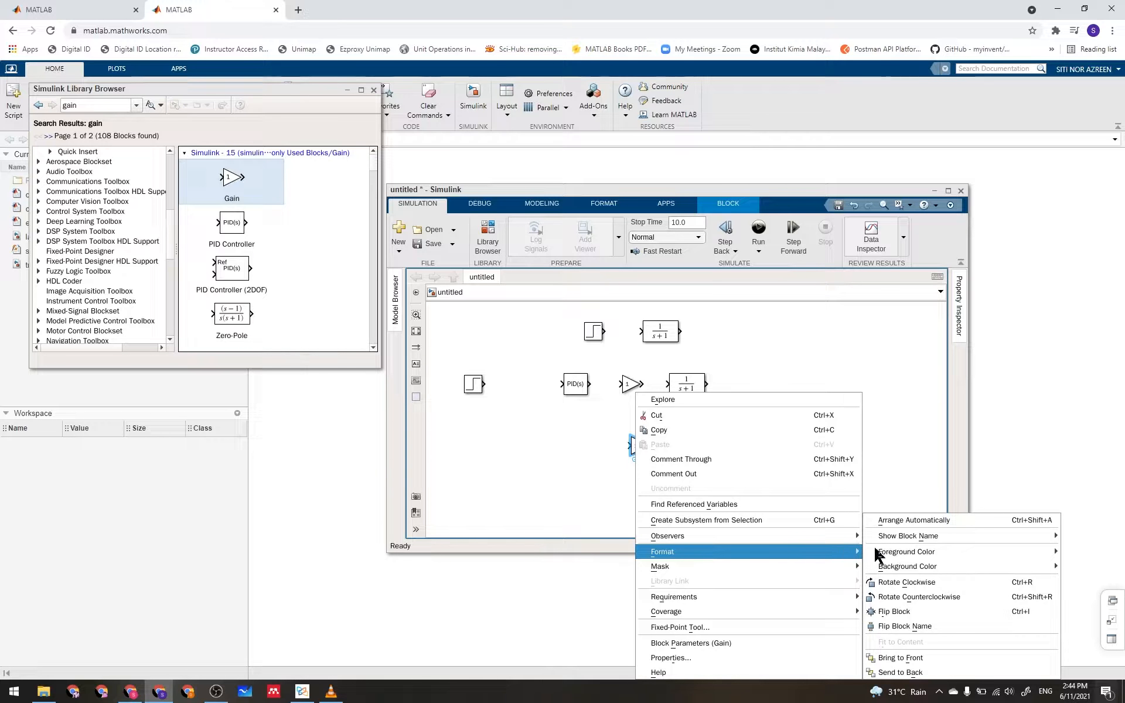
pyautogui.click(894, 613)
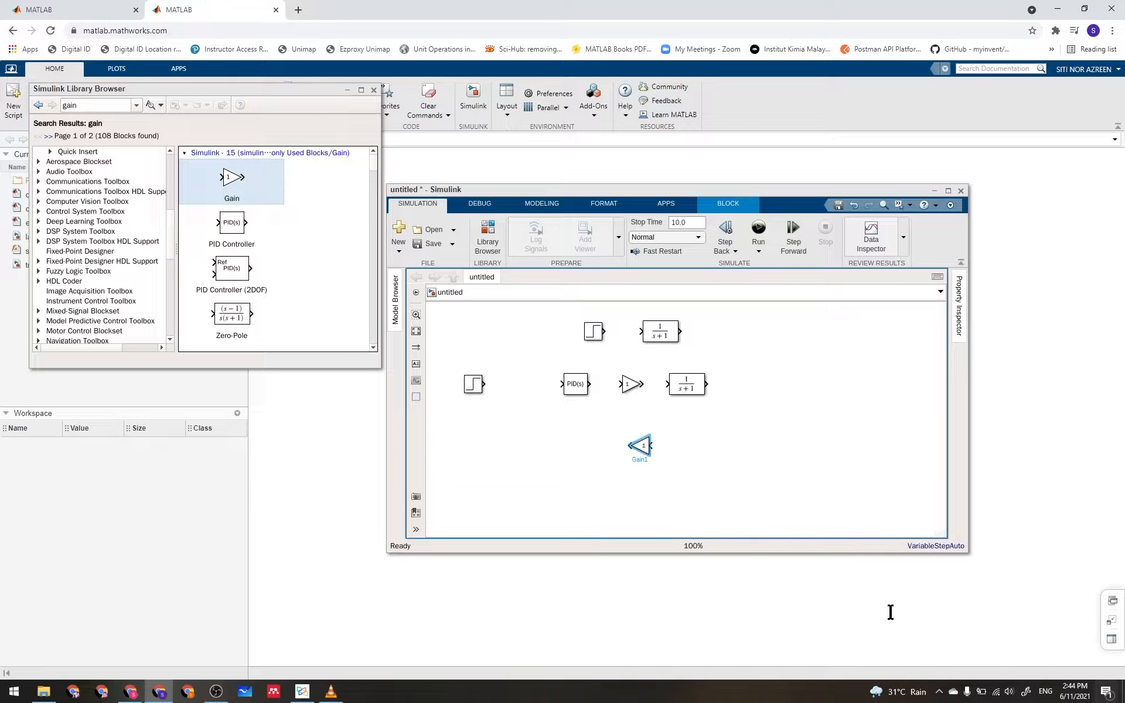
pyautogui.click(630, 474)
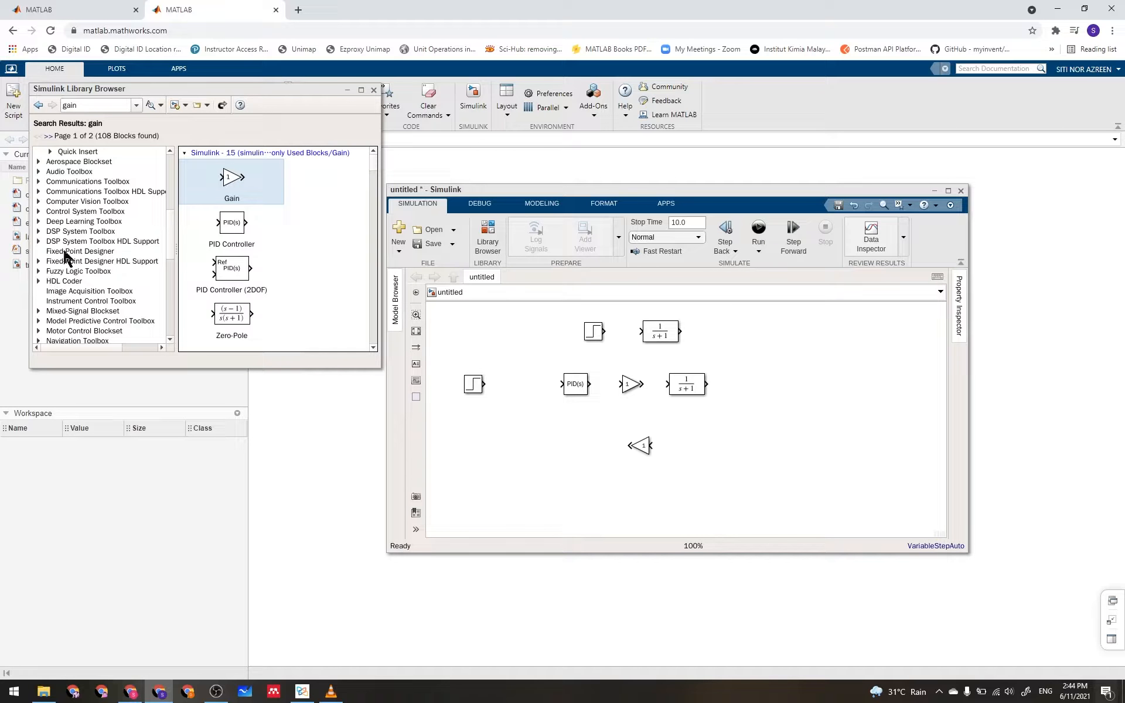
# Add a Scope block from the Sinks library at the output end of the PID Controller row.
pyautogui.scroll(6, 170, 219)
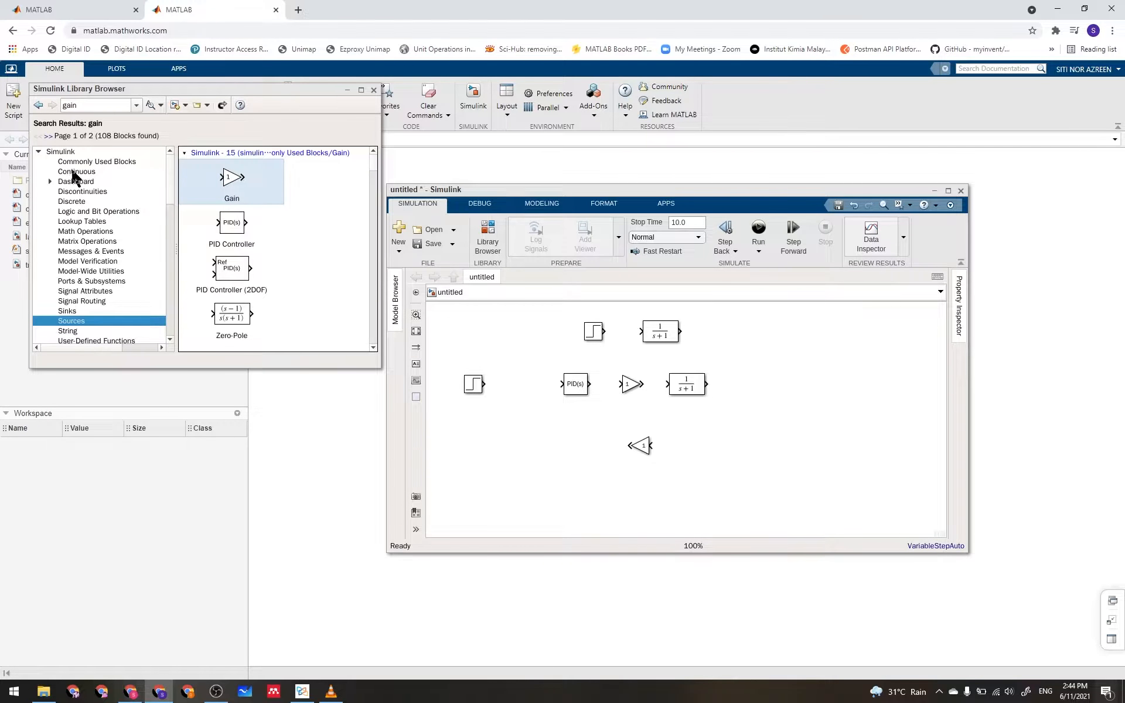
pyautogui.click(66, 312)
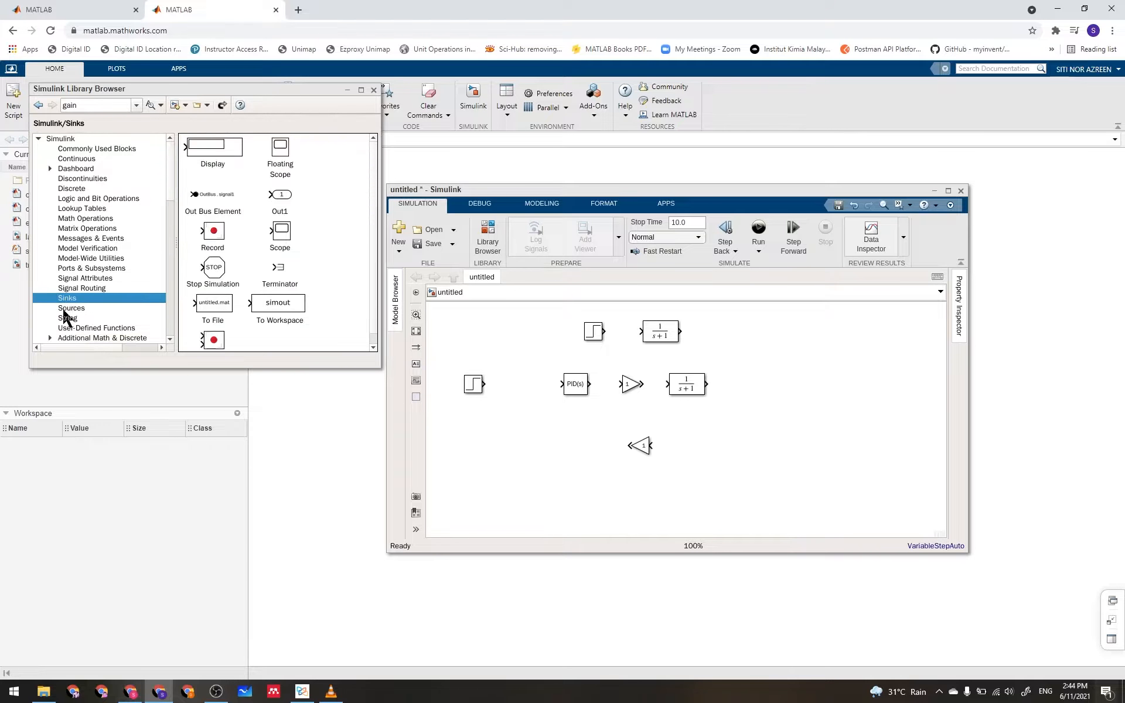
pyautogui.moveTo(278, 237); pyautogui.dragTo(804, 381)
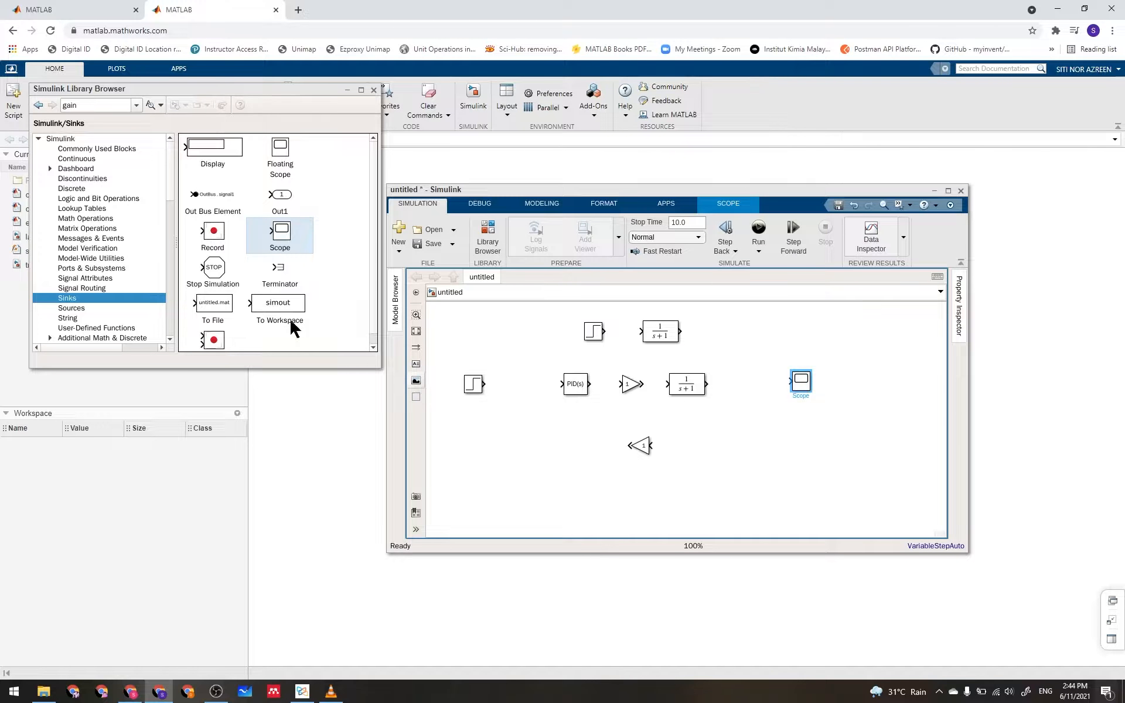
# Place an Add block from the Math Operations library between the lower Transfer Fcn and the Scope.
pyautogui.click(79, 104)
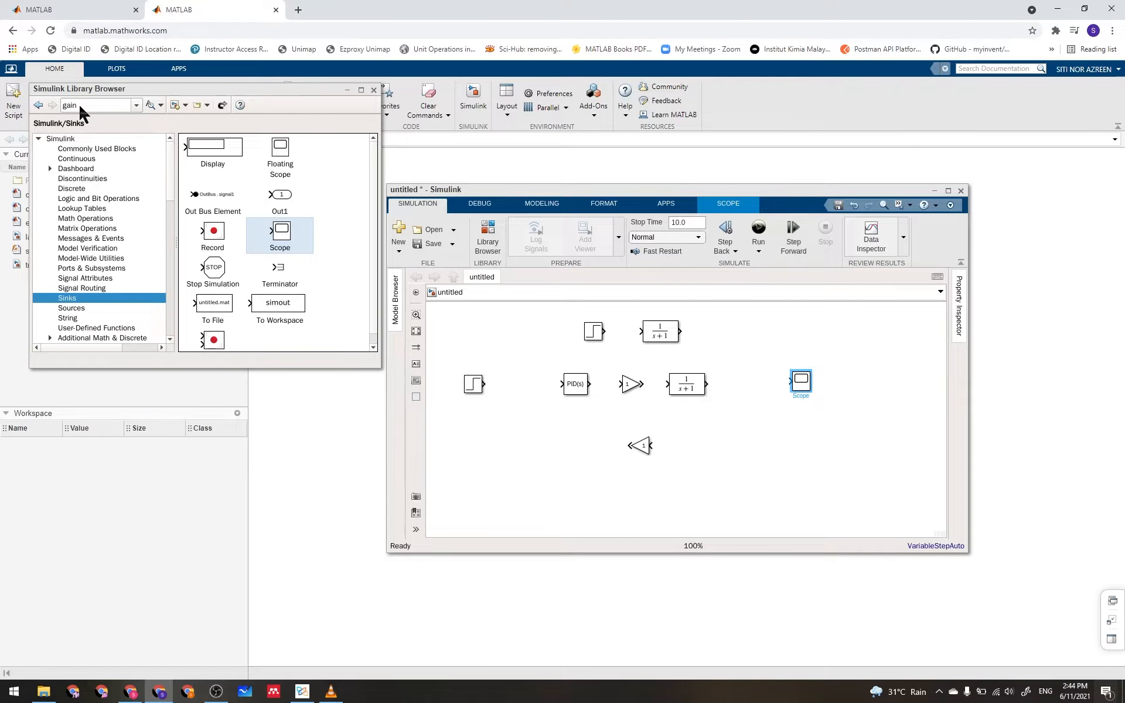
pyautogui.click(98, 150)
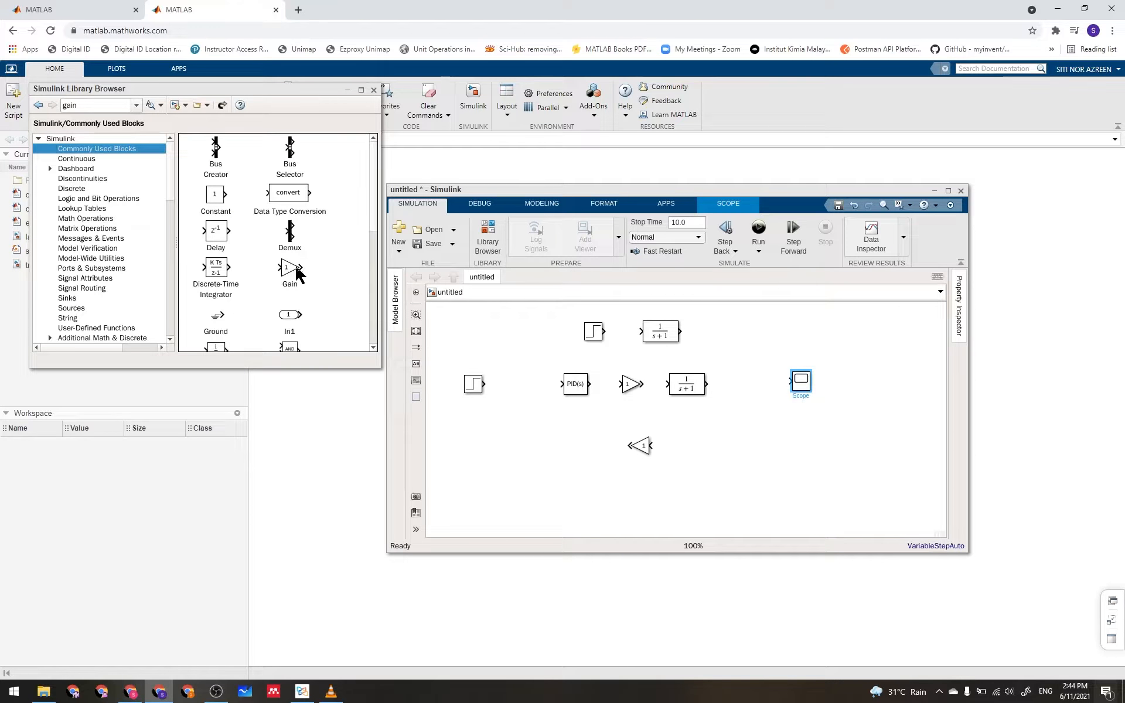
pyautogui.scroll(-3, 295, 264)
pyautogui.scroll(3, 294, 269)
pyautogui.click(80, 219)
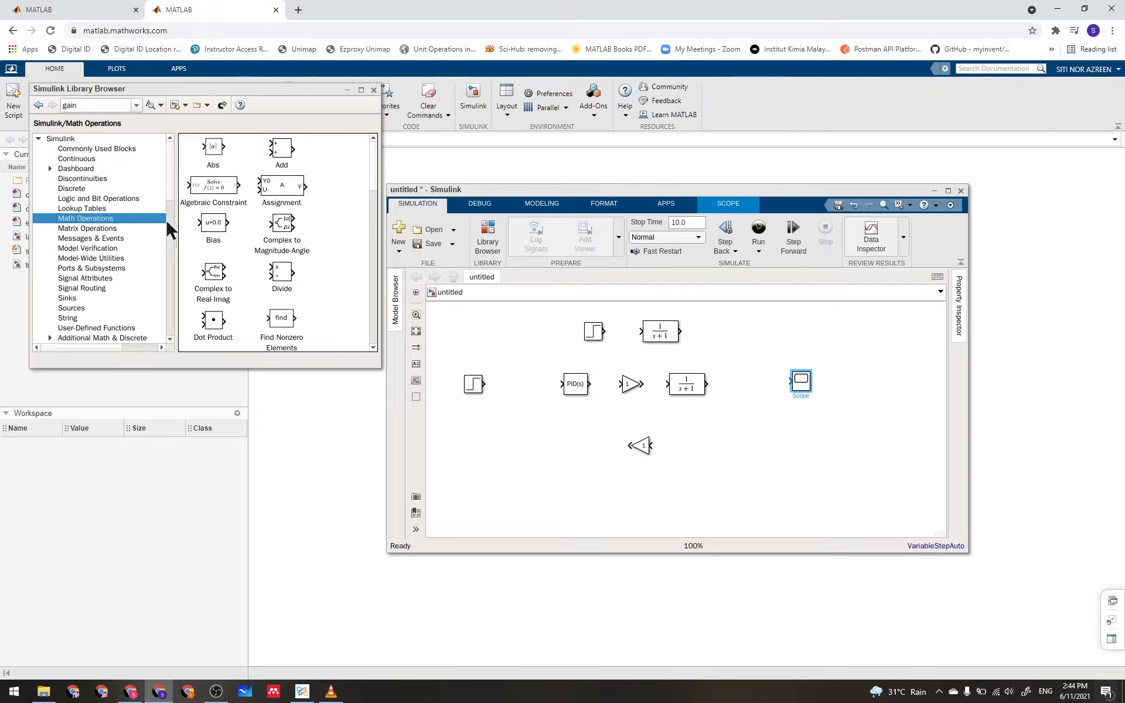
pyautogui.click(282, 148)
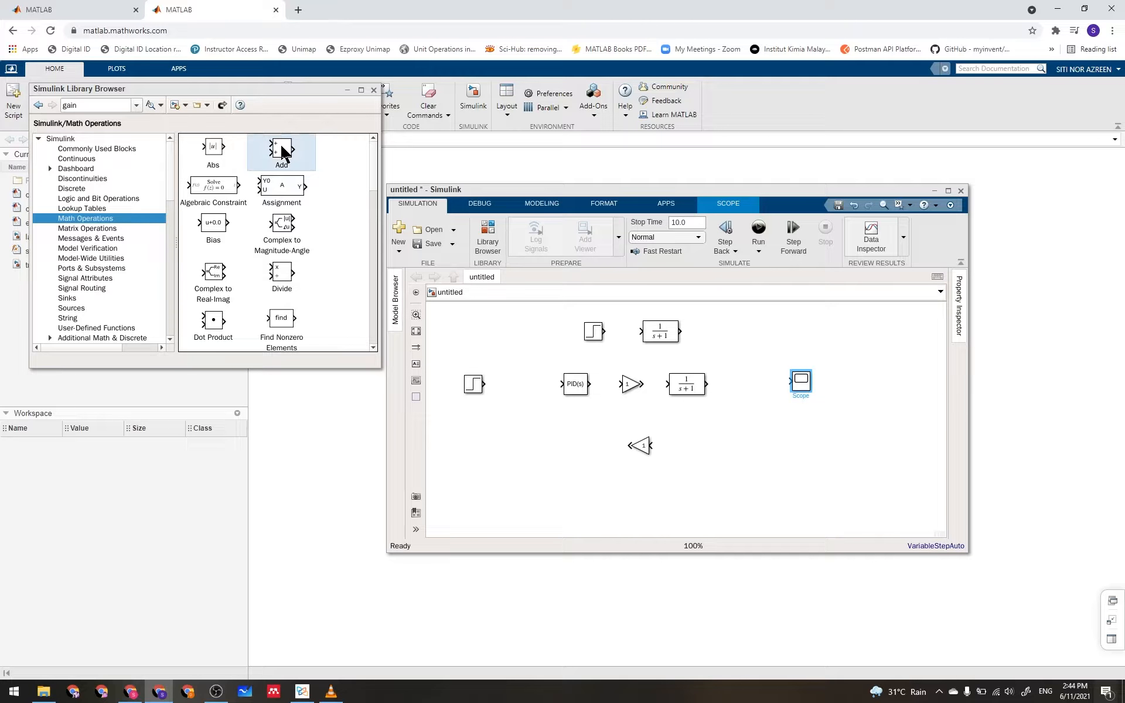
pyautogui.click(744, 378)
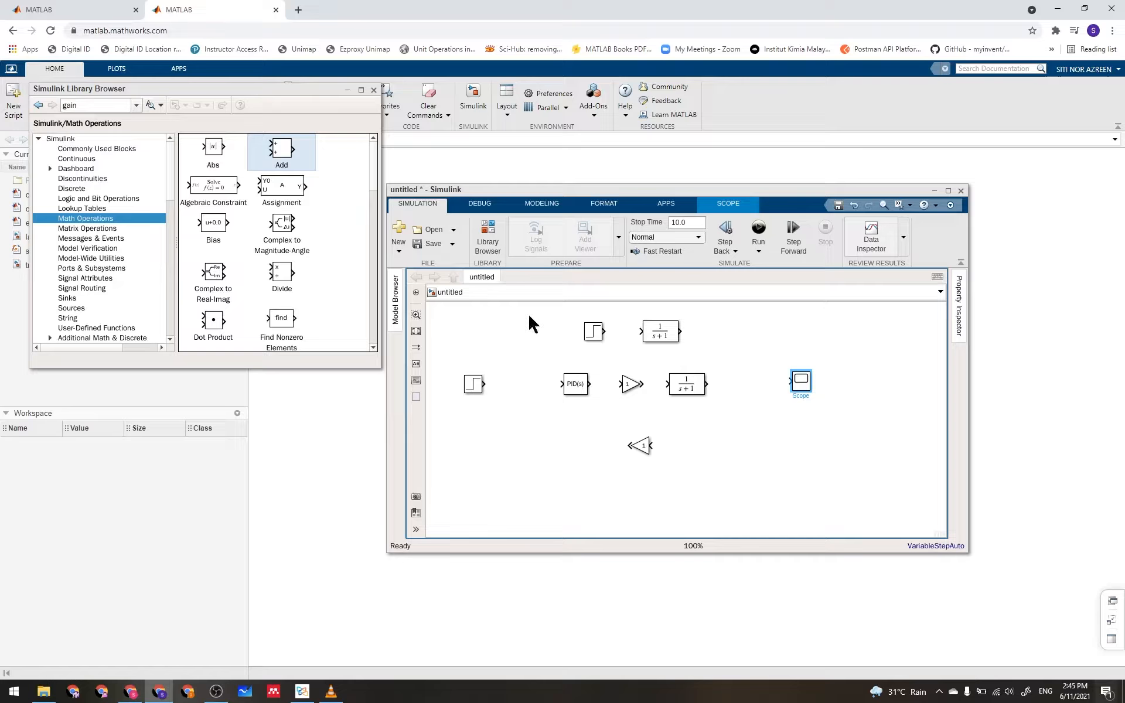
pyautogui.moveTo(274, 142); pyautogui.dragTo(747, 388)
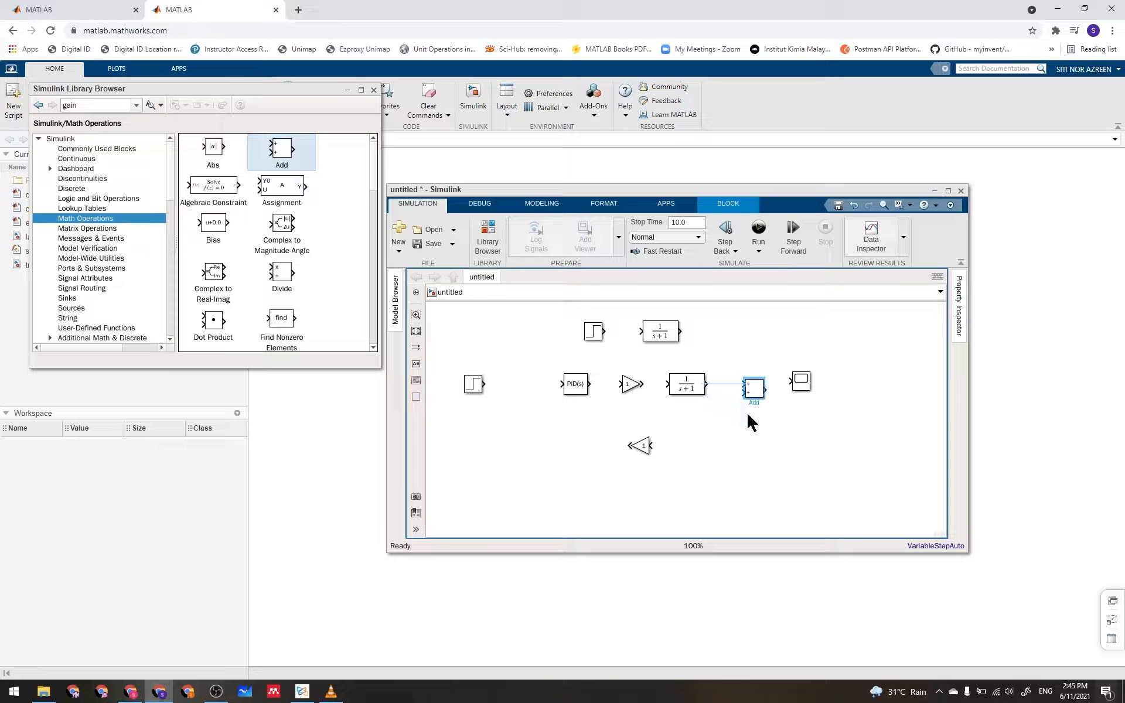
# Move the Add block slightly up and shift the Scope farther from it, level with its output.
pyautogui.moveTo(753, 392); pyautogui.dragTo(762, 369)
pyautogui.click(750, 409)
pyautogui.moveTo(804, 384); pyautogui.dragTo(820, 387)
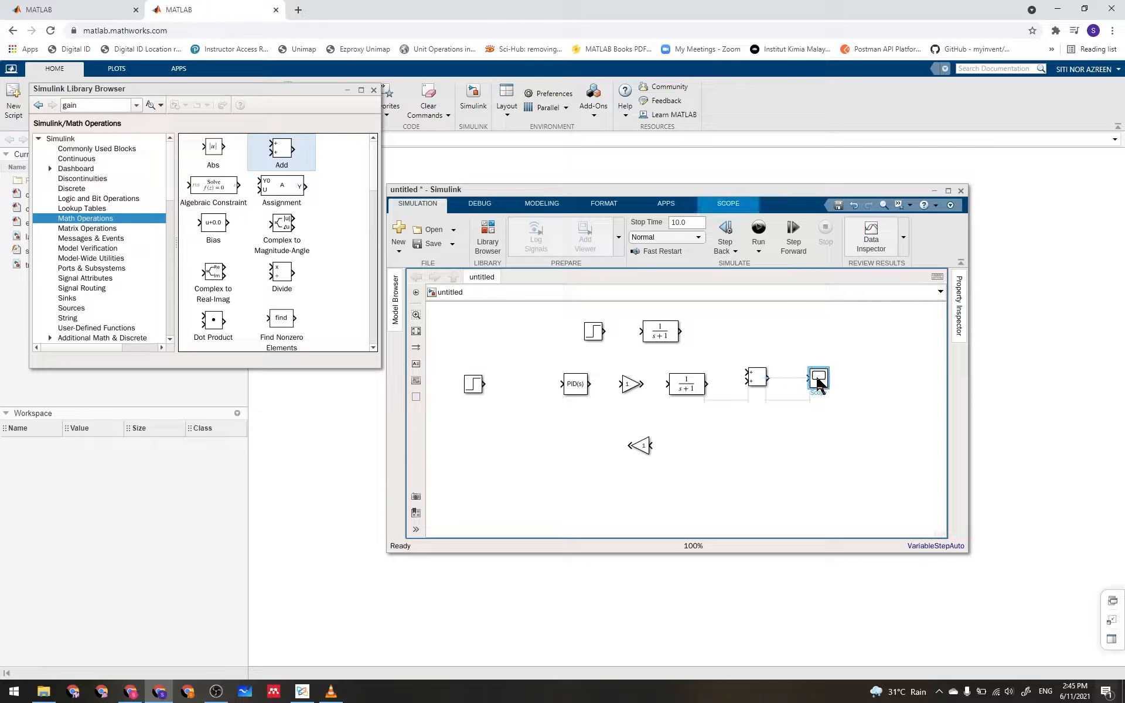
pyautogui.click(788, 424)
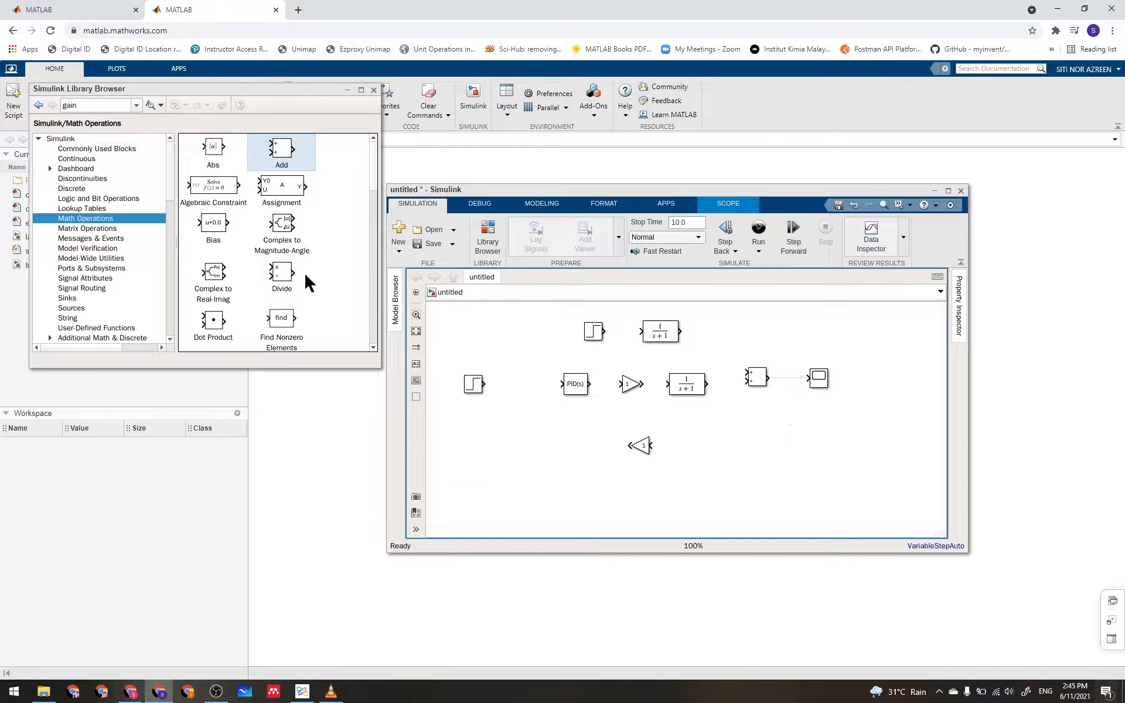
# Place a round Sum block from the Math Operations library between the lower Step and the PID Controller.
pyautogui.click(239, 254)
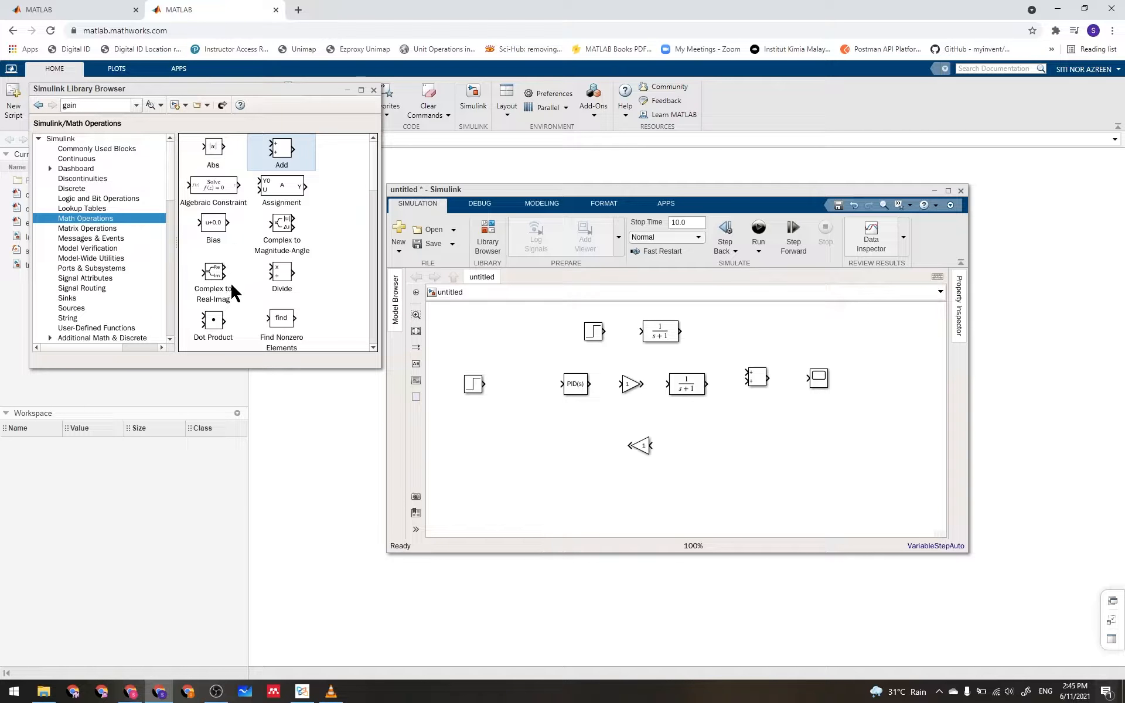
pyautogui.scroll(-4, 230, 282)
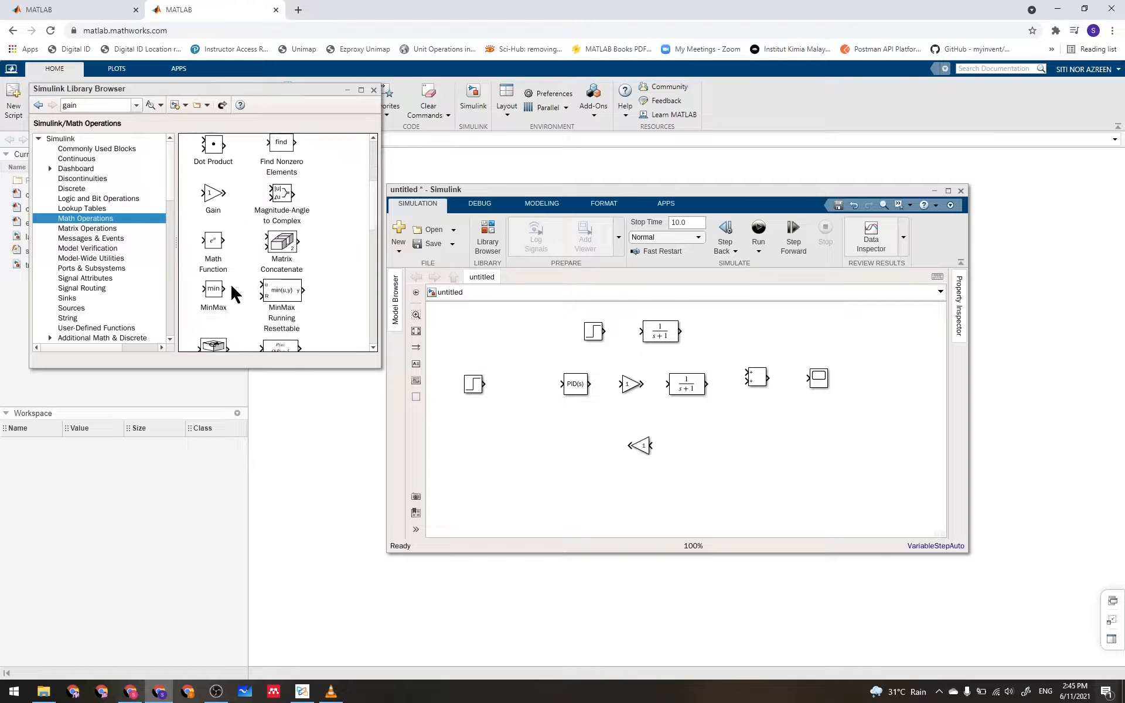
pyautogui.scroll(-3, 230, 287)
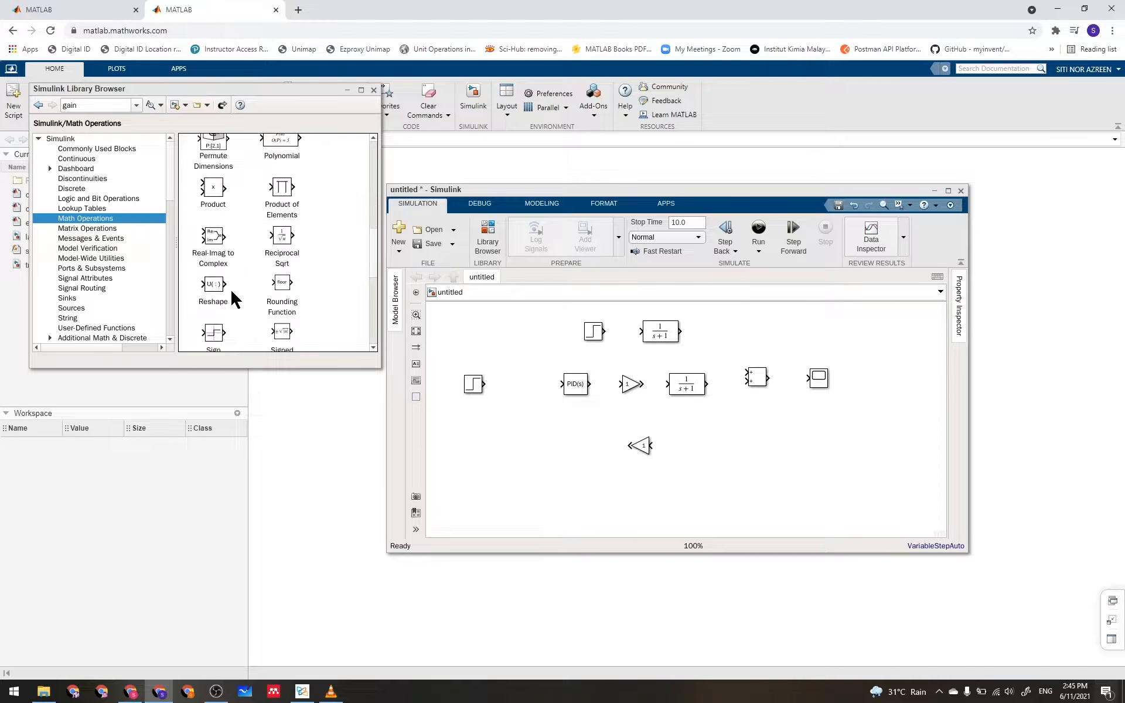
pyautogui.scroll(-1, 232, 299)
pyautogui.scroll(-5, 231, 290)
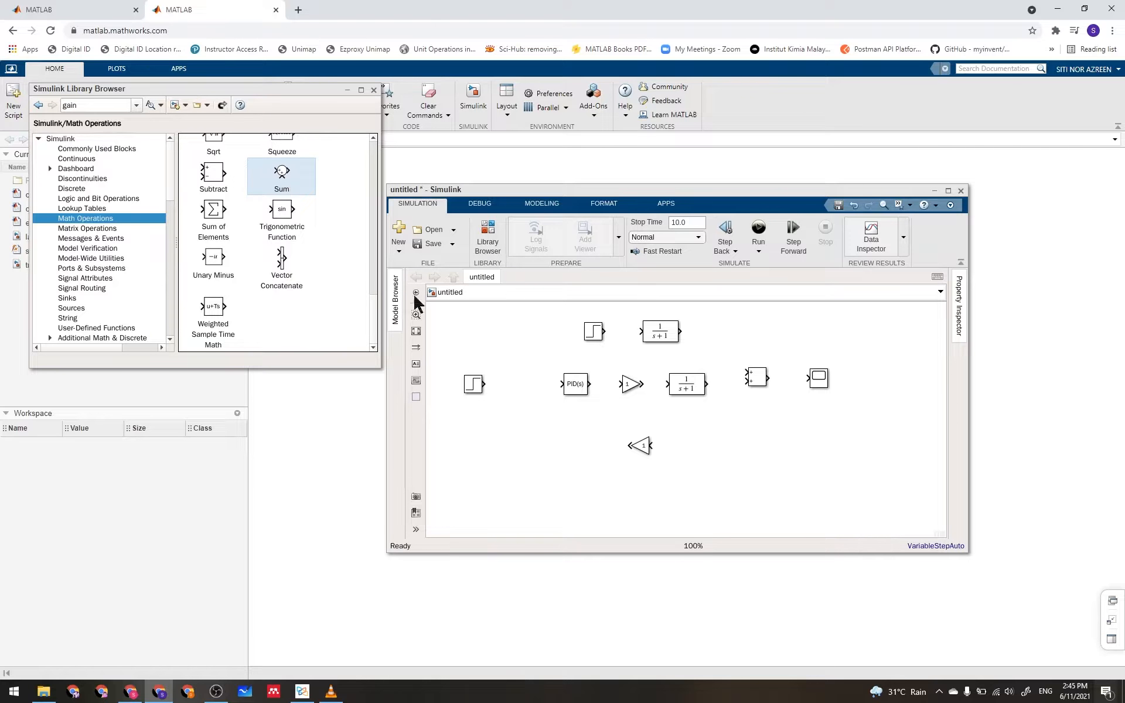
pyautogui.click(523, 389)
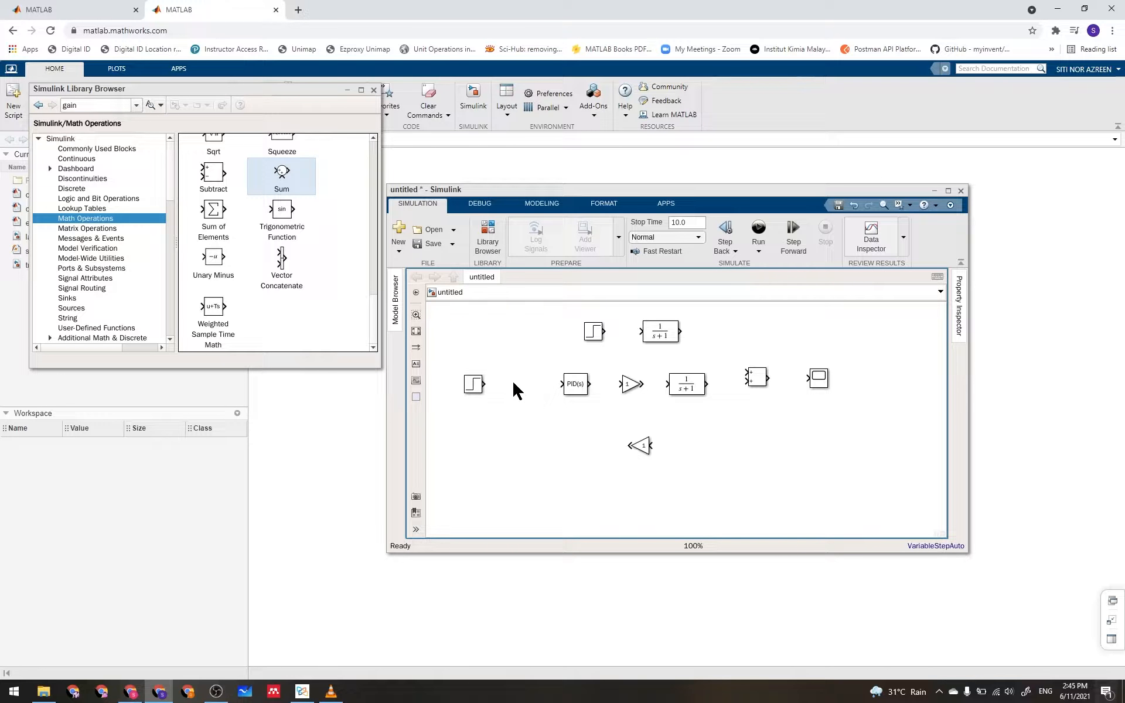
pyautogui.click(283, 174)
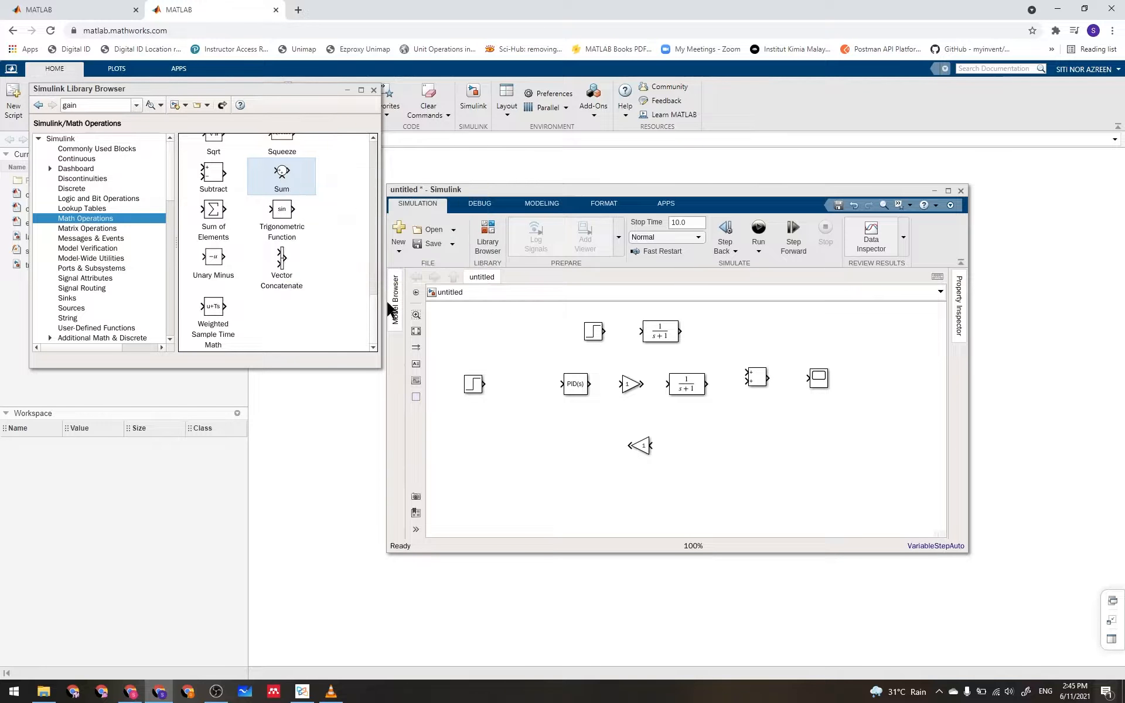
pyautogui.click(515, 385)
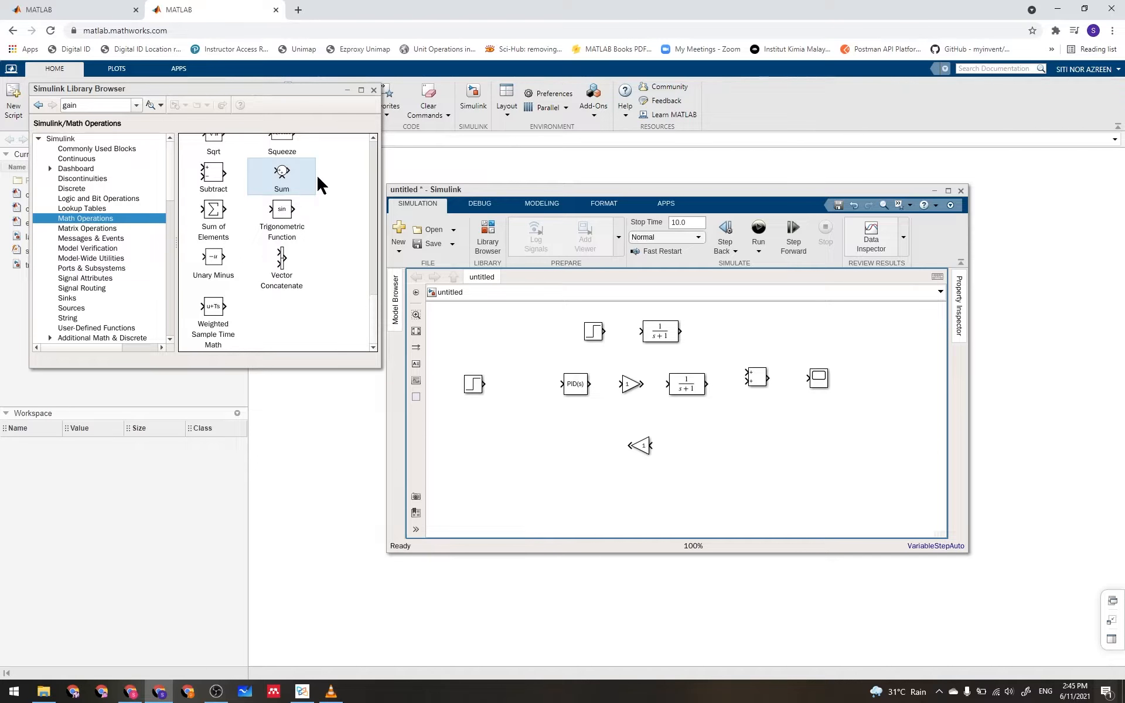
pyautogui.click(293, 167)
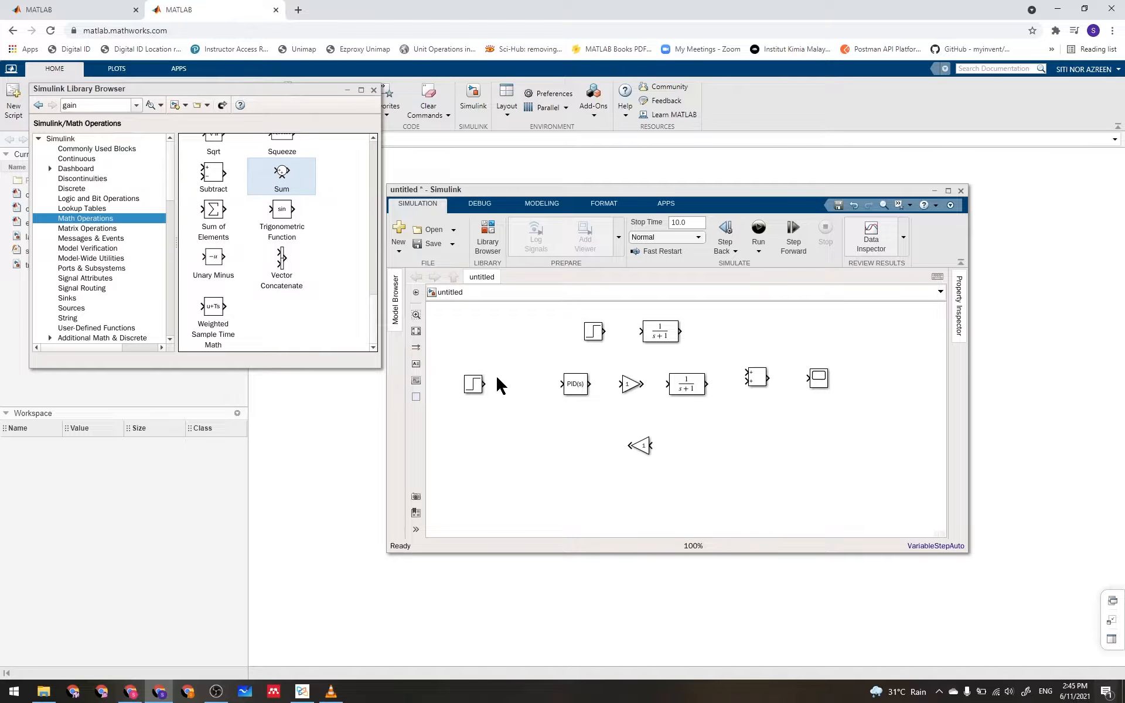
pyautogui.moveTo(522, 386); pyautogui.dragTo(523, 386)
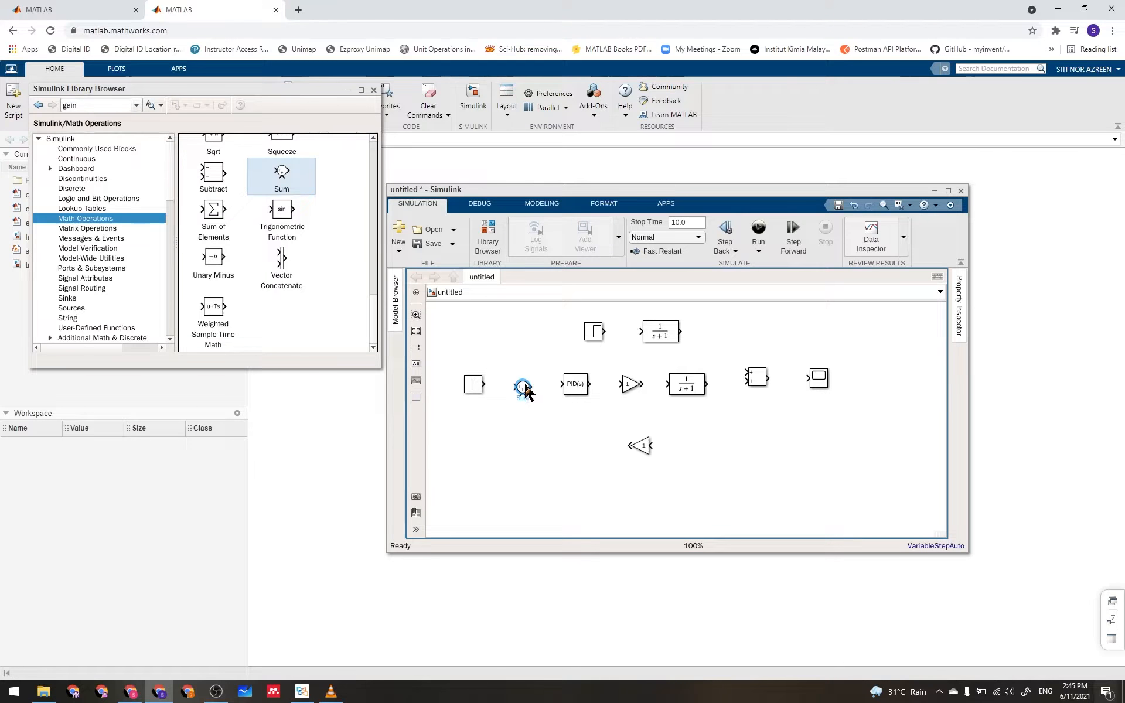
pyautogui.click(549, 438)
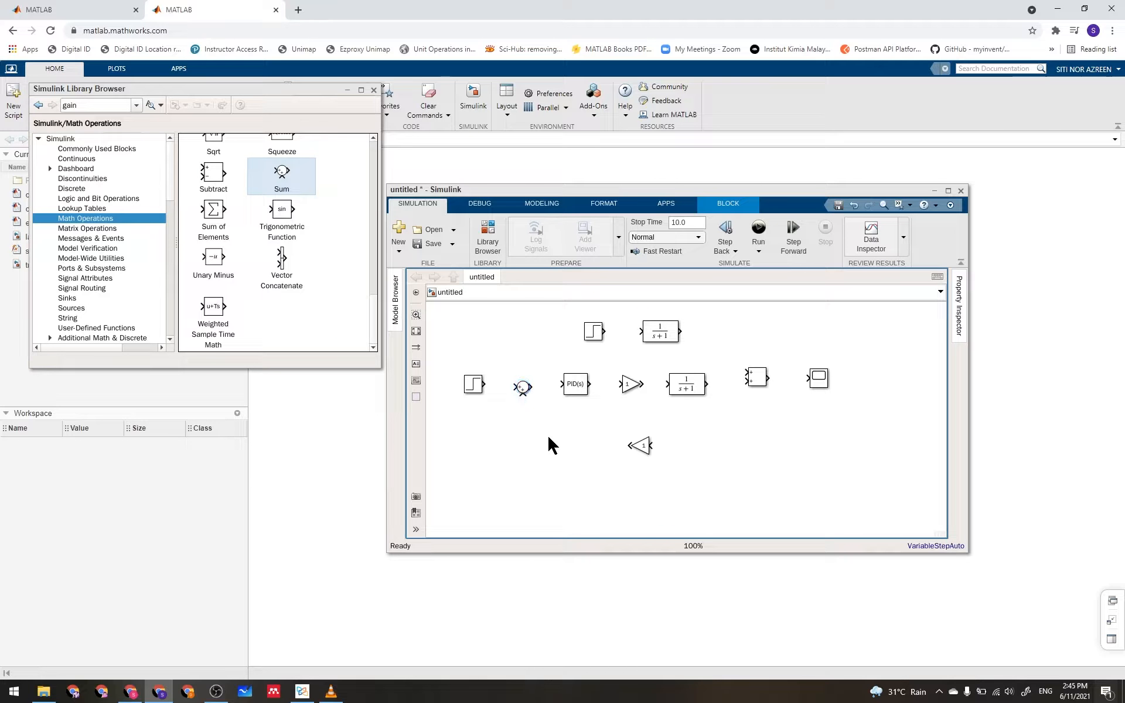
# Set the Sum block's list of signs to |+- and apply the change.
pyautogui.click(522, 389)
pyautogui.doubleClick(522, 390)
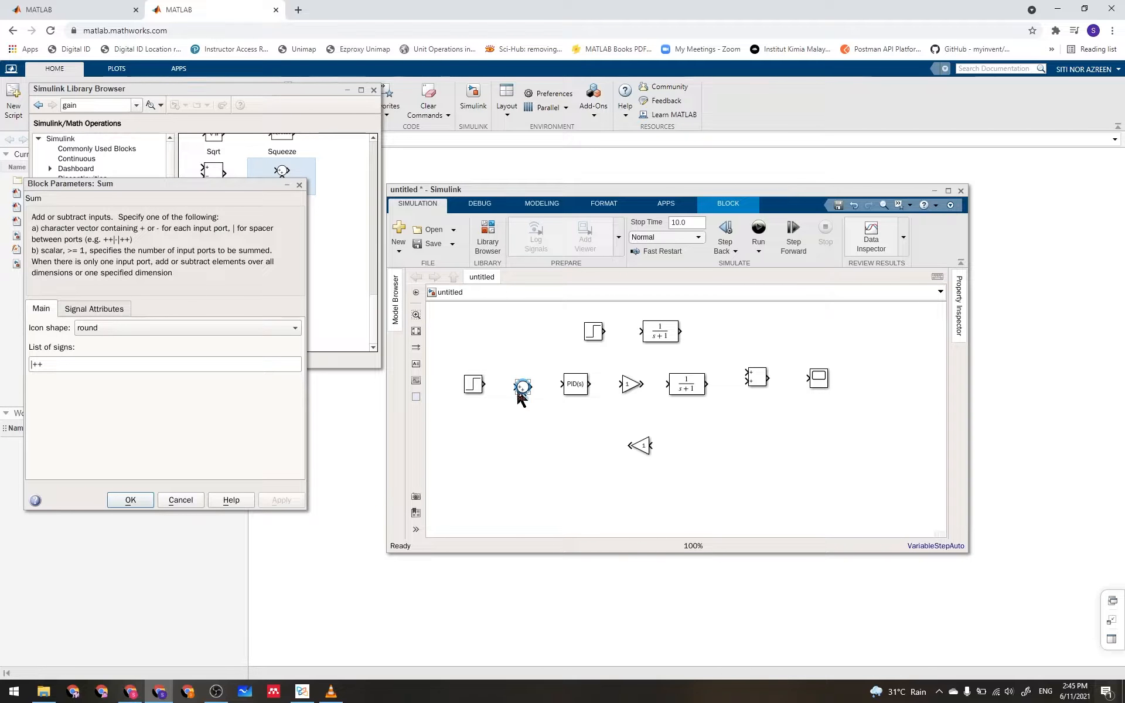
pyautogui.click(44, 363)
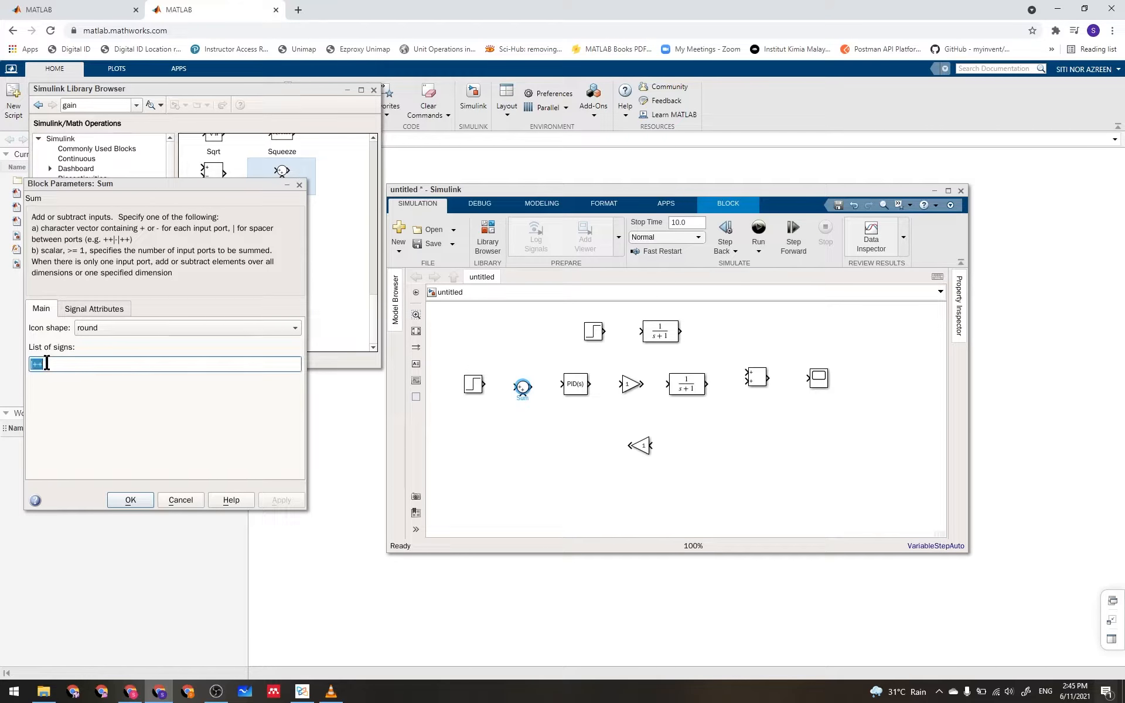
pyautogui.click(51, 364)
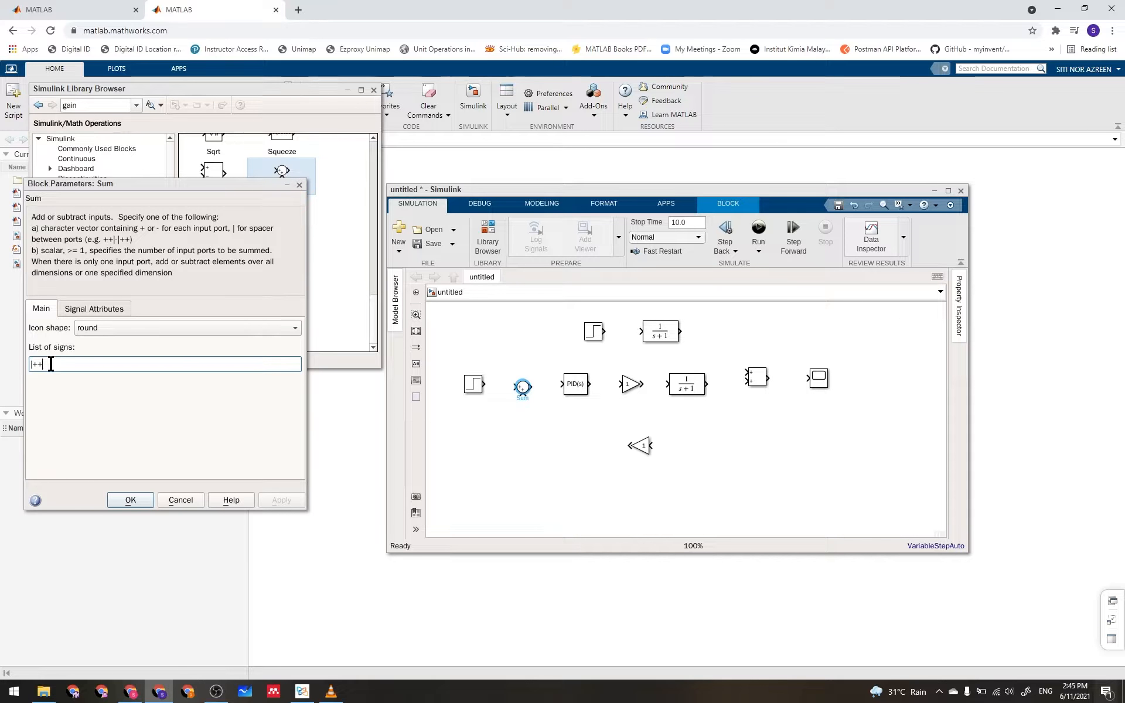
pyautogui.press('BackSpace')
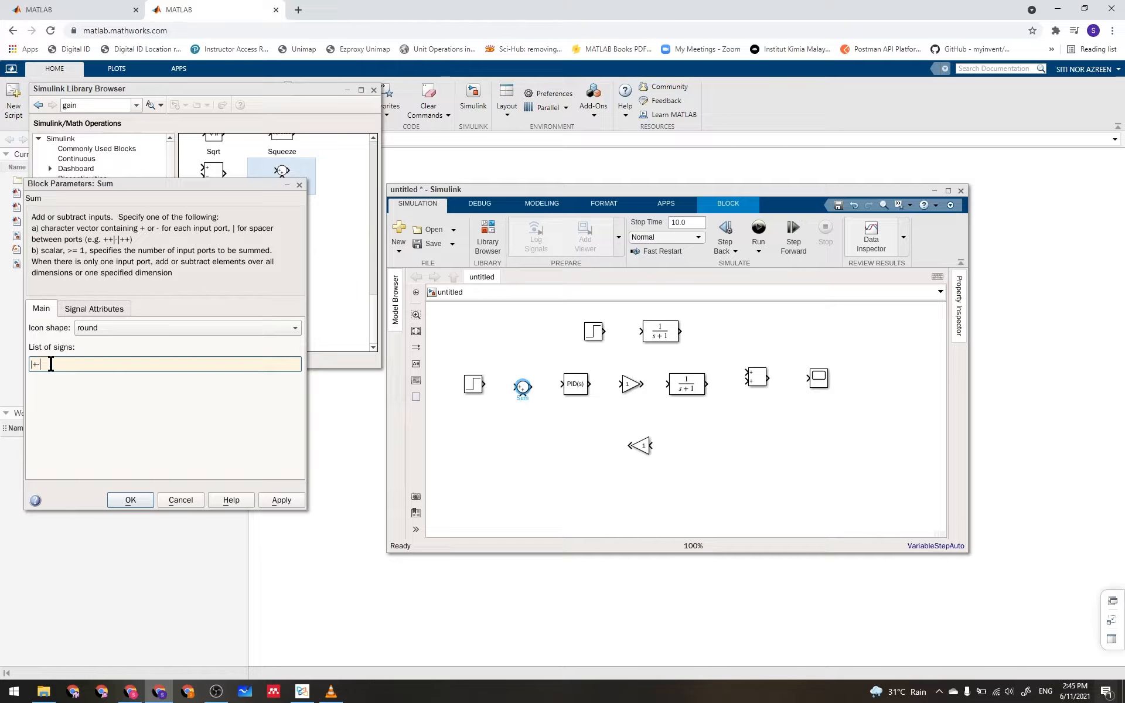
pyautogui.click(130, 500)
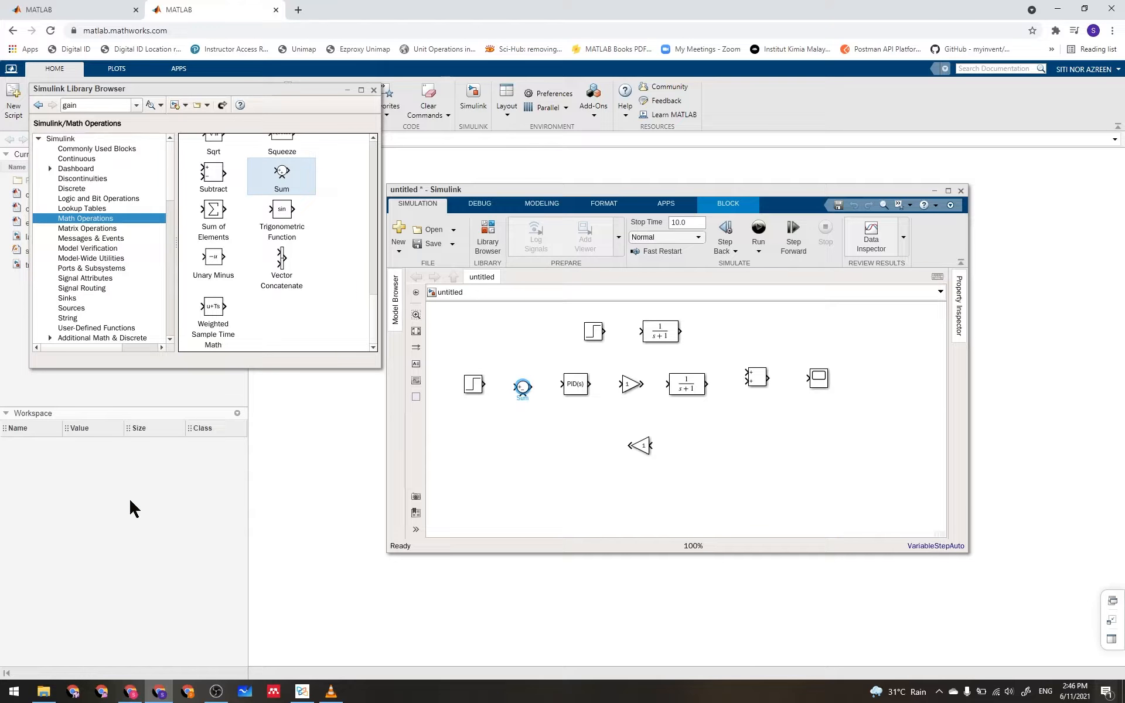
# Check the Example 2 diagram in the PDF manual, then connect lower Step, Sum, PID Controller, Gain, lower Transfer Fcn, Add's second input and Scope in series.
pyautogui.click(533, 387)
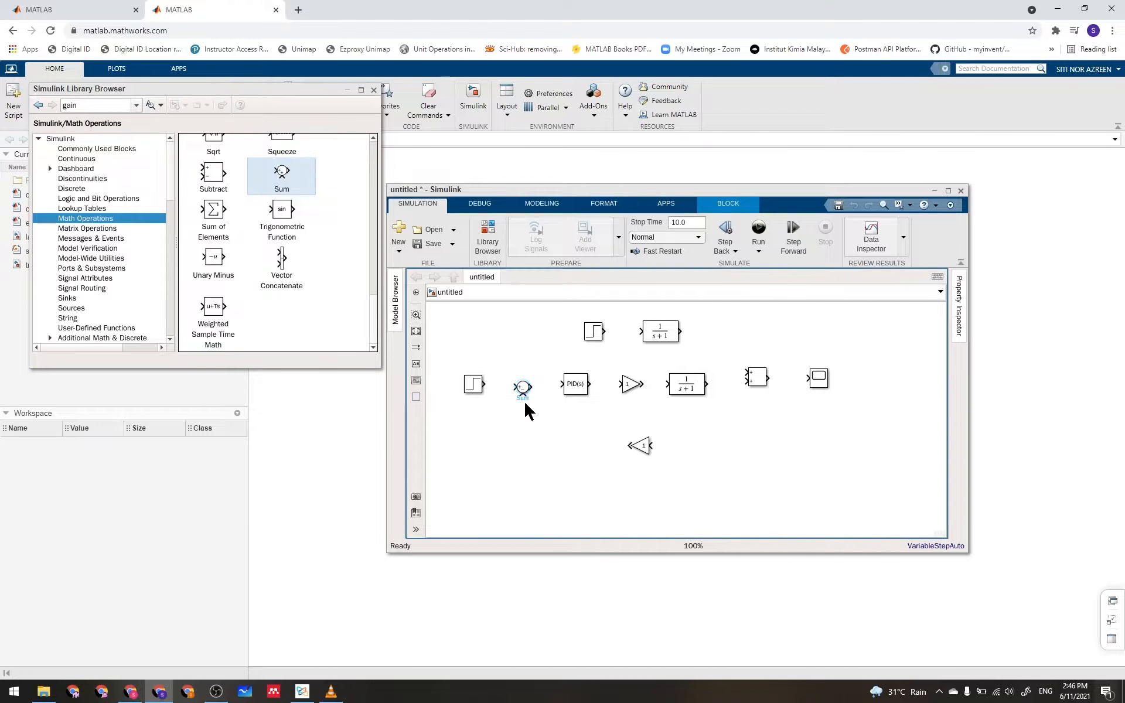
pyautogui.click(524, 397)
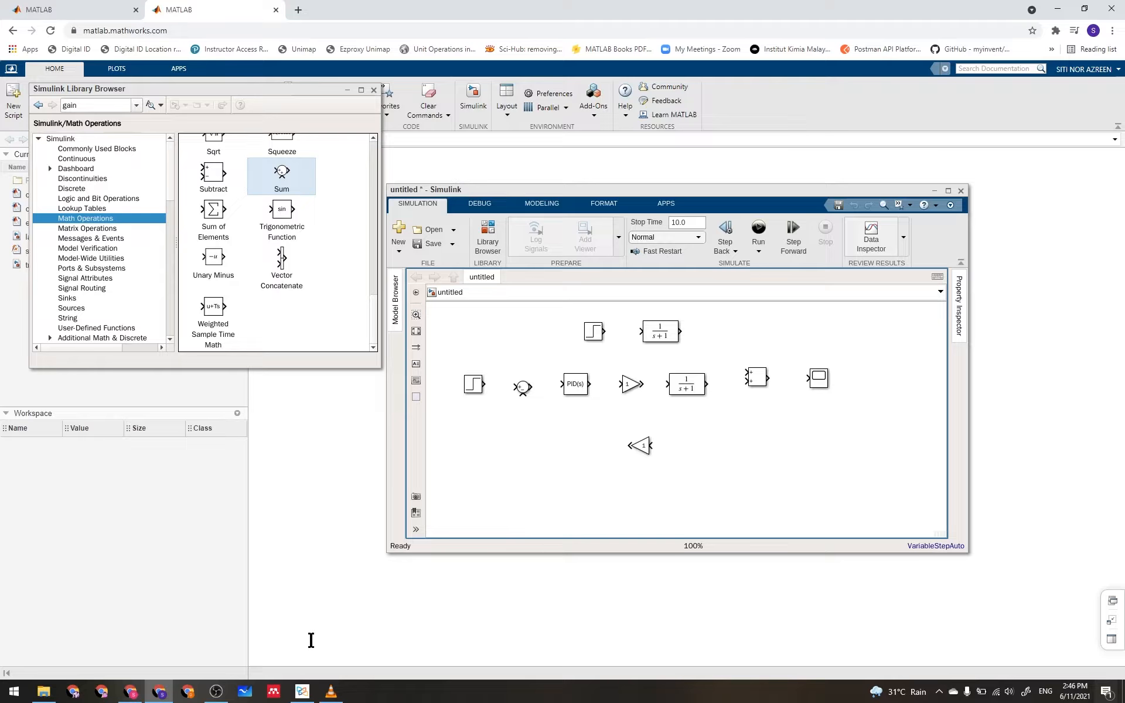
pyautogui.click(302, 692)
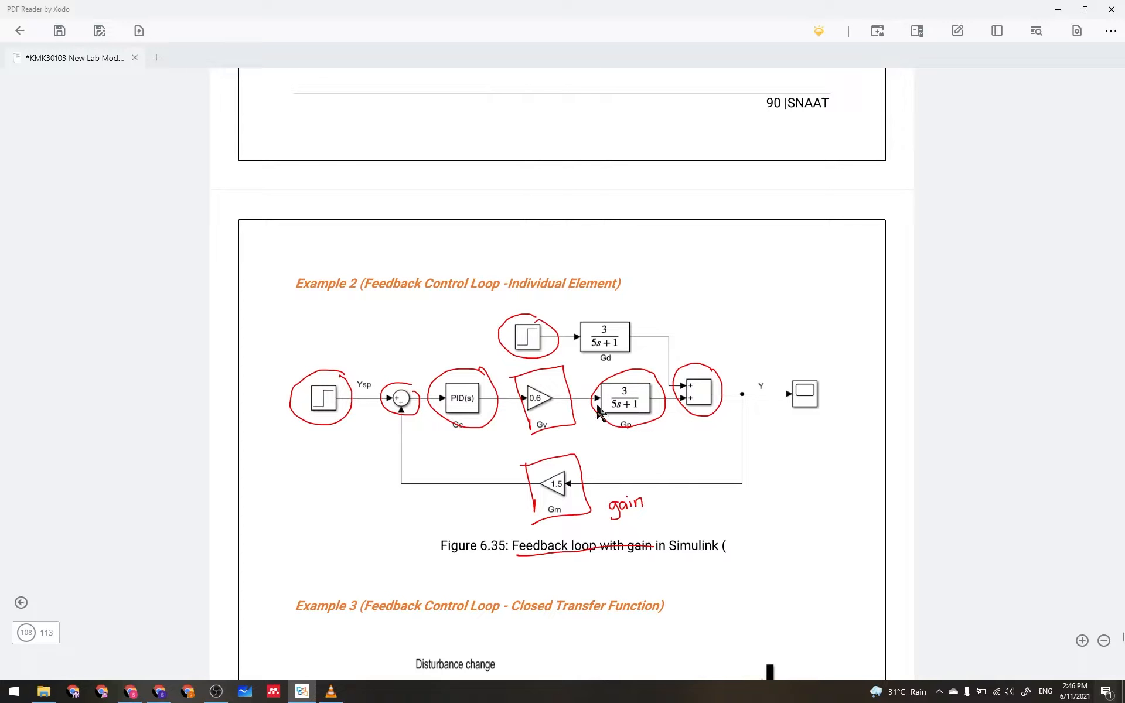
pyautogui.click(159, 691)
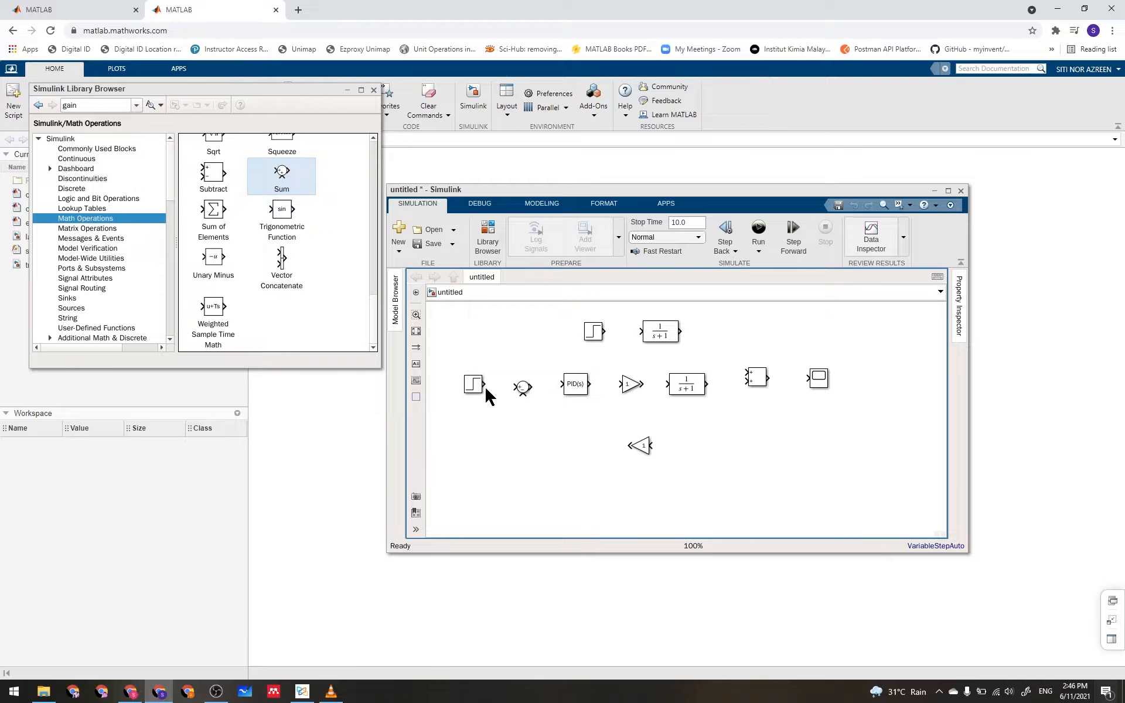
pyautogui.moveTo(484, 384); pyautogui.dragTo(561, 385)
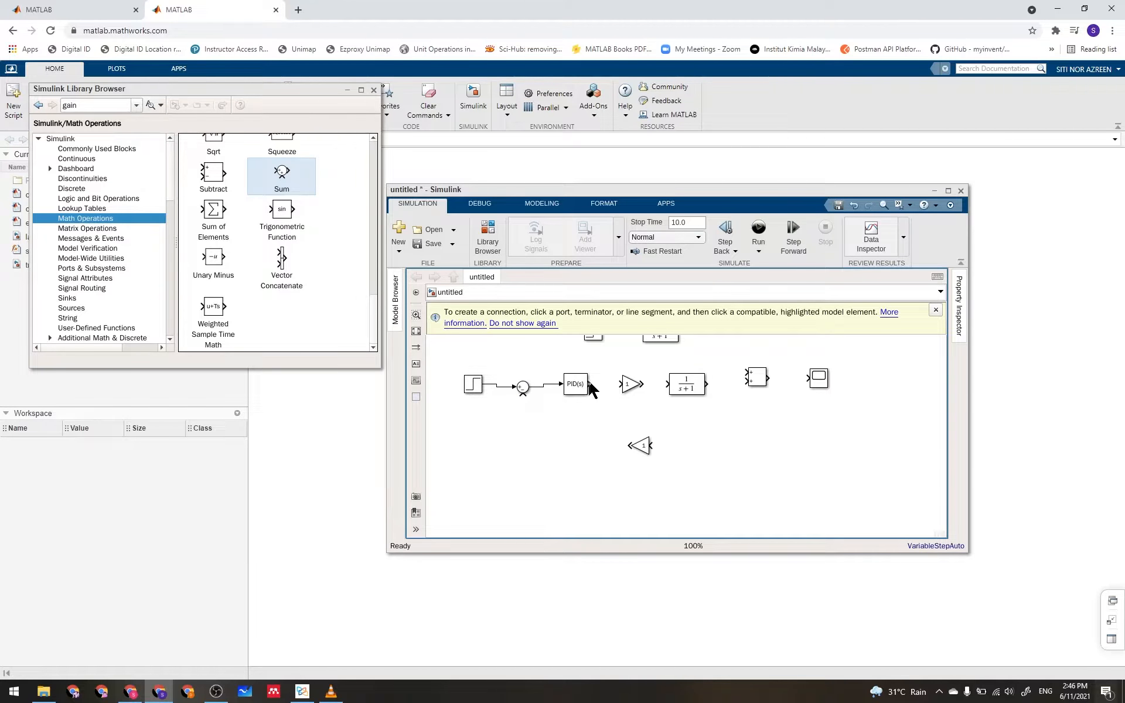
pyautogui.moveTo(591, 385); pyautogui.dragTo(623, 384)
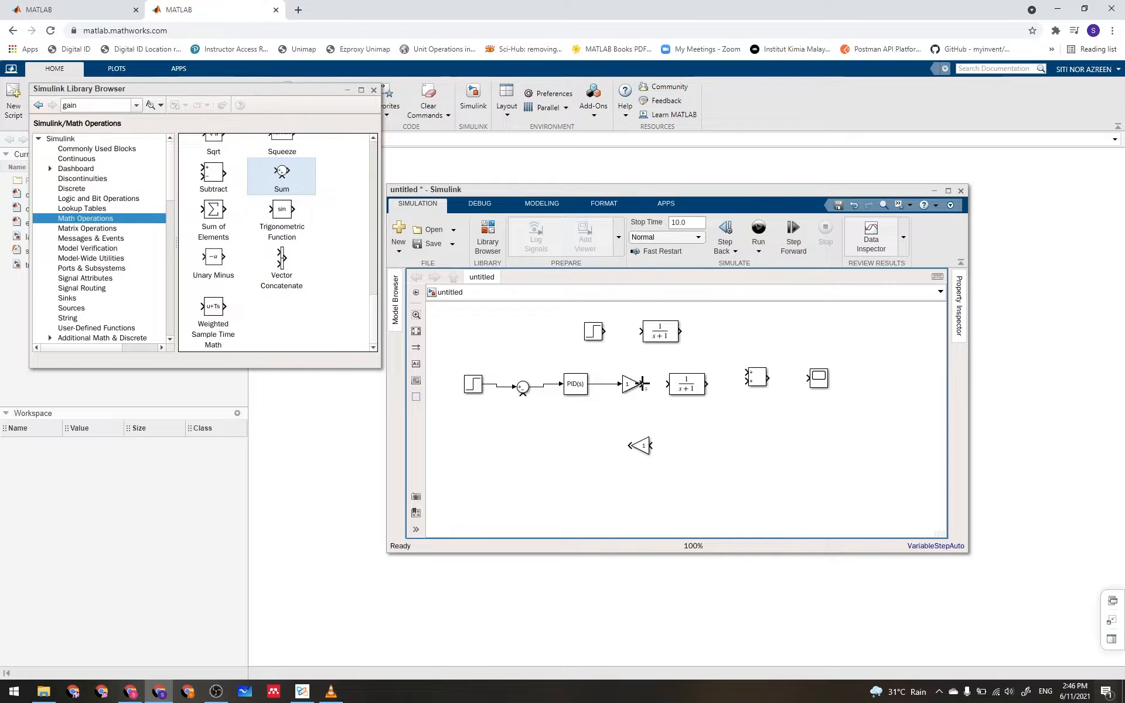
pyautogui.moveTo(669, 384); pyautogui.dragTo(748, 380)
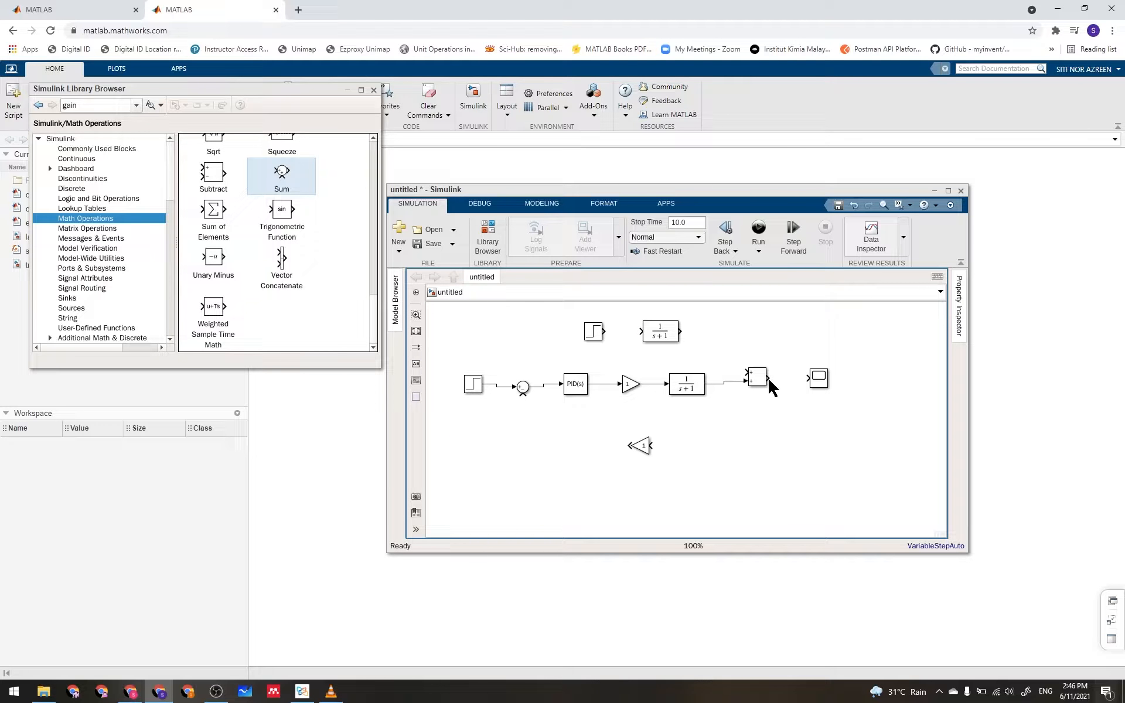
pyautogui.moveTo(767, 378); pyautogui.dragTo(810, 380)
# Connect the upper Step through the upper Transfer Fcn to Add's first input, and branch Add's output back through the lower Gain to the Sum's minus input.
pyautogui.moveTo(603, 330); pyautogui.dragTo(681, 328)
pyautogui.moveTo(747, 373); pyautogui.dragTo(749, 378)
pyautogui.moveTo(649, 445); pyautogui.dragTo(786, 378)
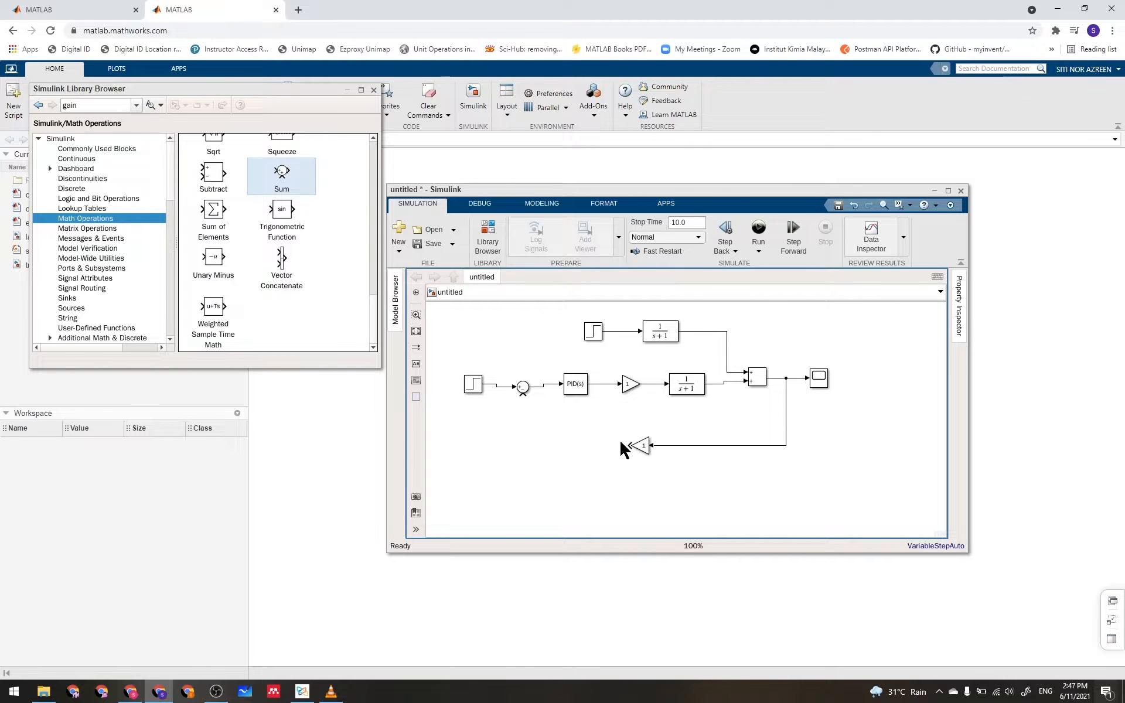
pyautogui.moveTo(630, 450); pyautogui.dragTo(522, 396)
# Align the lower Step, PID Controller, forward Gain and lower Transfer Fcn with the Sum block so their connecting lines run straight.
pyautogui.click(474, 385)
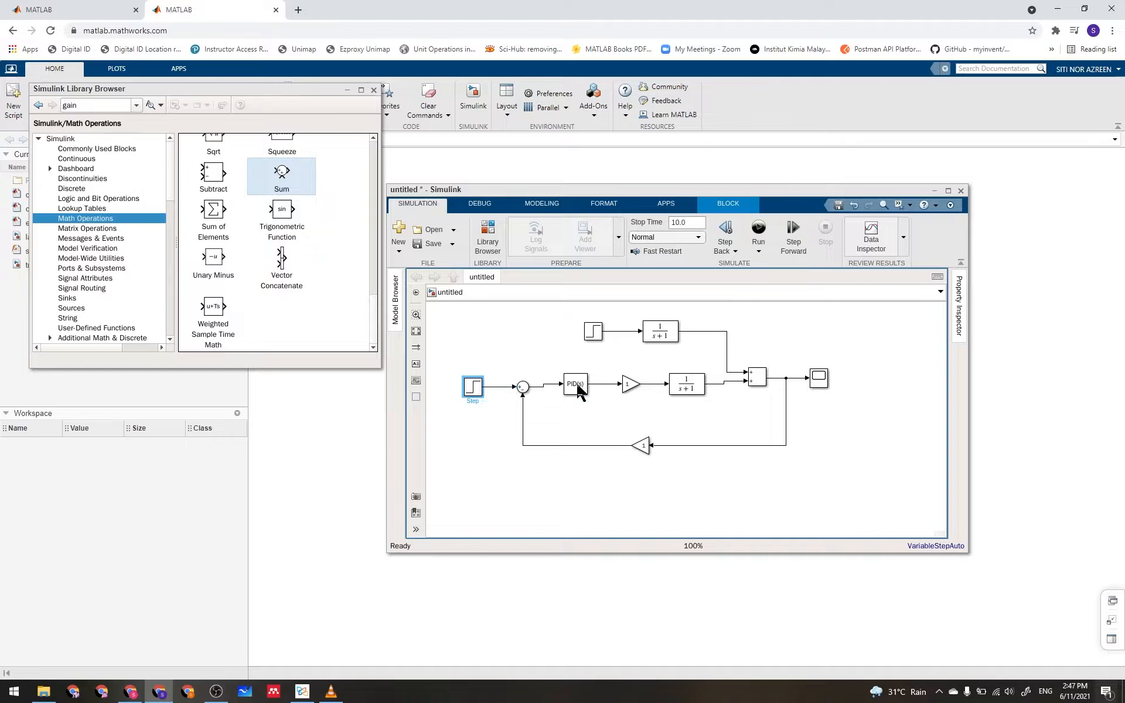
pyautogui.moveTo(576, 394); pyautogui.dragTo(684, 391)
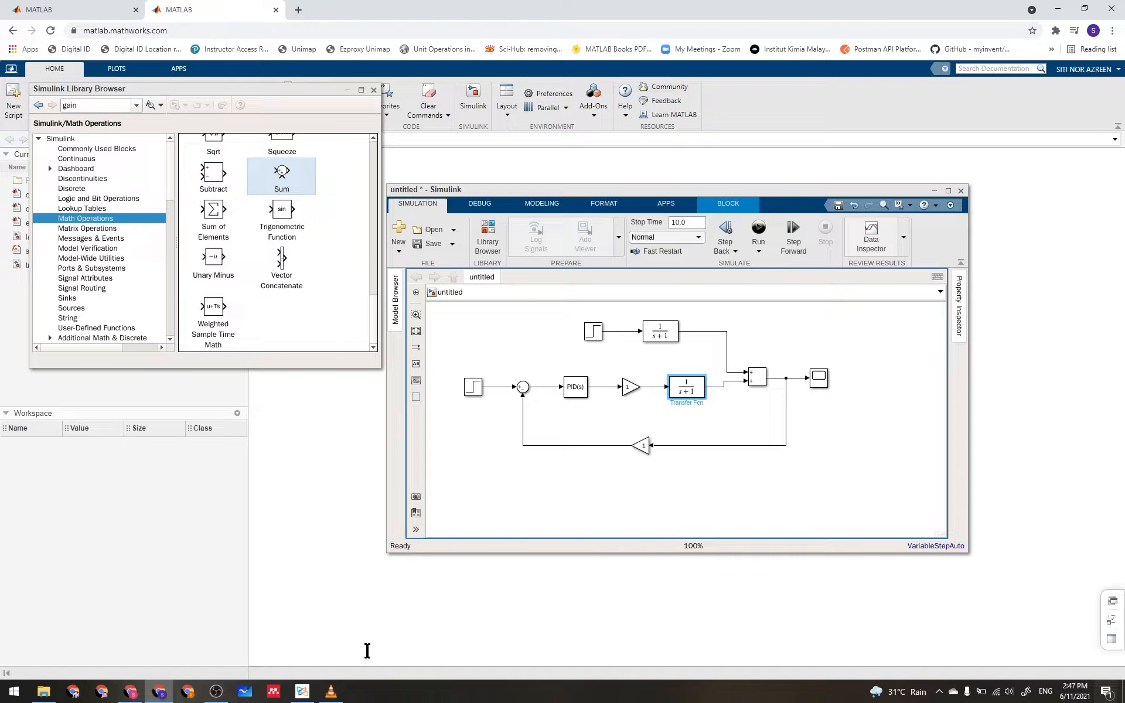
# Look up Kp in the PDF manual's liquid-level case study and enter numerator coefficients [2.05] for the lower Transfer Fcn.
pyautogui.click(306, 693)
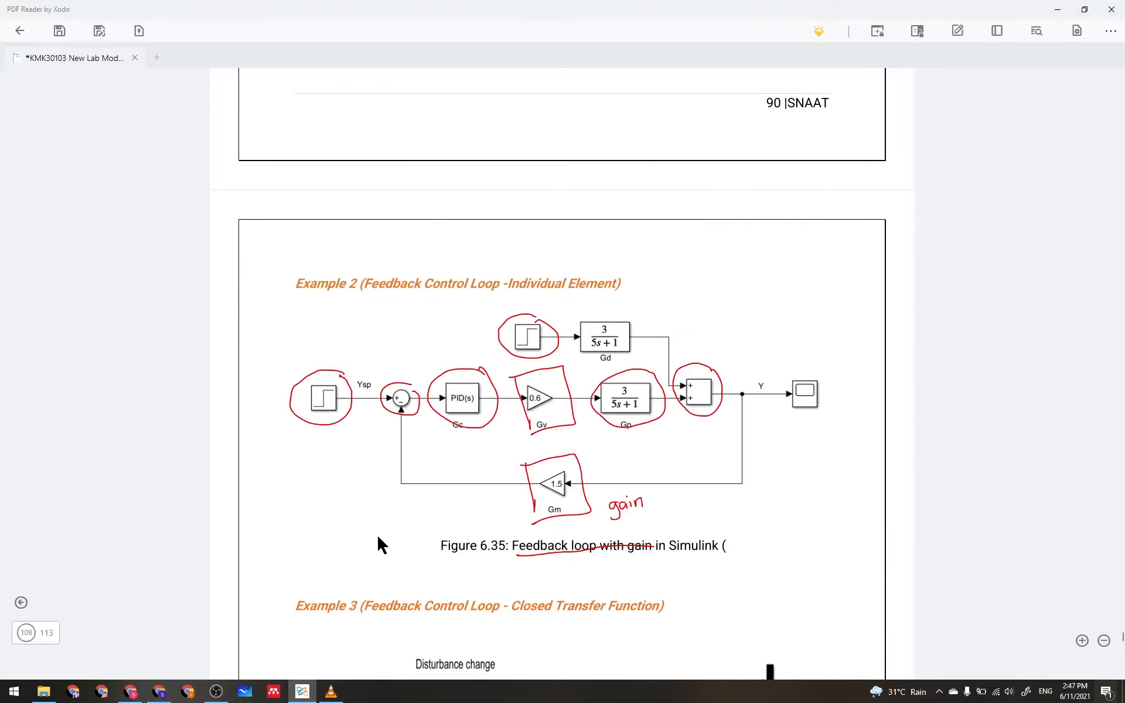
pyautogui.scroll(-12, 377, 537)
pyautogui.scroll(-20, 375, 534)
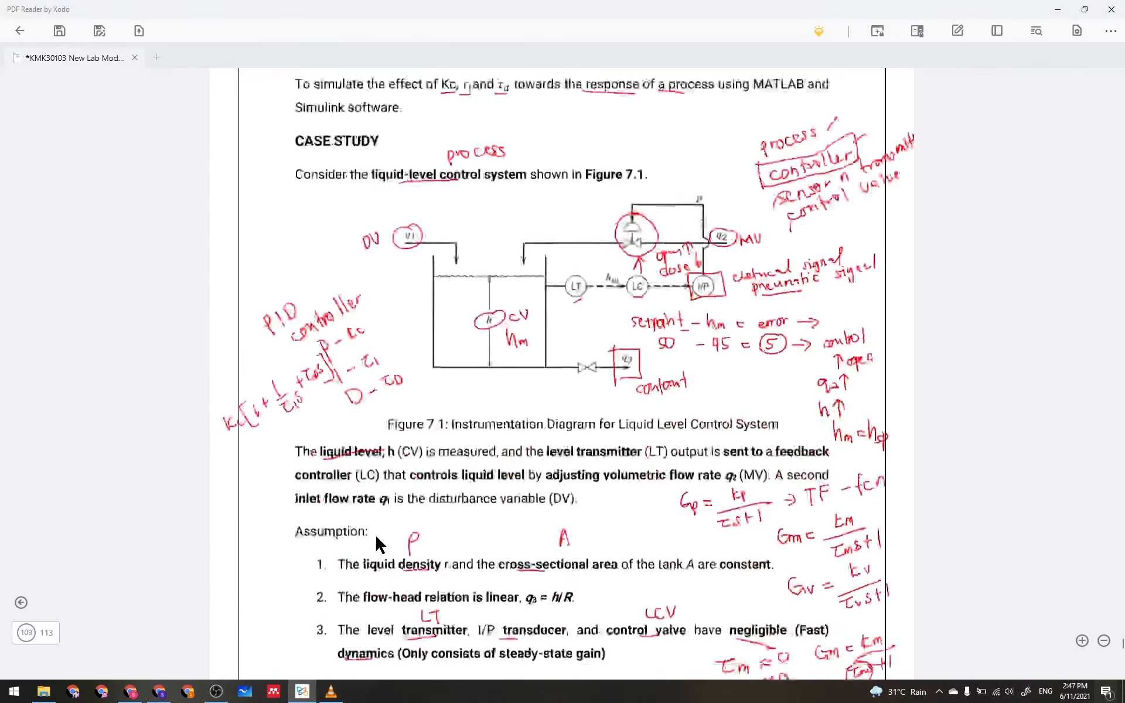
pyautogui.scroll(7, 375, 533)
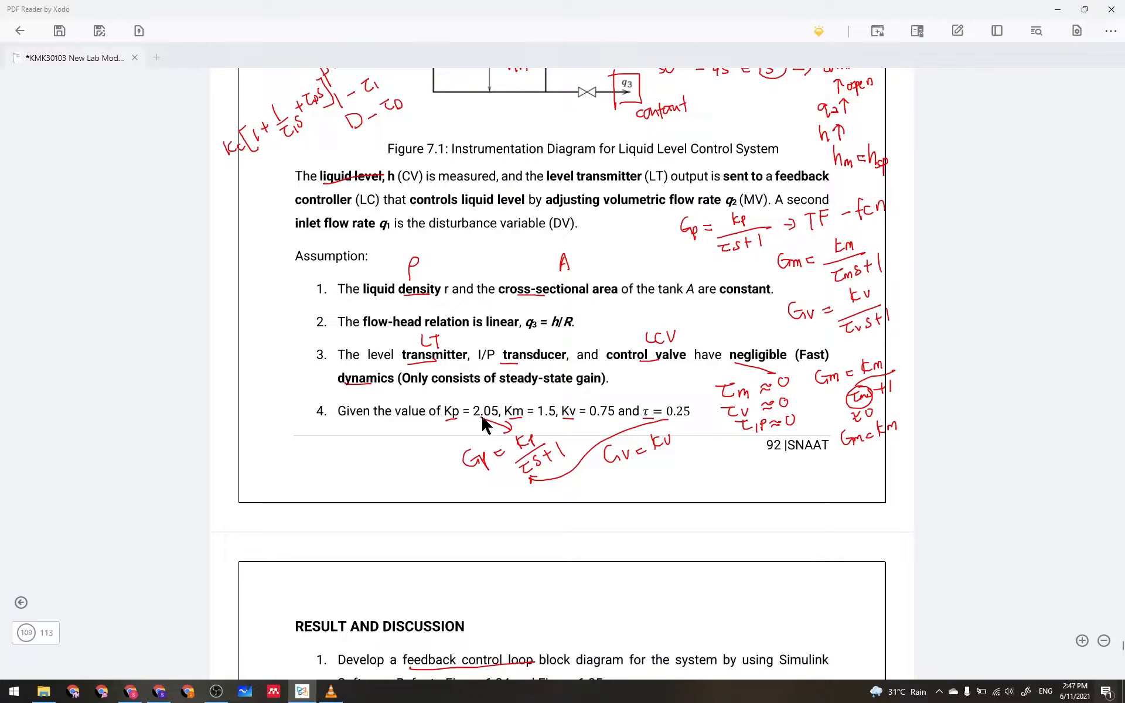
pyautogui.click(159, 692)
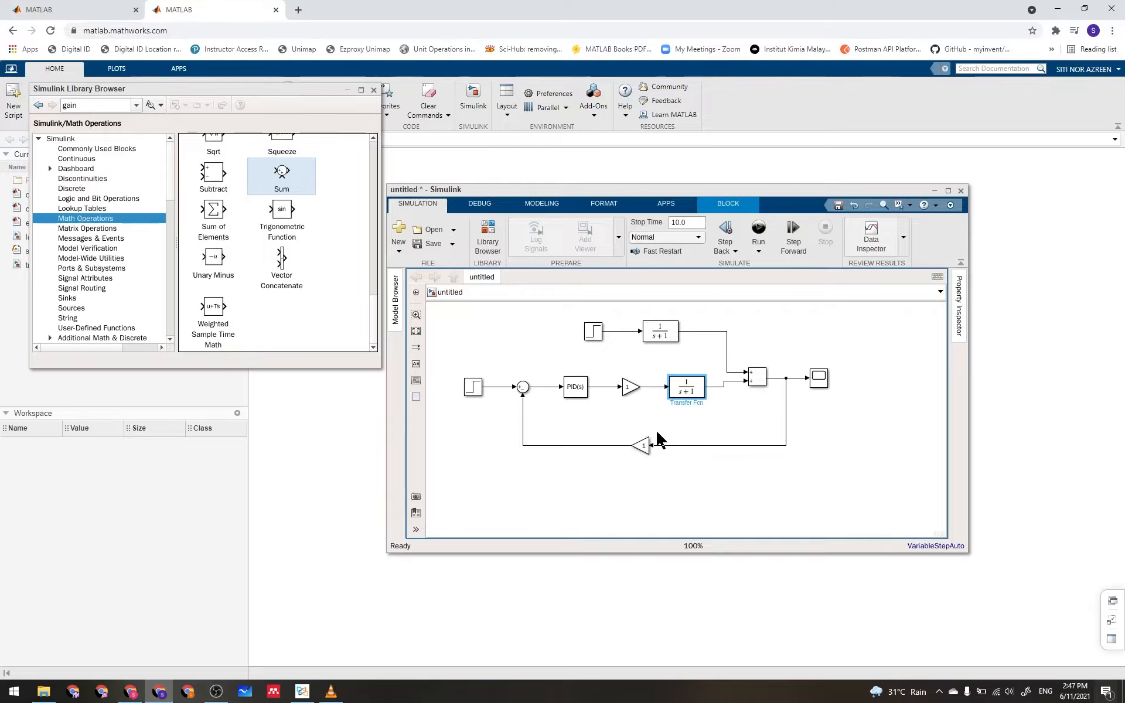
pyautogui.doubleClick(690, 389)
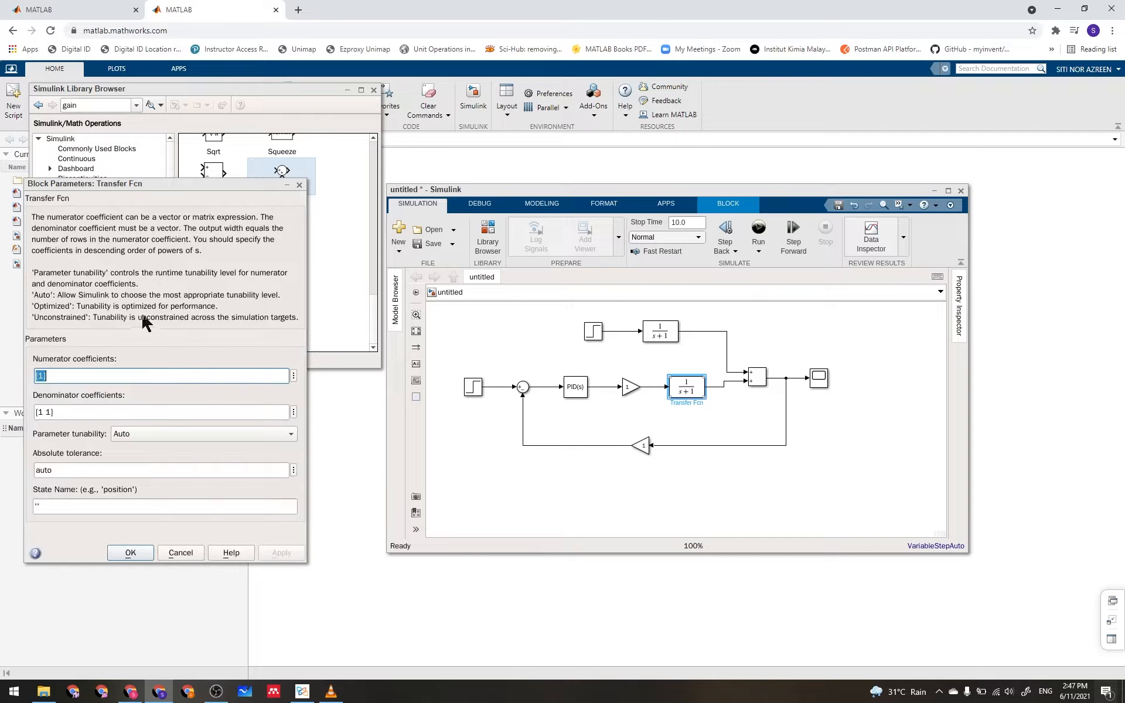
pyautogui.moveTo(170, 186); pyautogui.dragTo(281, 228)
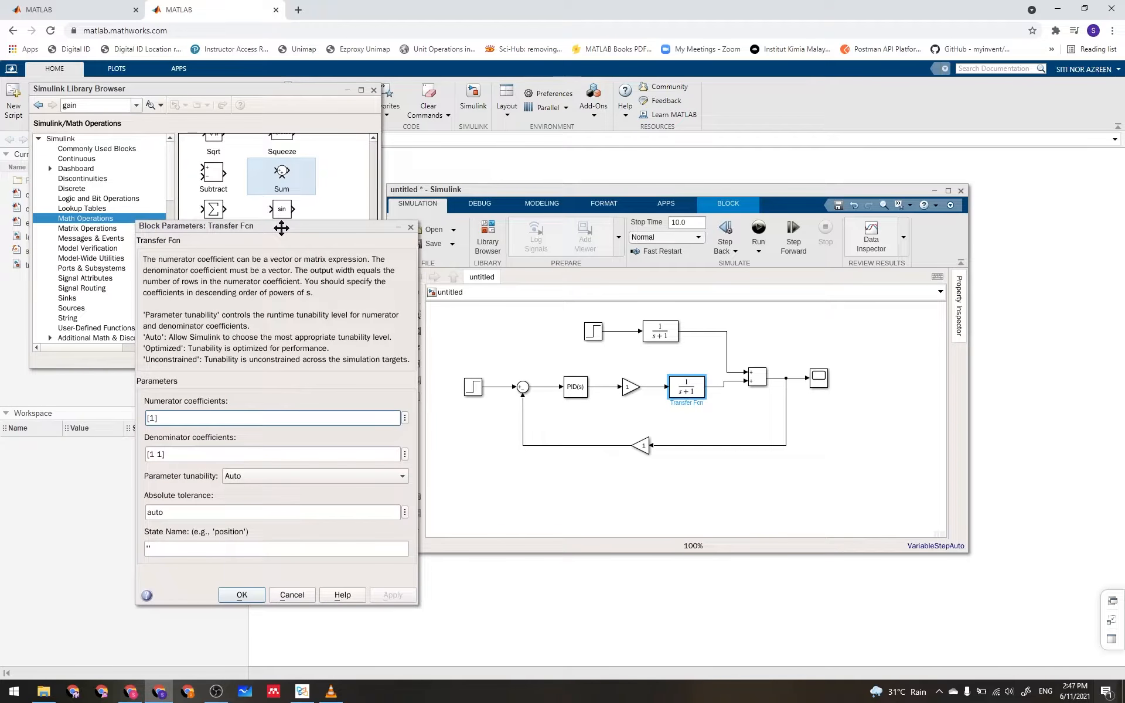
pyautogui.doubleClick(152, 418)
pyautogui.write('[')
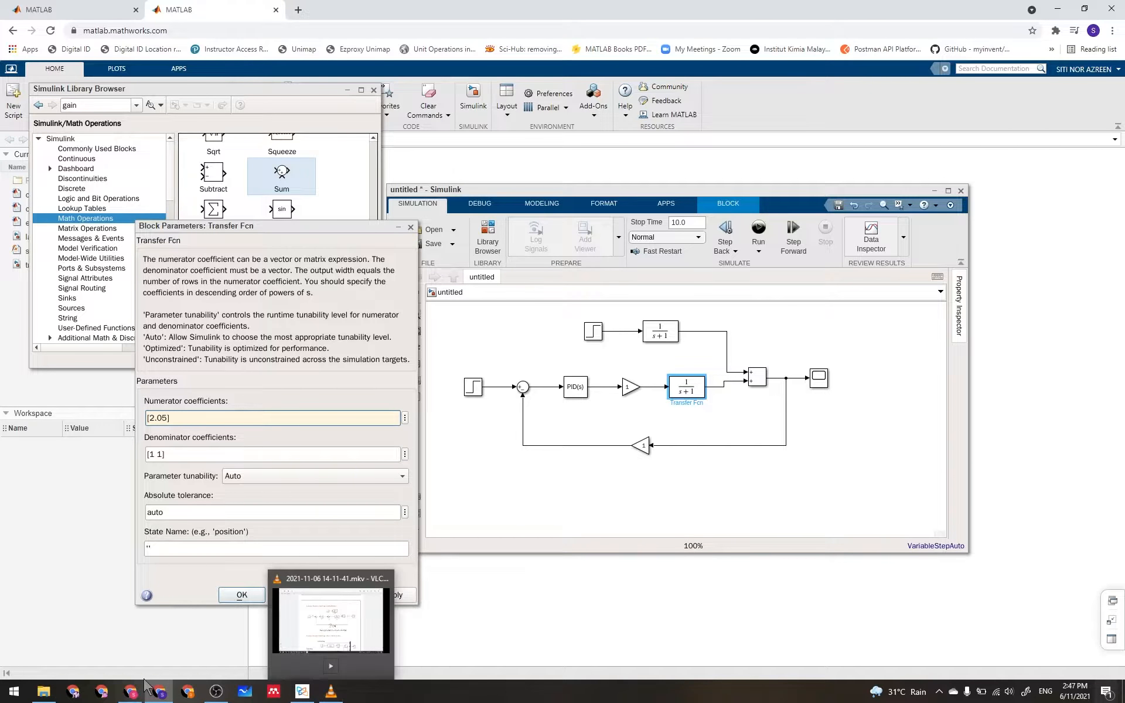
# Look up the time constant τ in the PDF manual and set the lower Transfer Fcn's denominator coefficients to [0.25 1].
pyautogui.moveTo(161, 699)
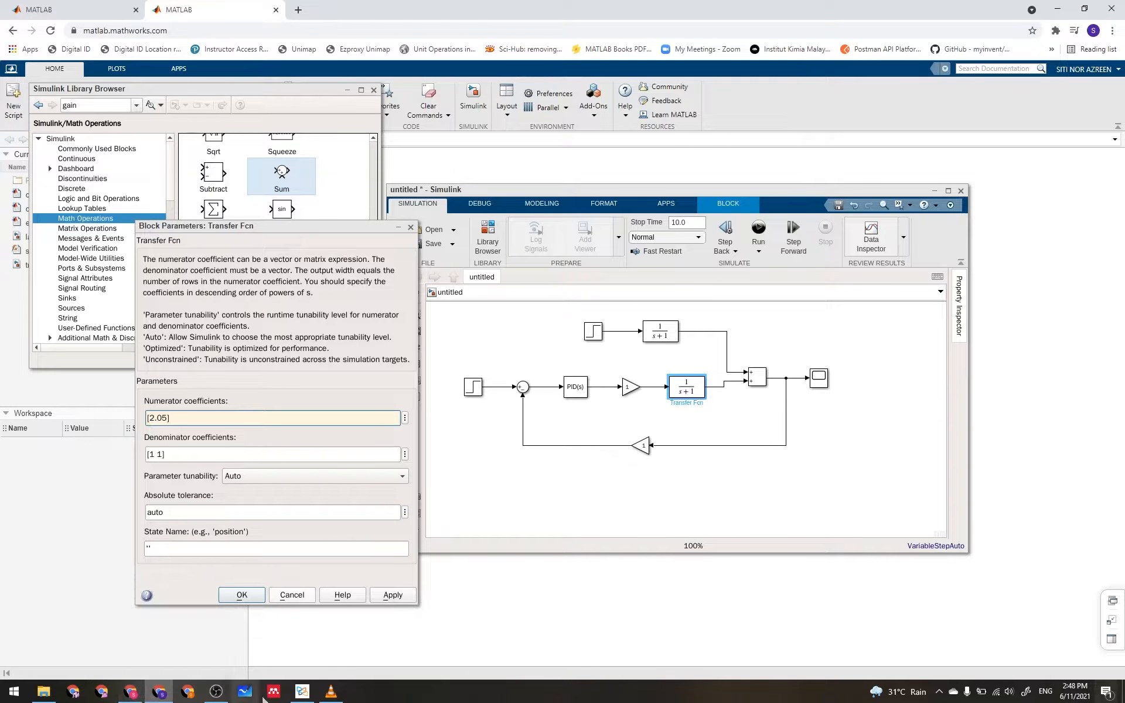
pyautogui.click(300, 696)
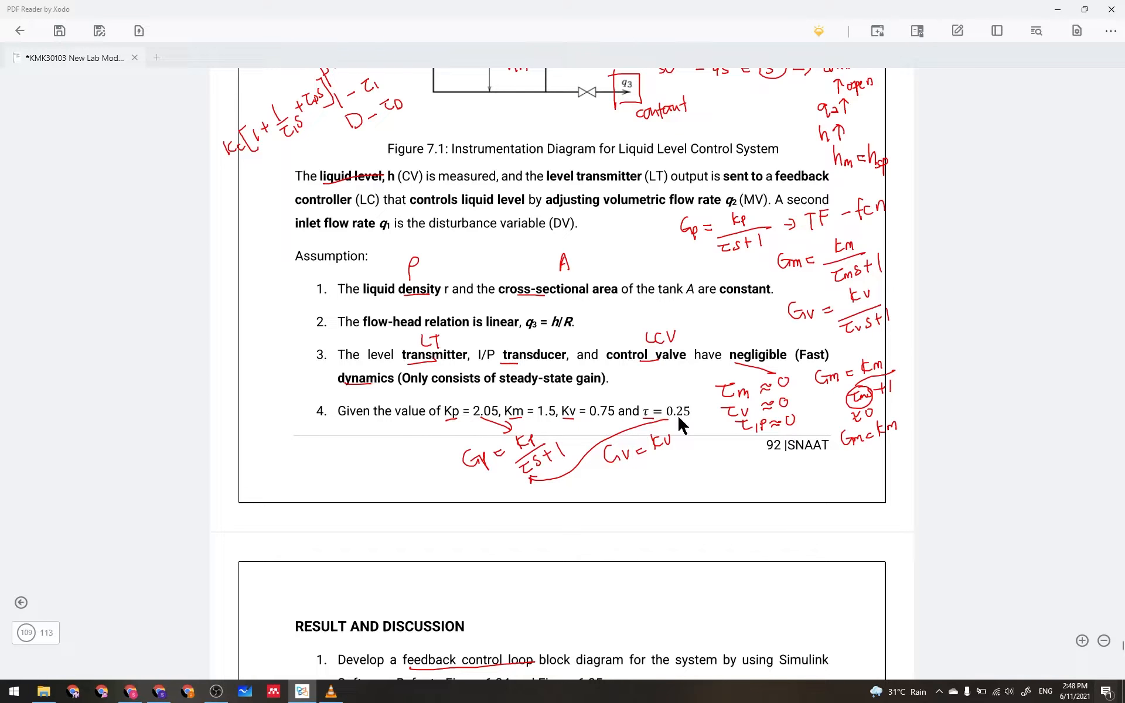
pyautogui.click(160, 693)
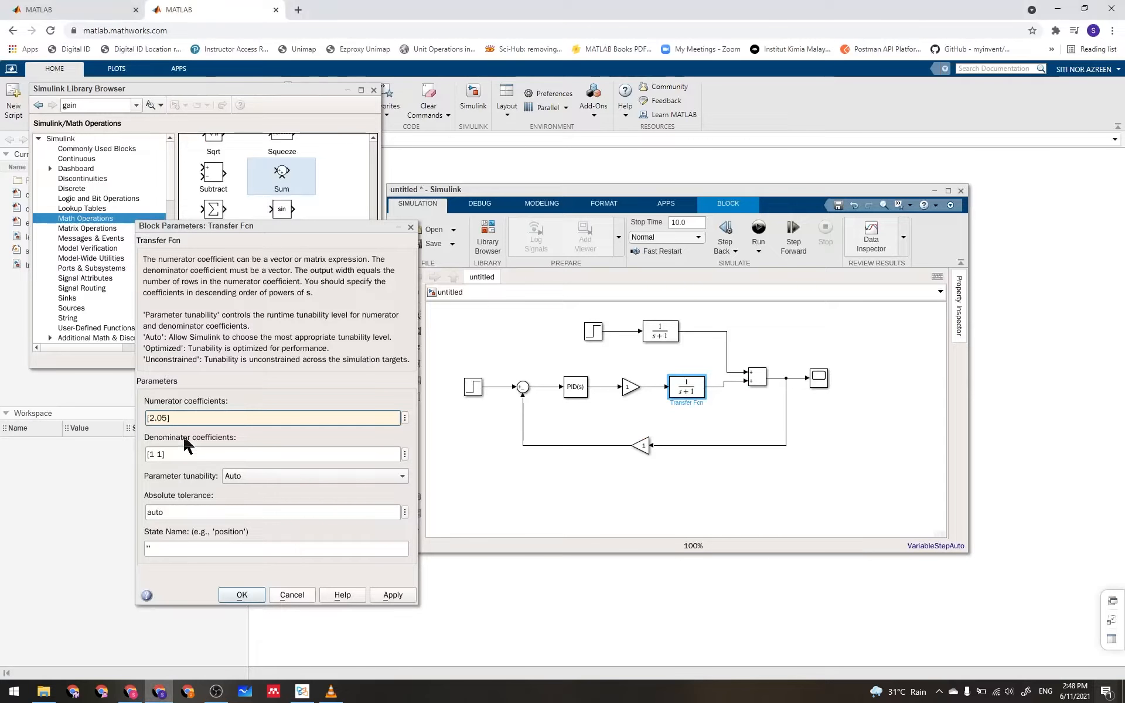
pyautogui.doubleClick(151, 455)
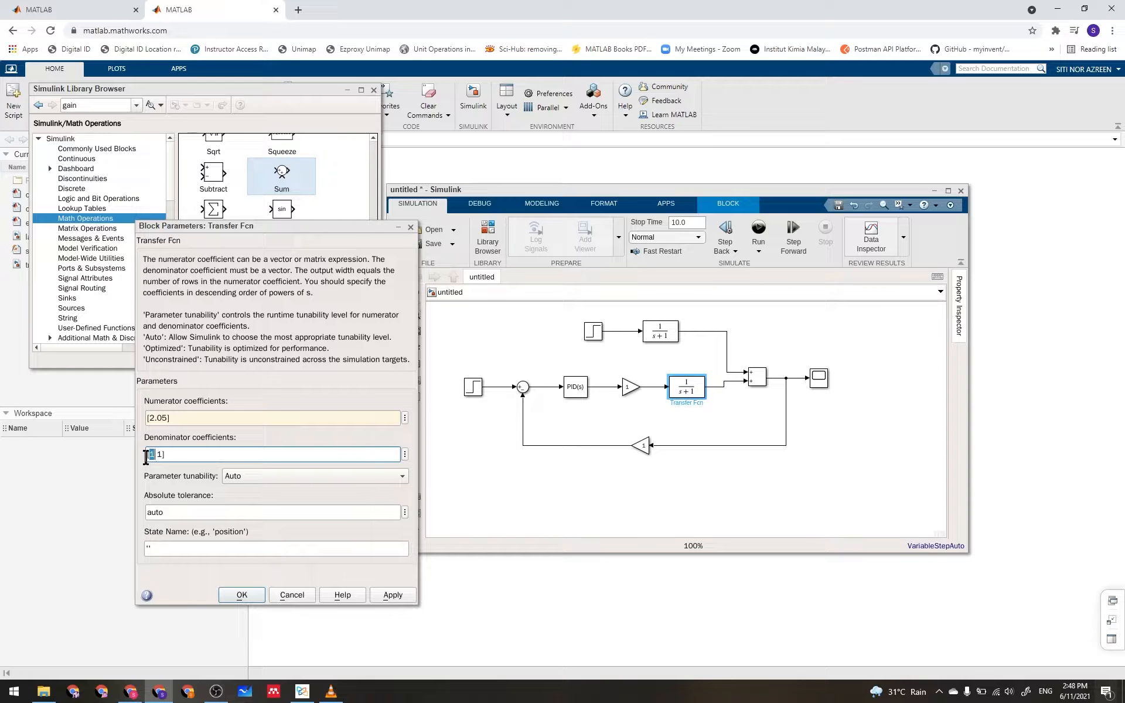
pyautogui.write('0.25')
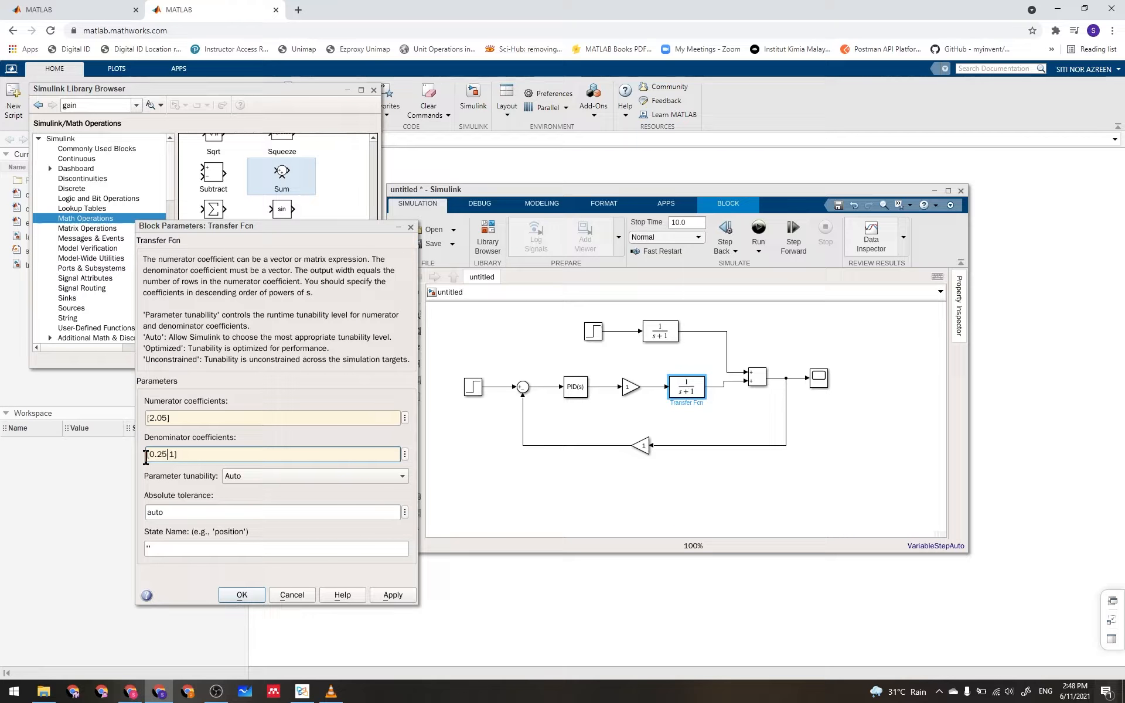
pyautogui.click(242, 596)
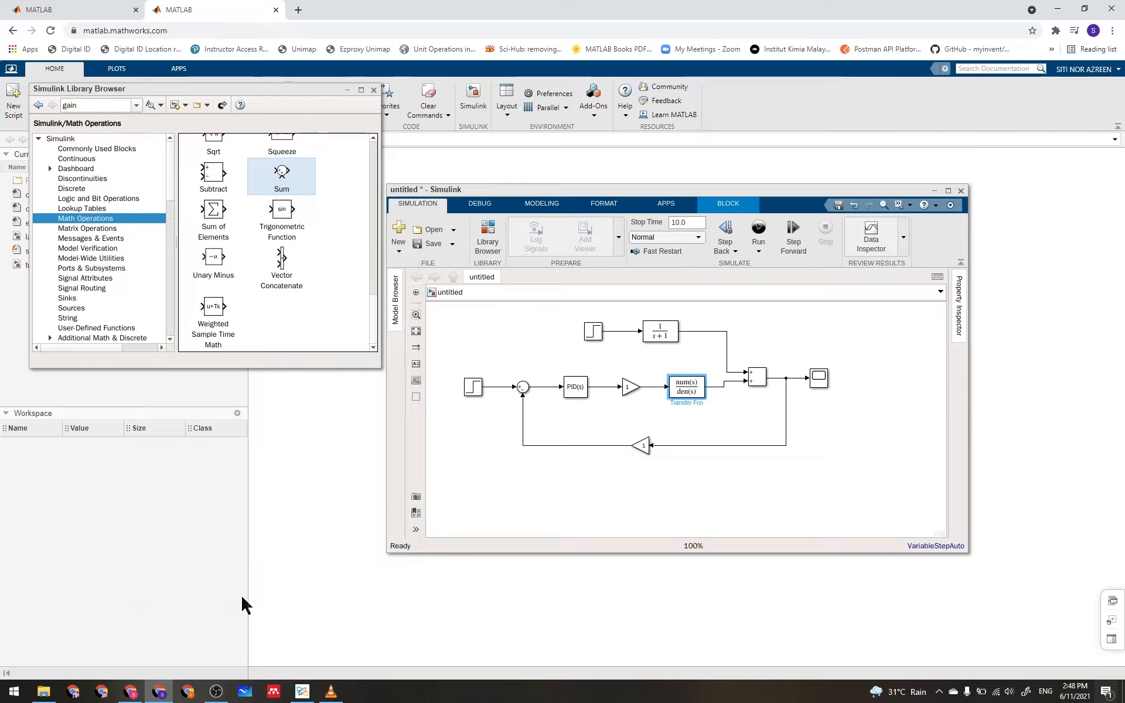
# Widen the lower Transfer Fcn block enough to display its full expression.
pyautogui.click(703, 392)
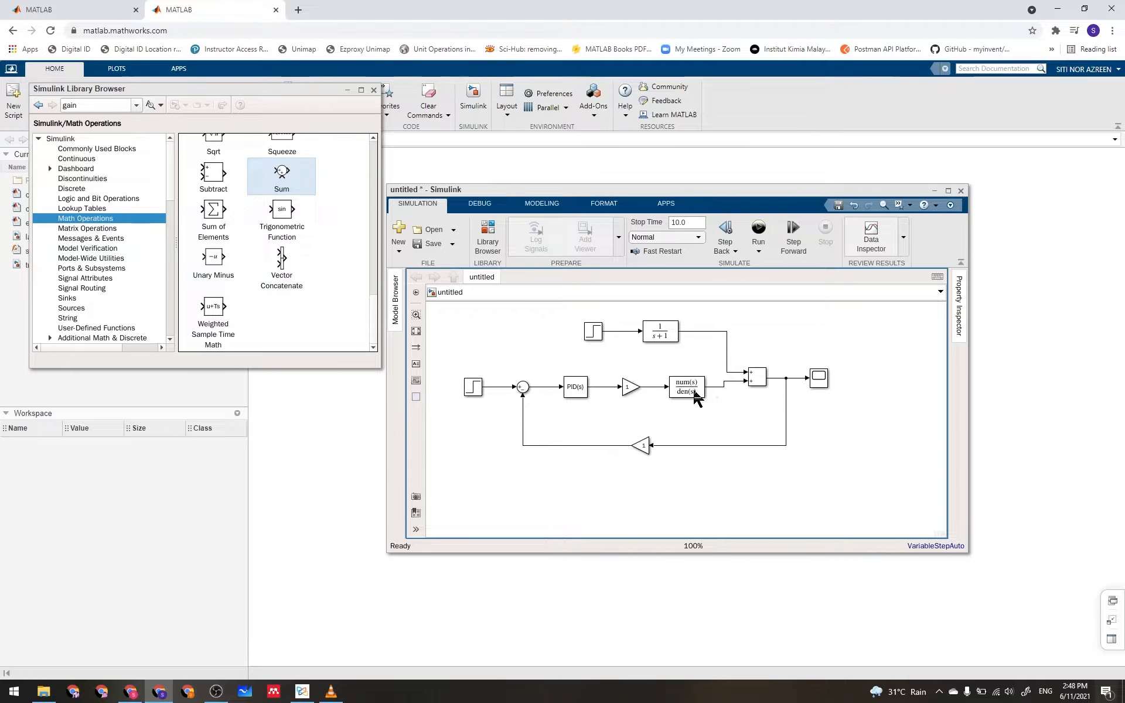
pyautogui.click(668, 397)
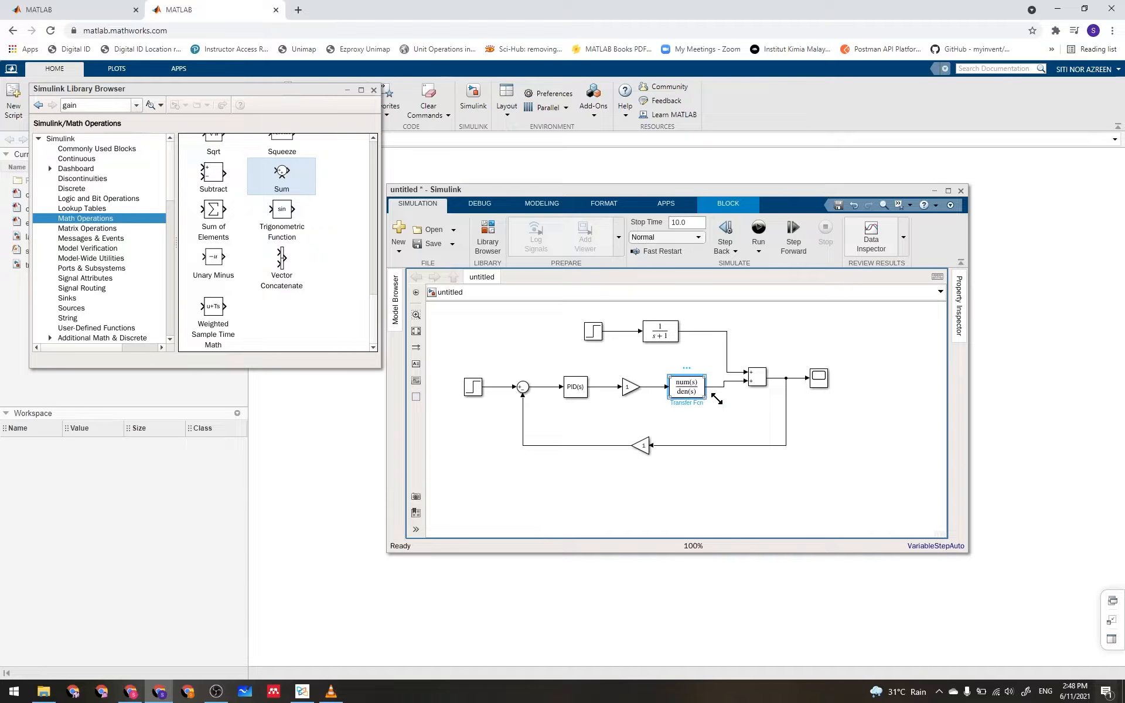
pyautogui.moveTo(716, 398); pyautogui.dragTo(720, 400)
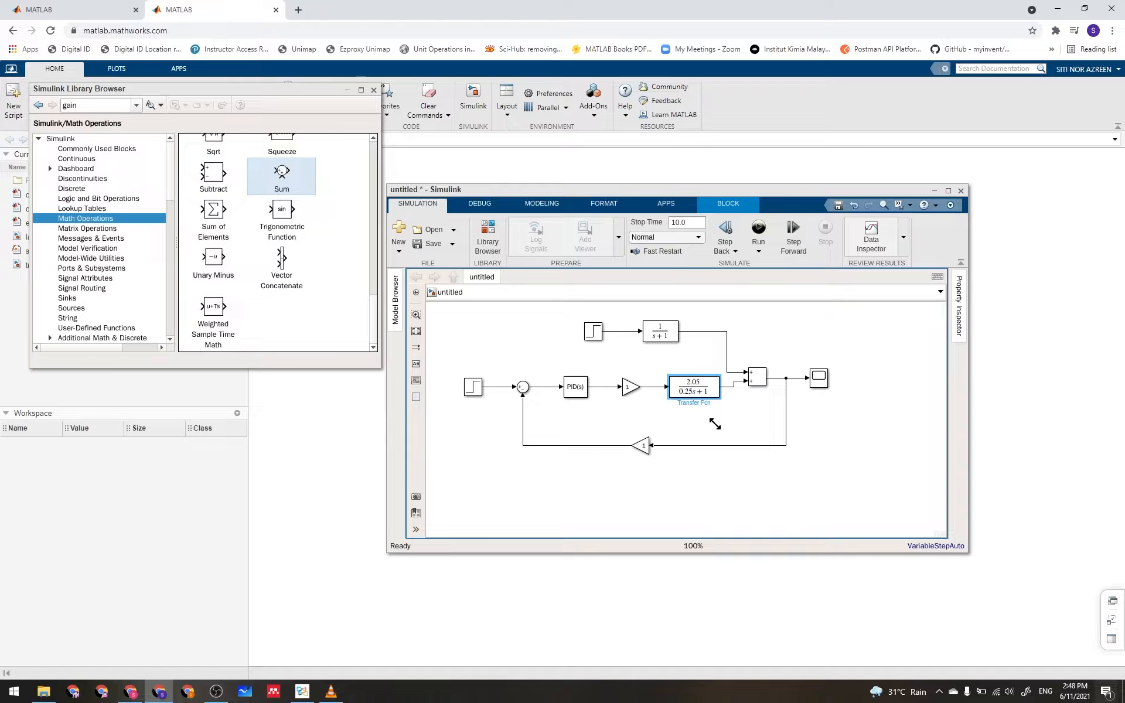
# Set the upper Transfer Fcn's numerator coefficients to [2.05] and its denominator coefficients to [0.25 1].
pyautogui.click(667, 337)
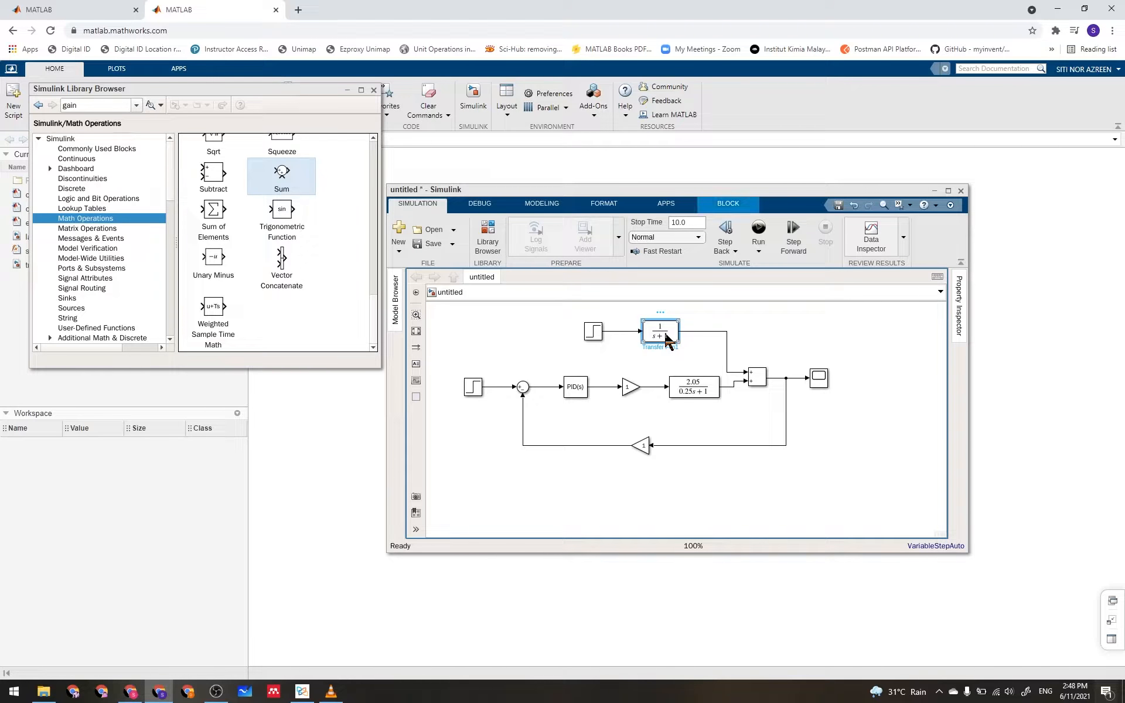
pyautogui.doubleClick(667, 337)
pyautogui.click(39, 375)
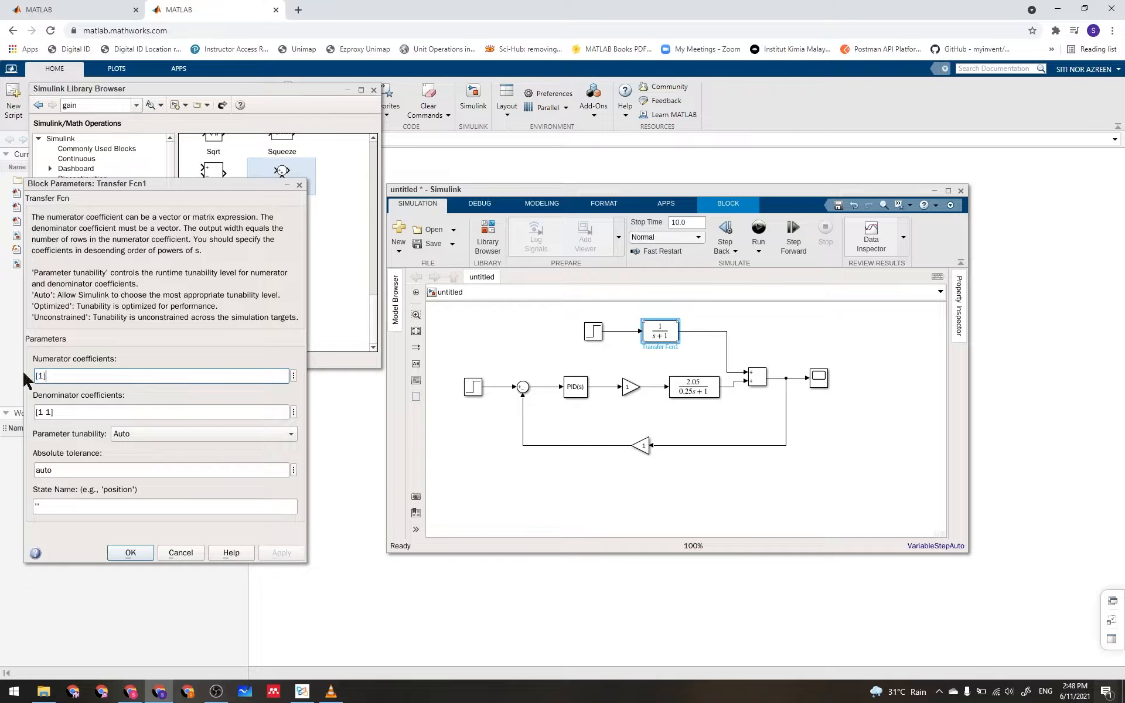
pyautogui.moveTo(43, 376); pyautogui.dragTo(37, 376)
pyautogui.click(42, 378)
pyautogui.press('BackSpace')
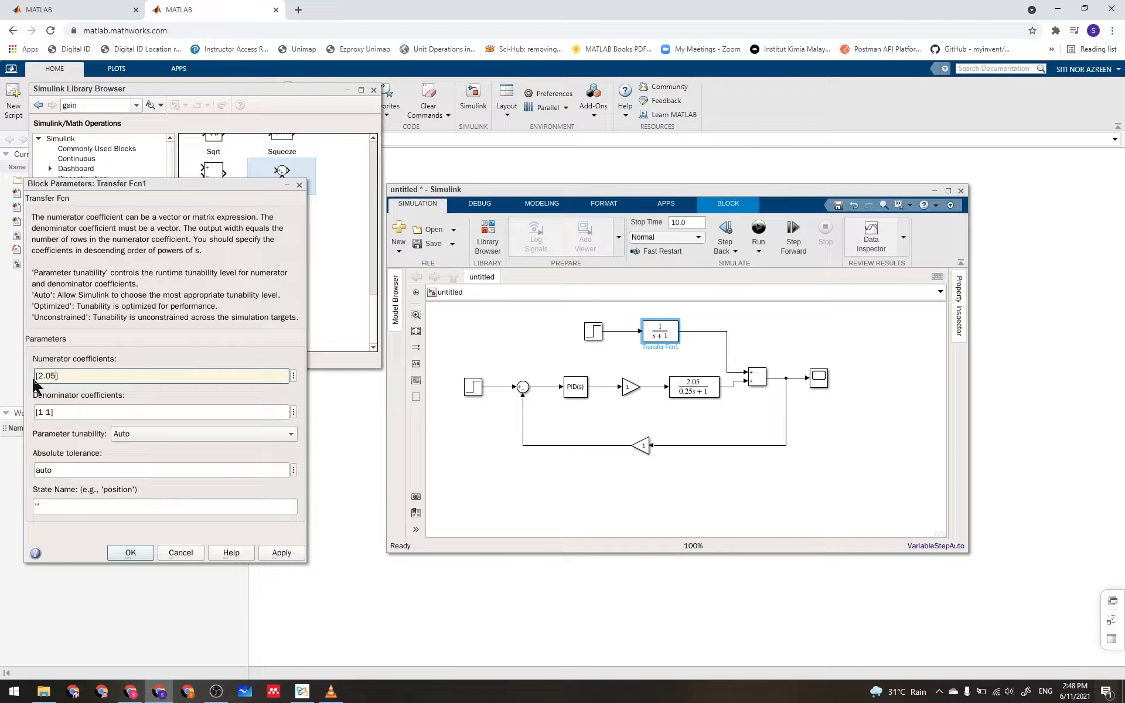
pyautogui.doubleClick(41, 413)
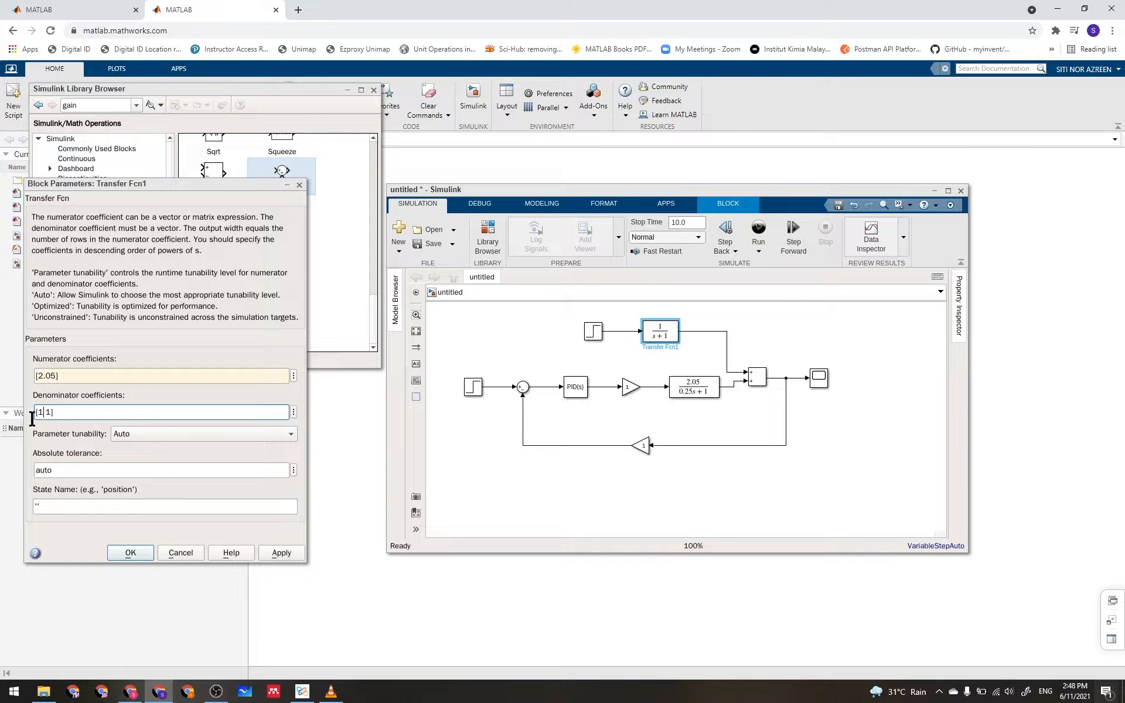
pyautogui.press('BackSpace')
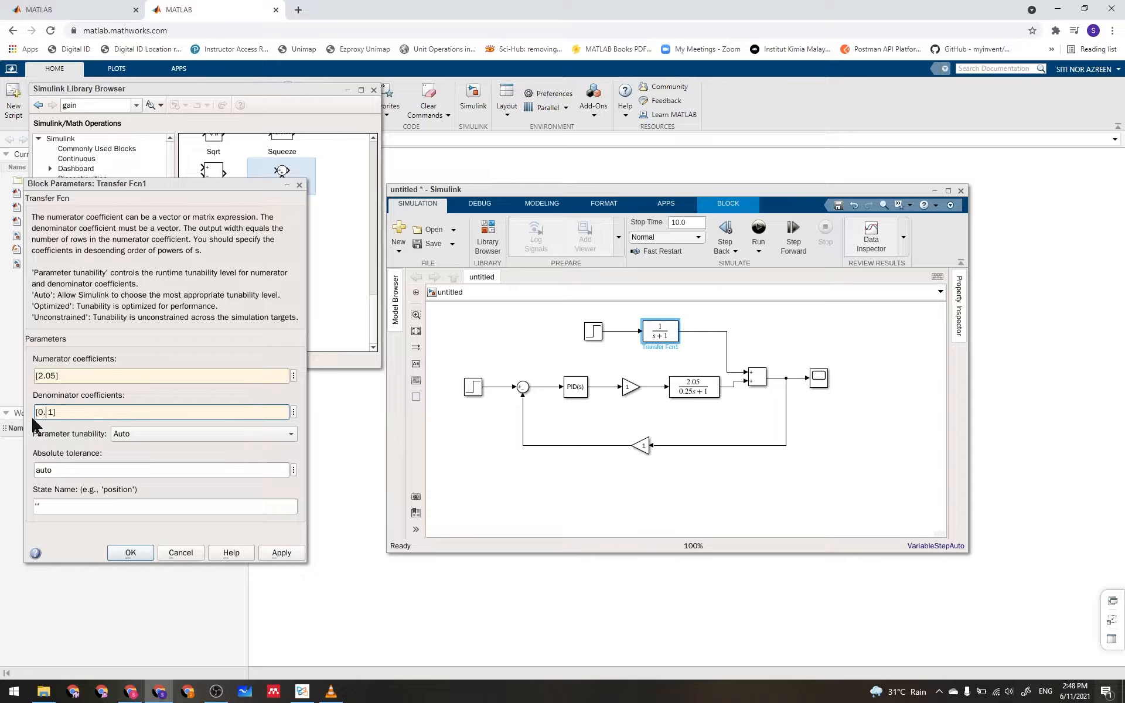
pyautogui.write('0.25')
pyautogui.click(131, 552)
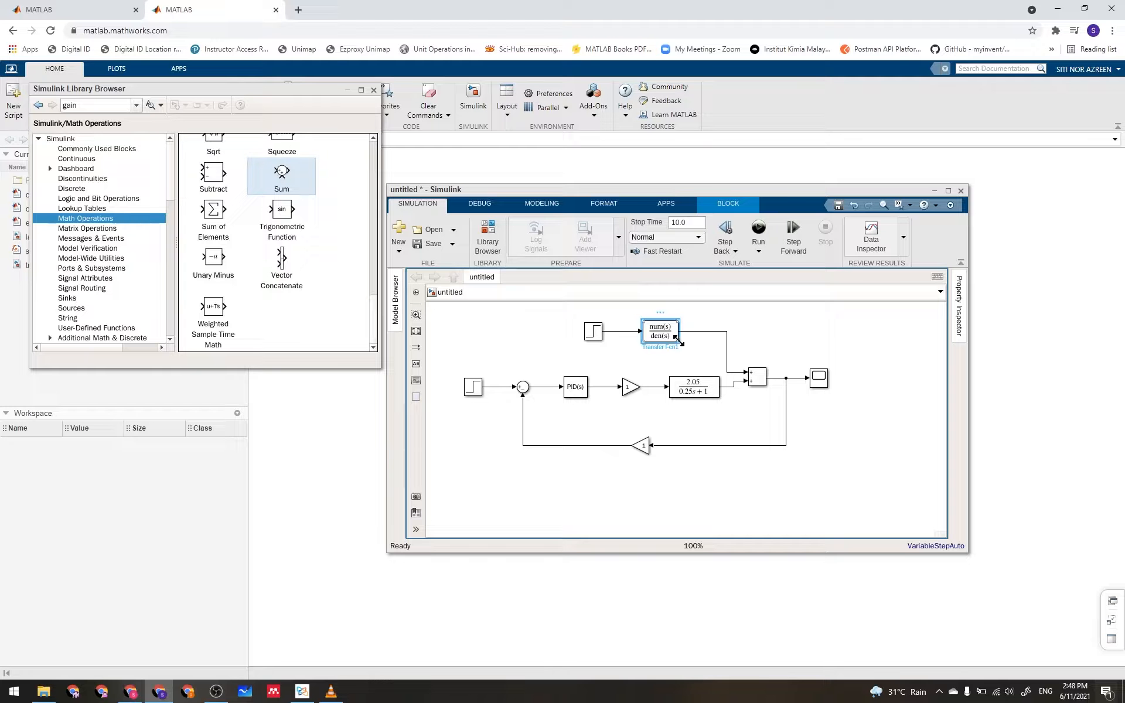
# Enlarge the upper Transfer Fcn block to display its full expression, keeping it level with the upper Step.
pyautogui.moveTo(690, 340); pyautogui.dragTo(694, 337)
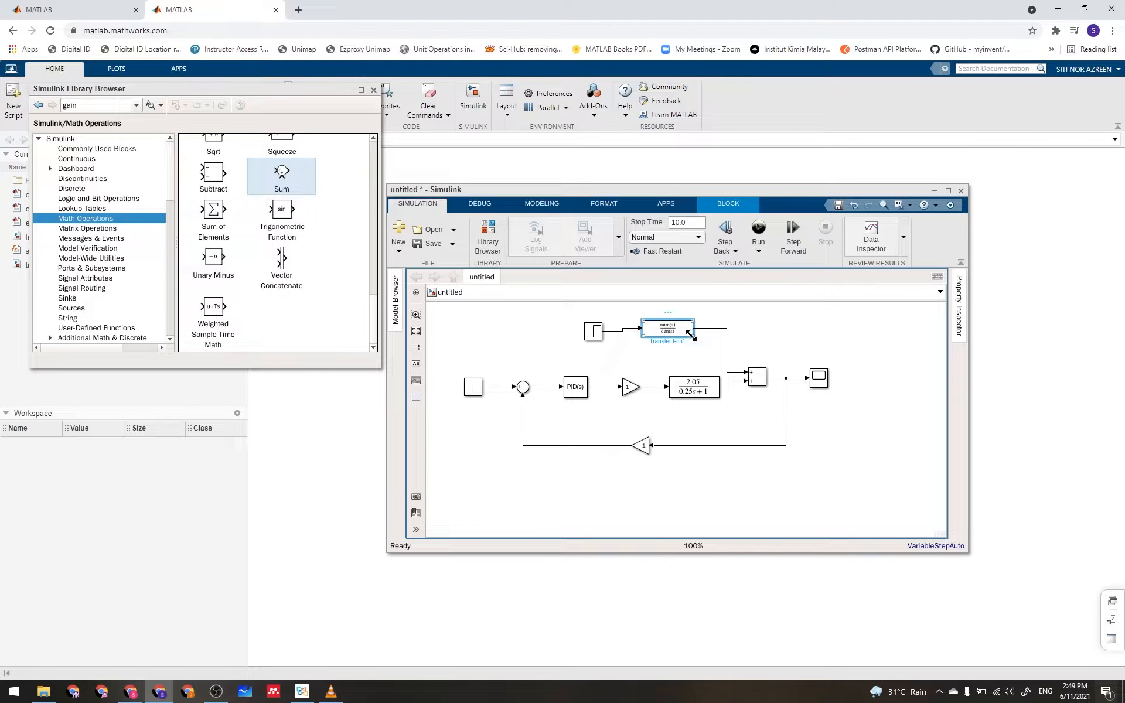
pyautogui.moveTo(691, 345); pyautogui.dragTo(692, 350)
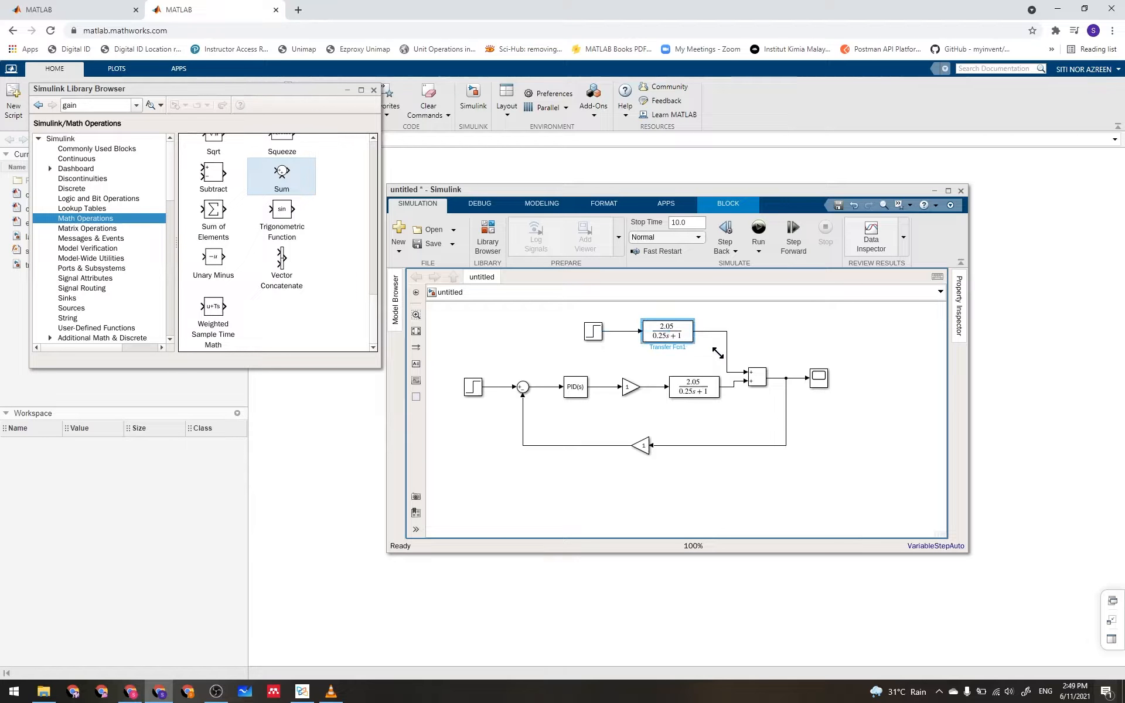
pyautogui.click(689, 487)
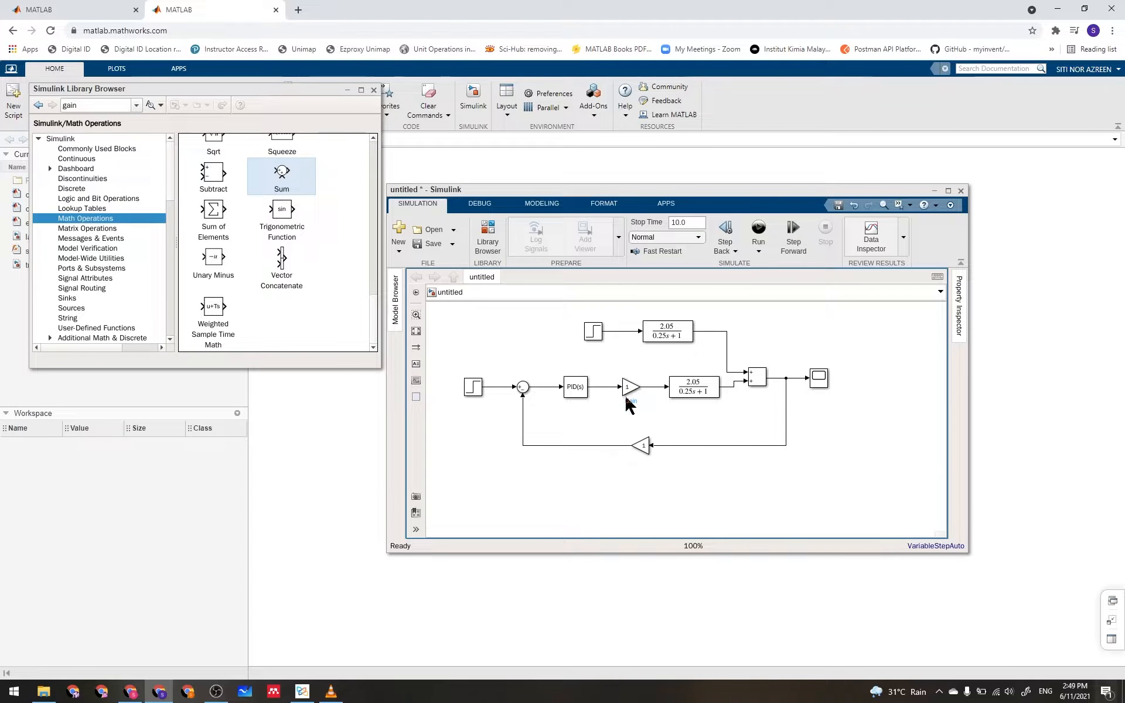
# Look up Kv in the PDF manual and set the gain of the forward-path Gain block after the PID controller to 0.75.
pyautogui.click(302, 691)
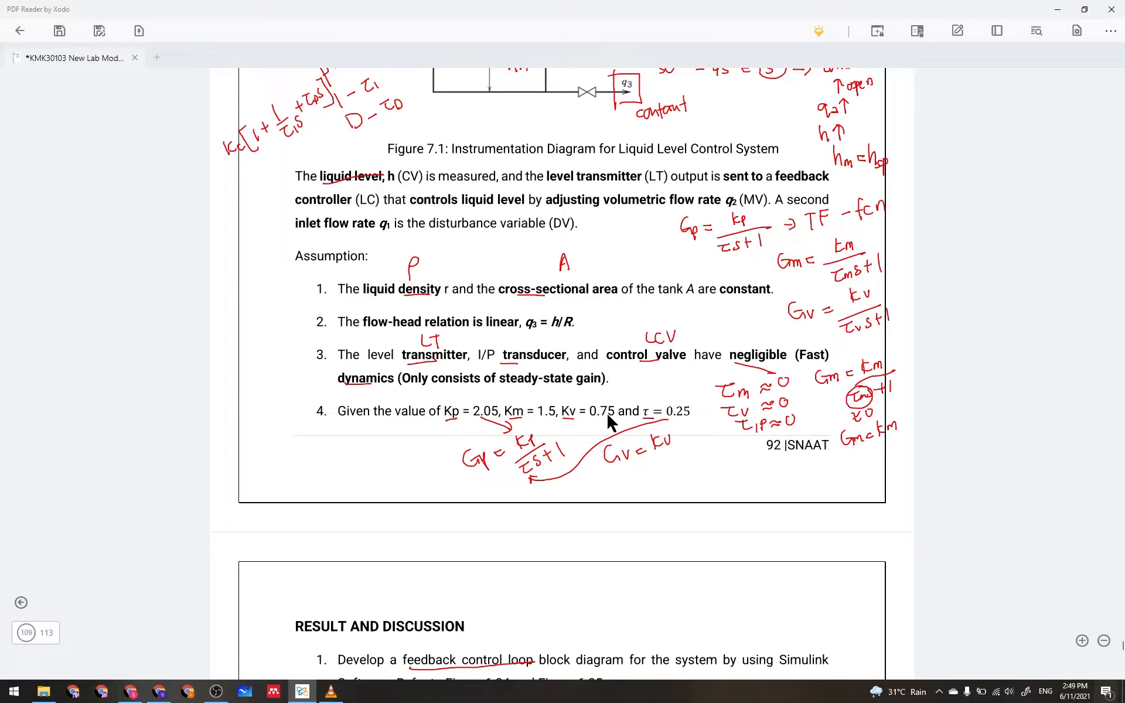
pyautogui.click(330, 691)
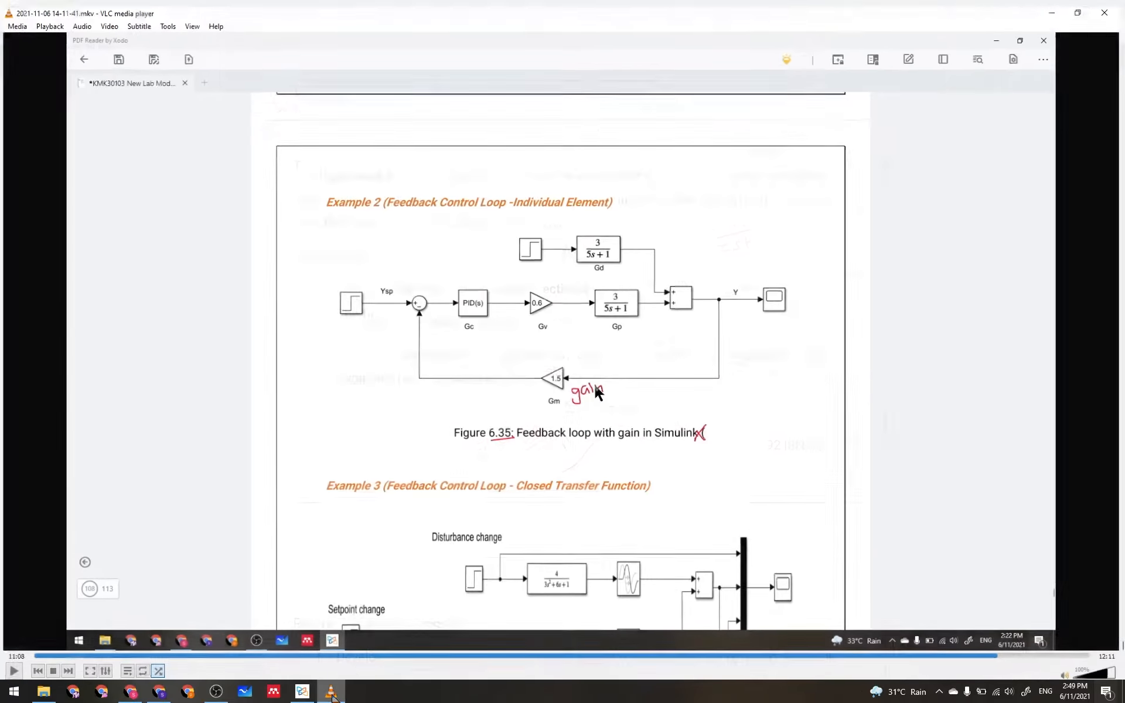
pyautogui.click(332, 688)
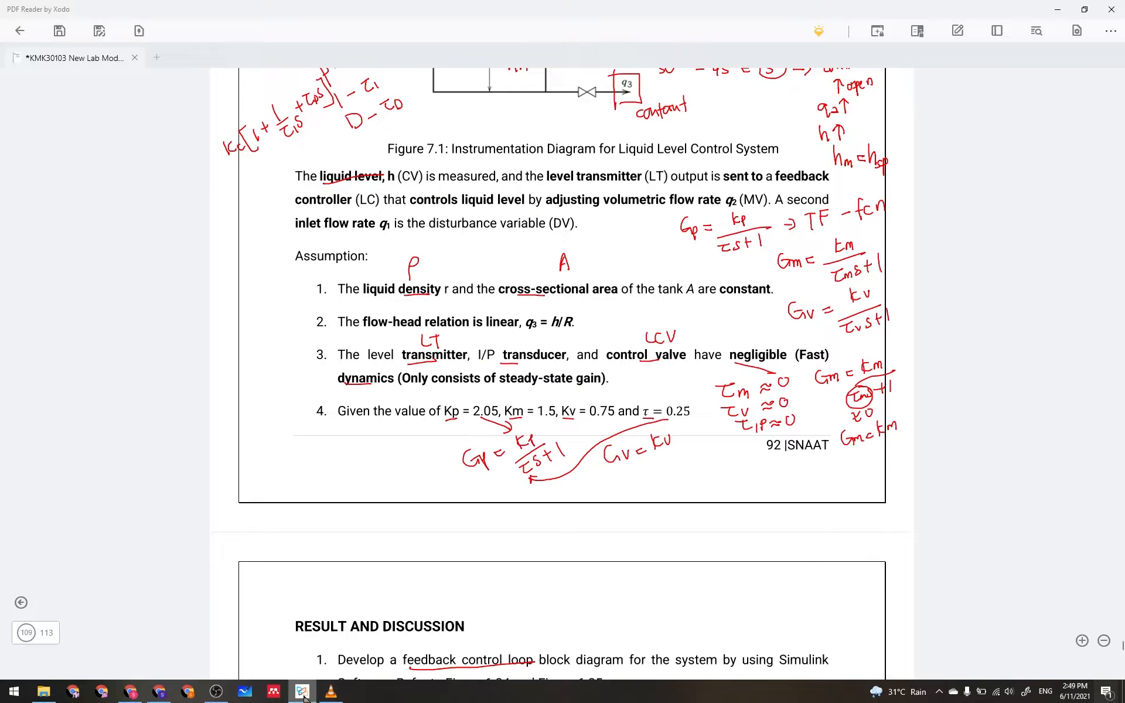
pyautogui.moveTo(304, 696)
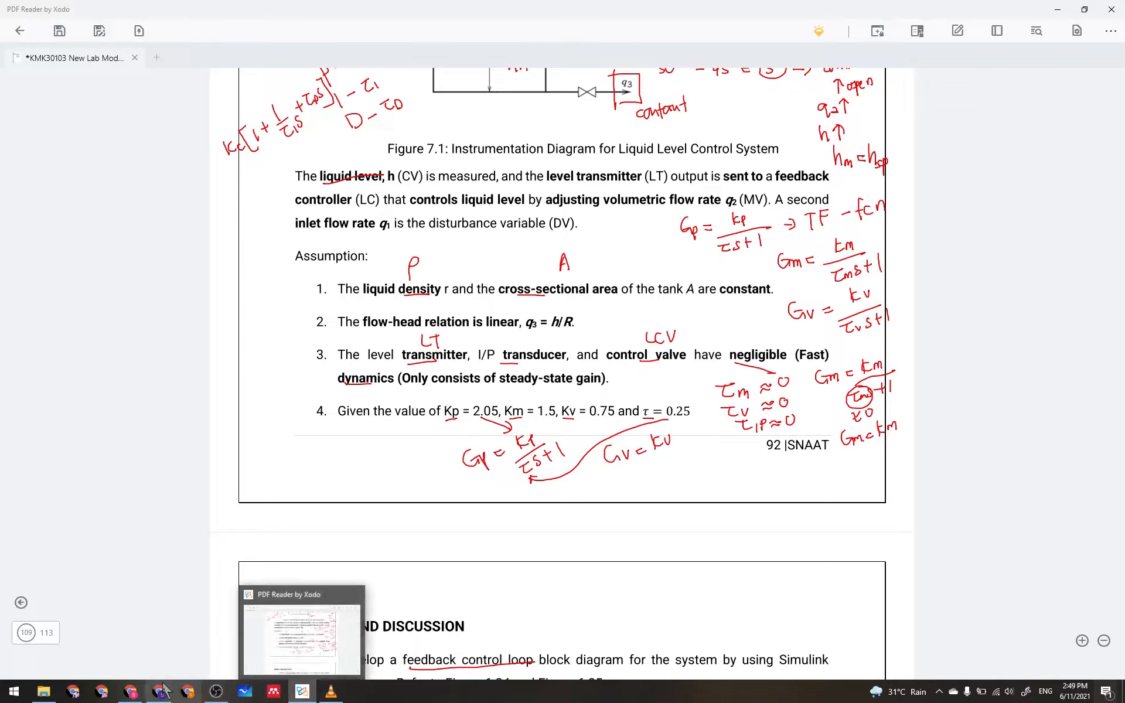
pyautogui.moveTo(163, 696)
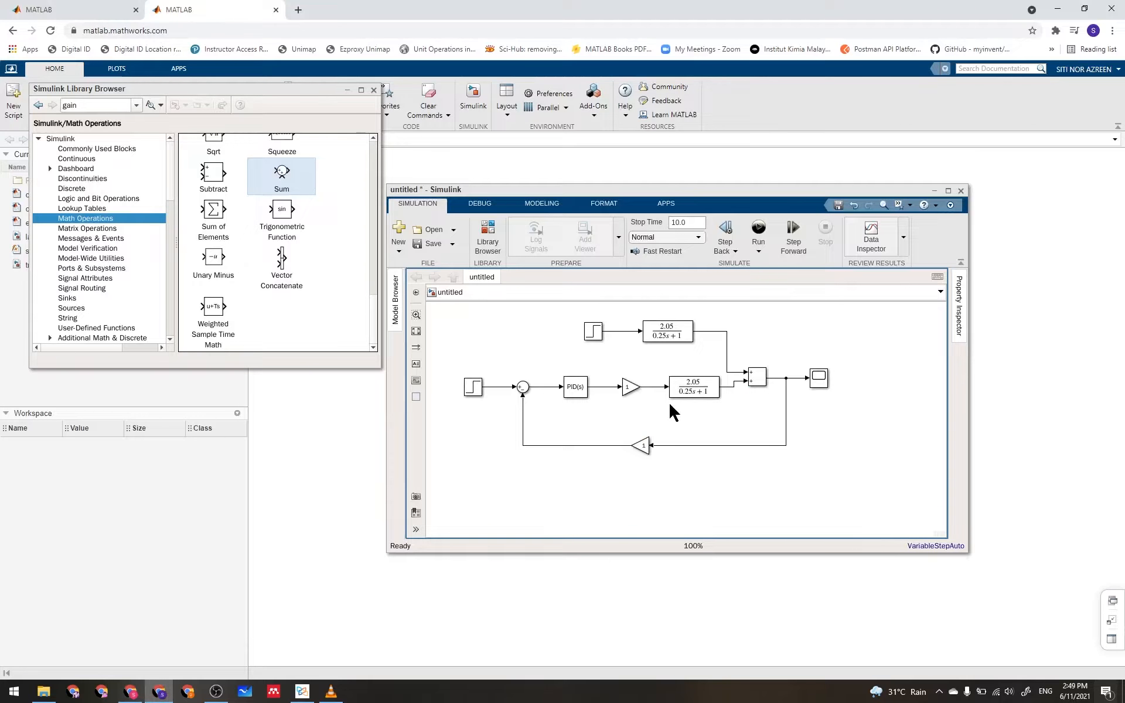
pyautogui.click(630, 389)
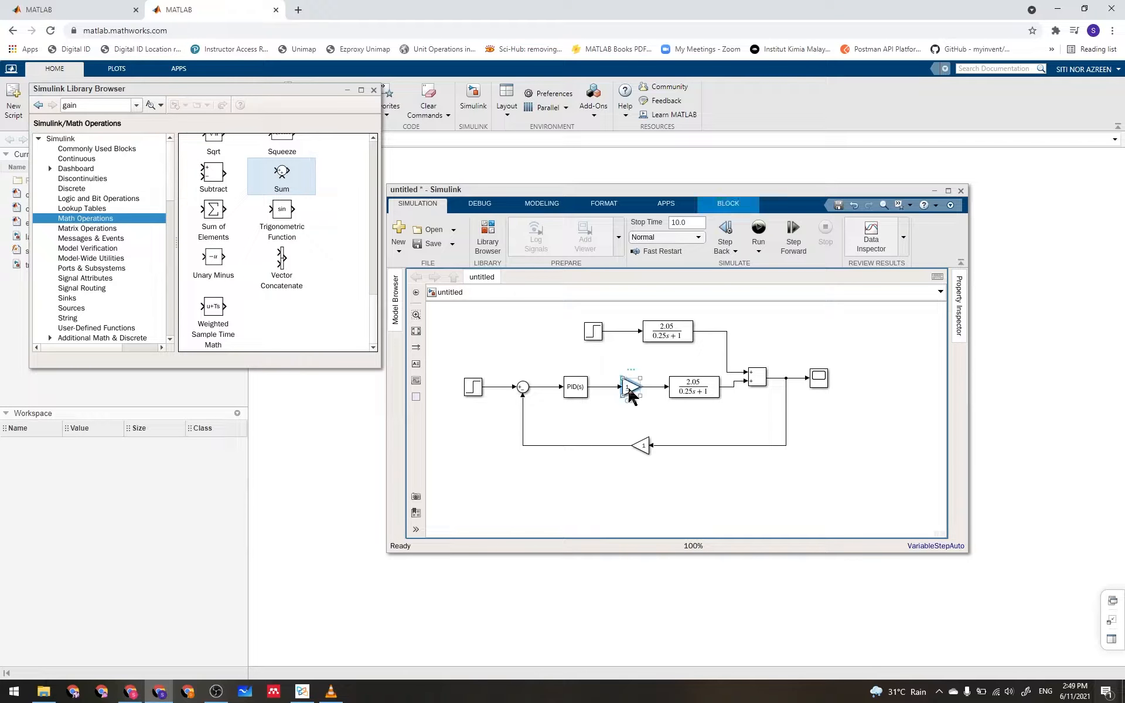
pyautogui.doubleClick(628, 387)
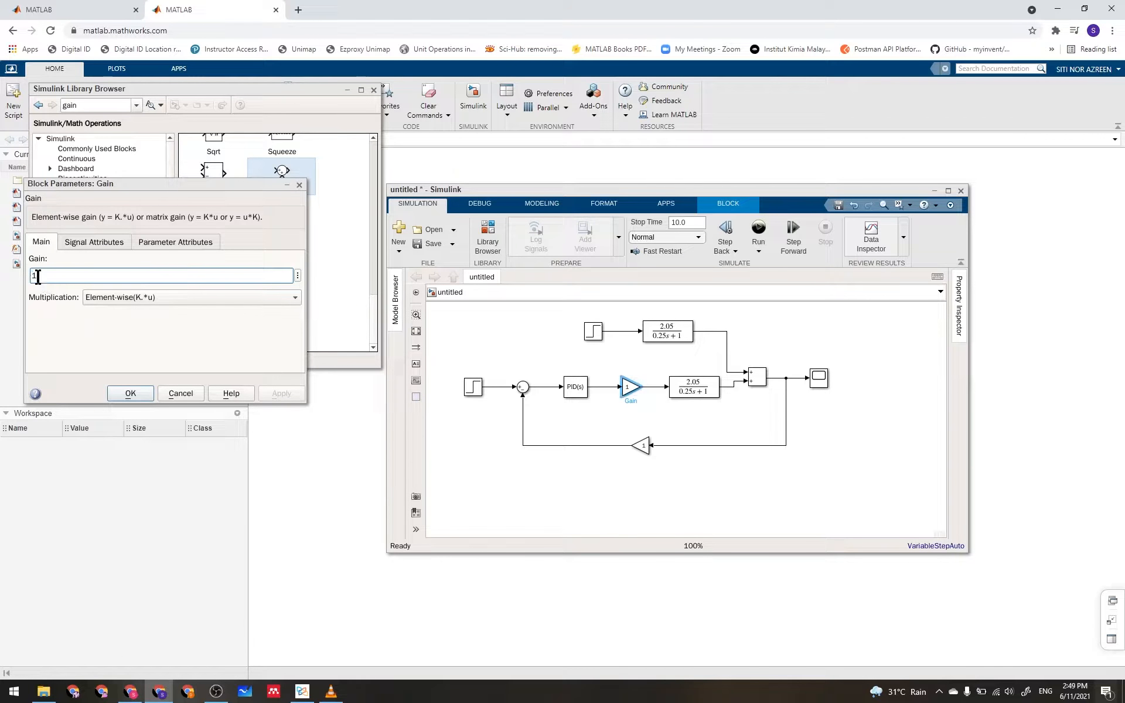
pyautogui.write('0.75')
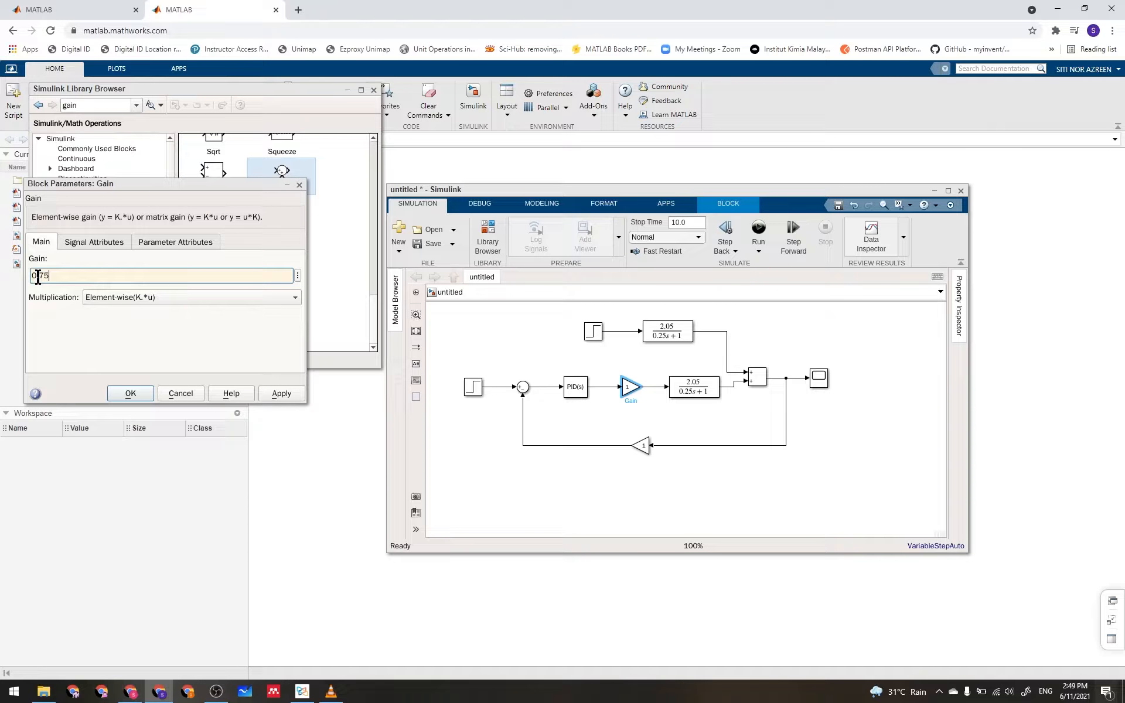
pyautogui.click(130, 394)
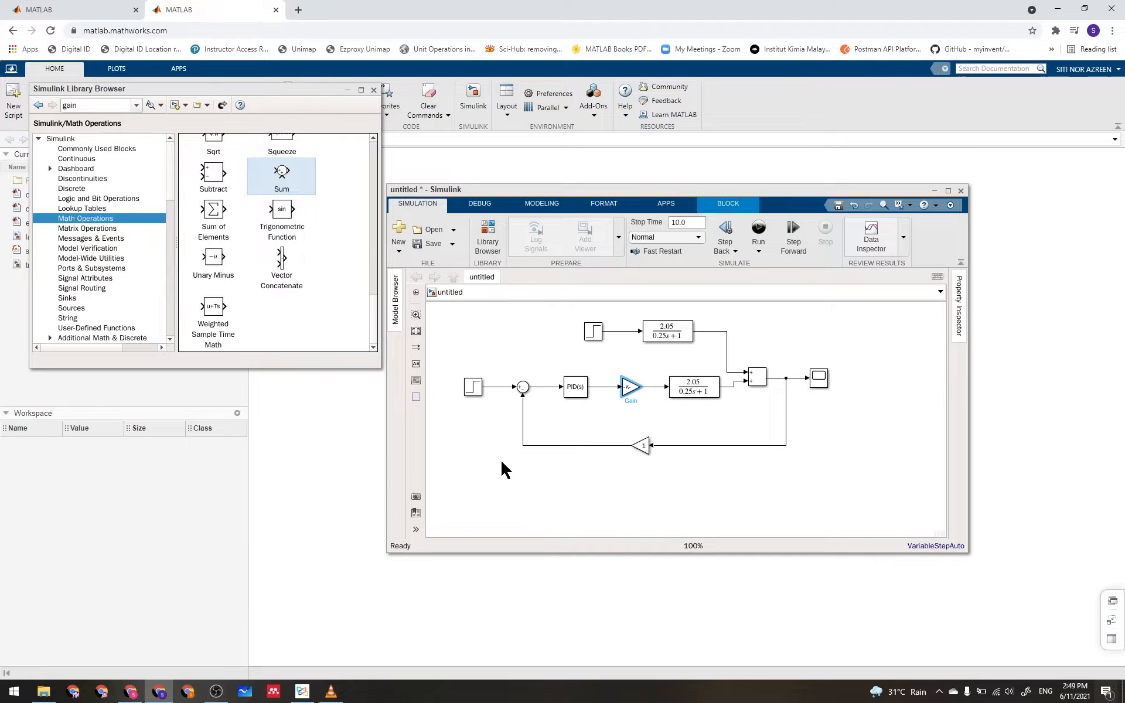
# Enlarge the forward-path Gain block enough to display its full gain value.
pyautogui.doubleClick(626, 391)
pyautogui.click(630, 388)
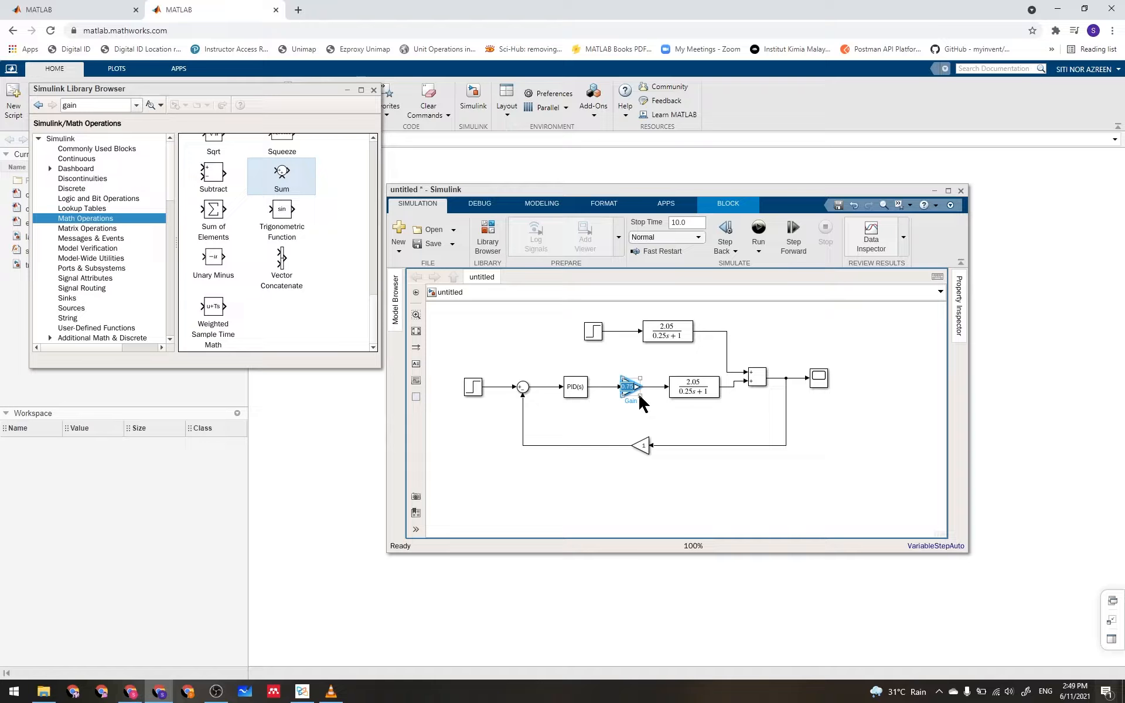
pyautogui.moveTo(641, 398); pyautogui.dragTo(646, 403)
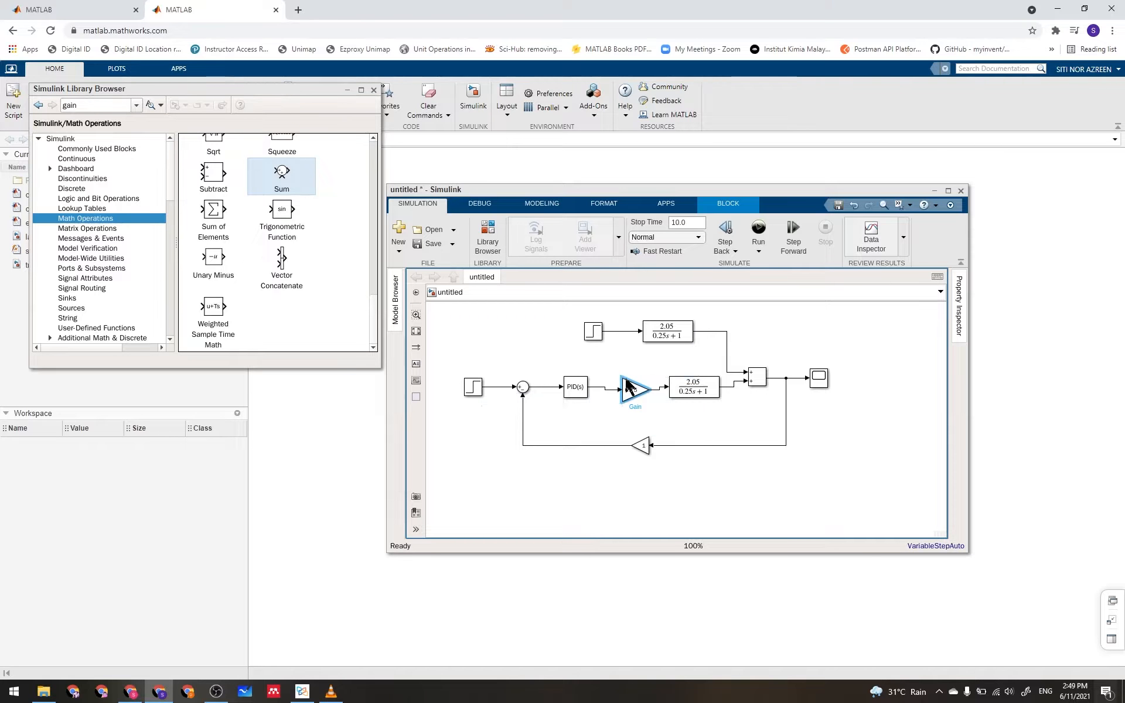
pyautogui.moveTo(627, 381); pyautogui.dragTo(628, 384)
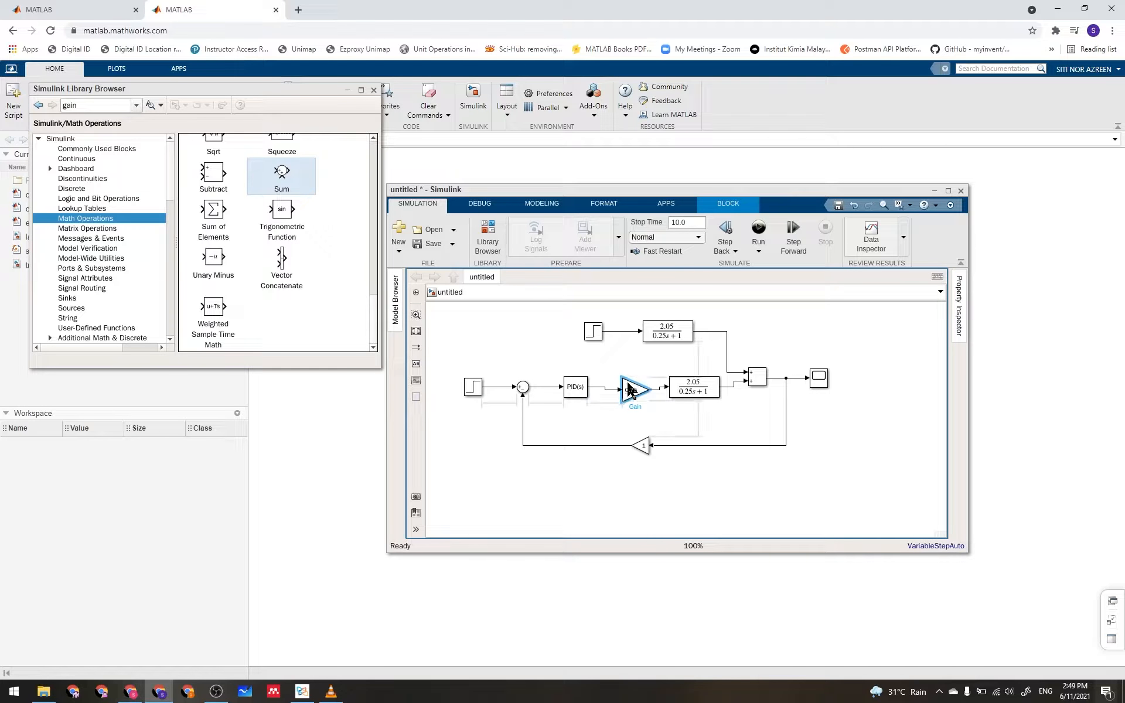
pyautogui.click(721, 420)
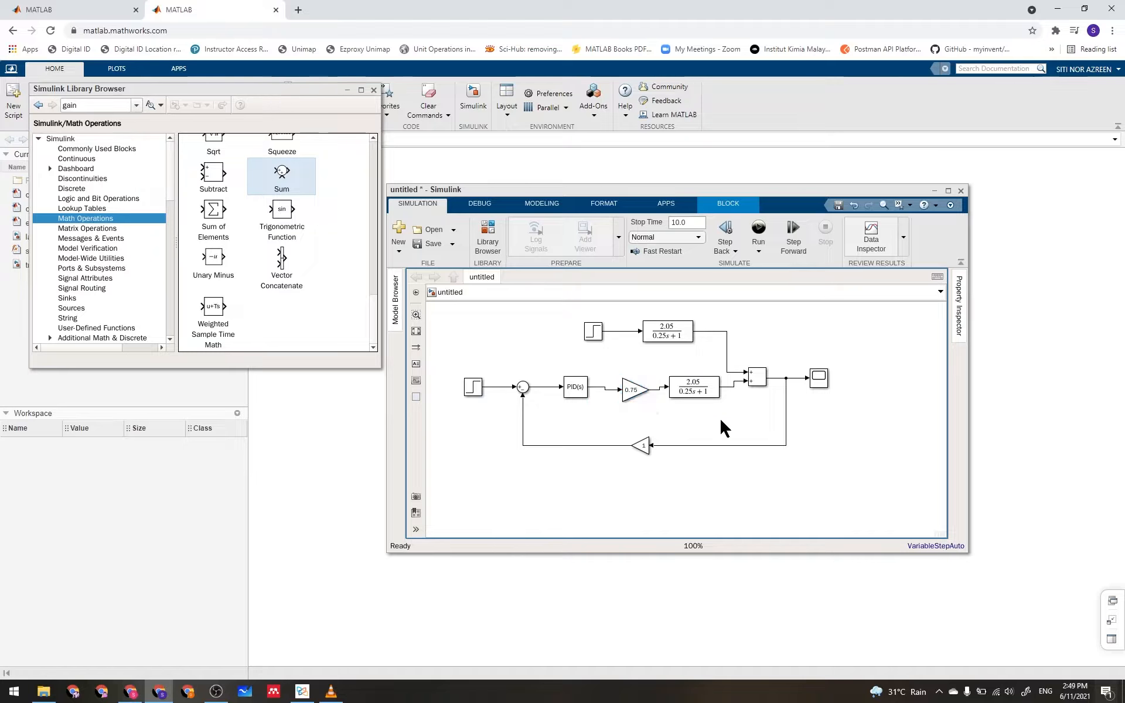
pyautogui.click(633, 395)
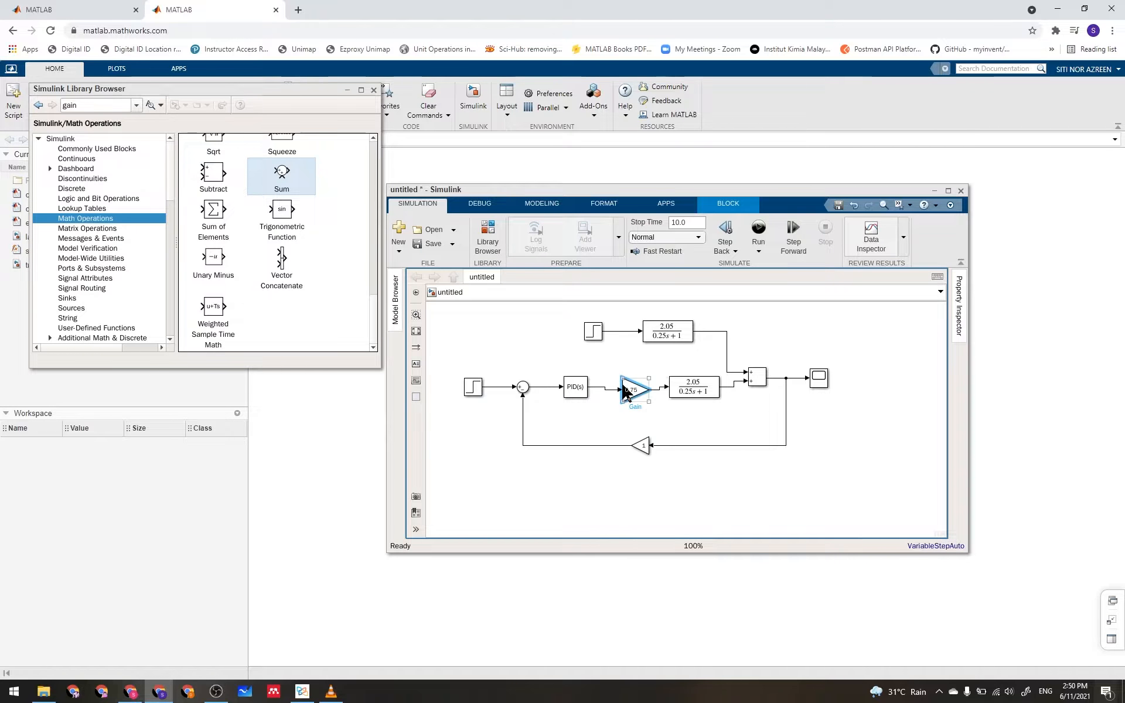
pyautogui.click(730, 417)
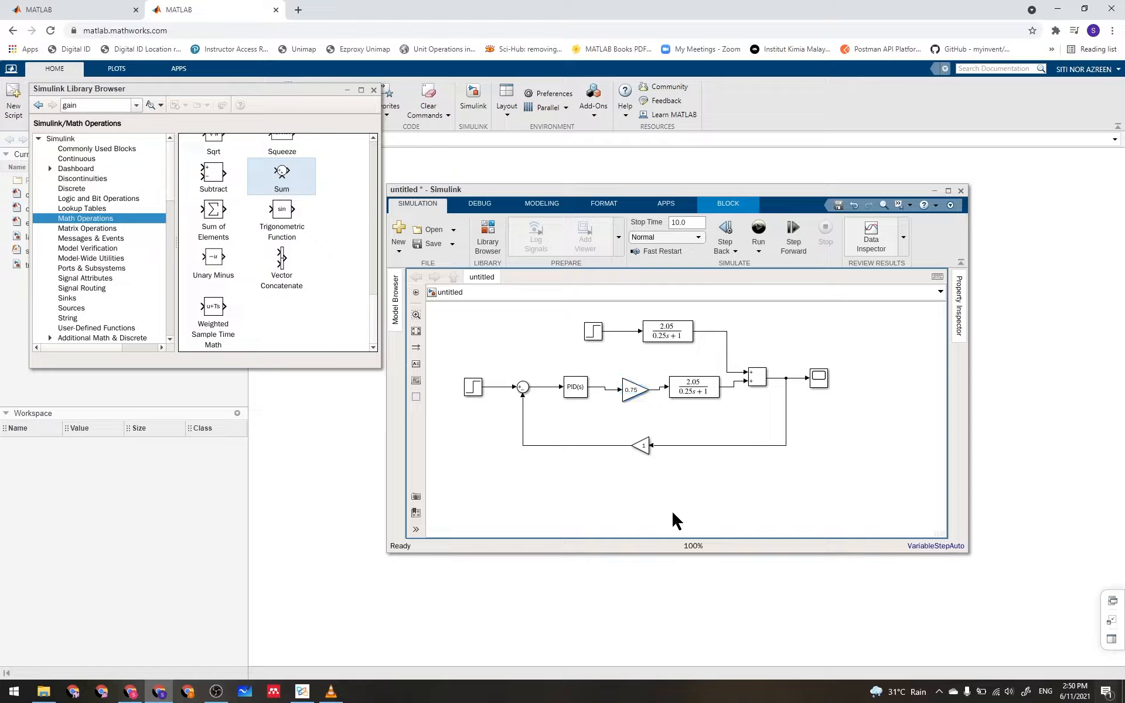
# Look up Km in the PDF manual and set the feedback-path Gain block's gain to 1.5.
pyautogui.click(643, 447)
pyautogui.doubleClick(643, 447)
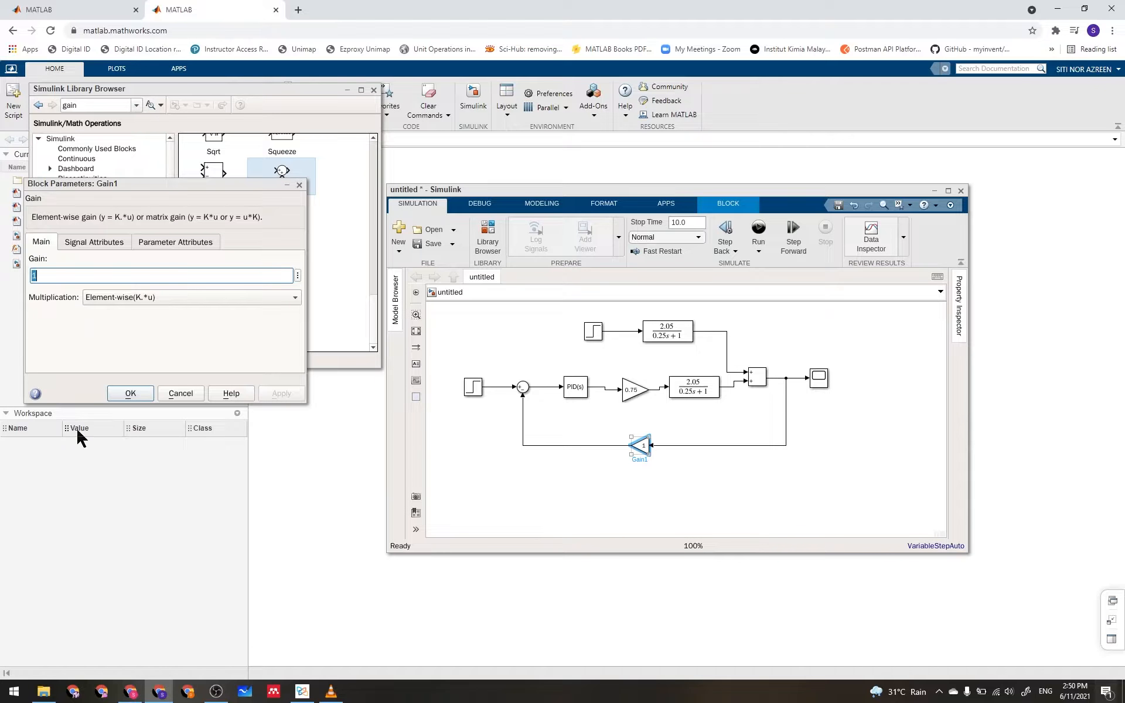
pyautogui.click(302, 692)
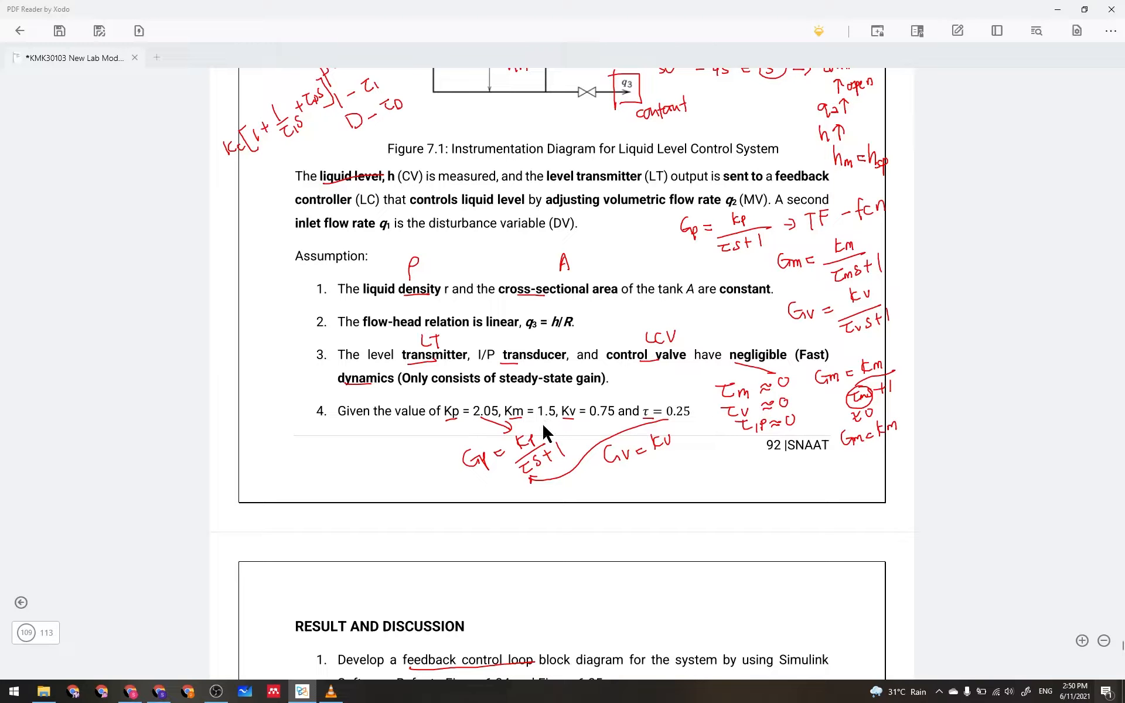
pyautogui.click(306, 695)
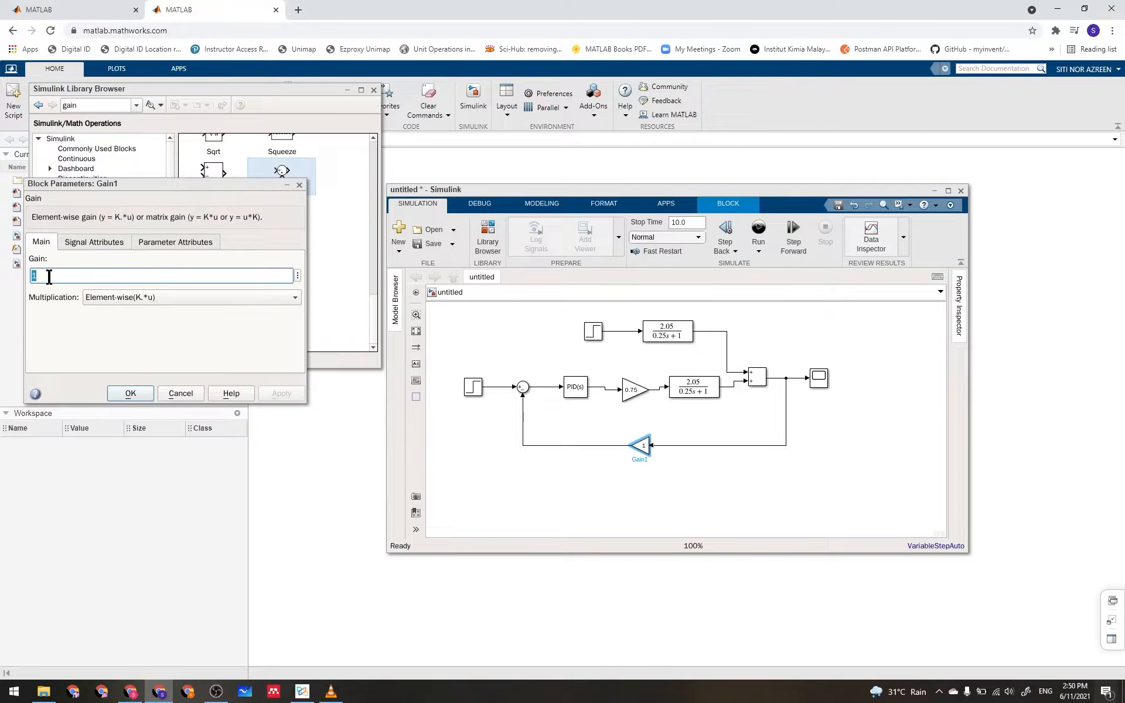
pyautogui.write('.5')
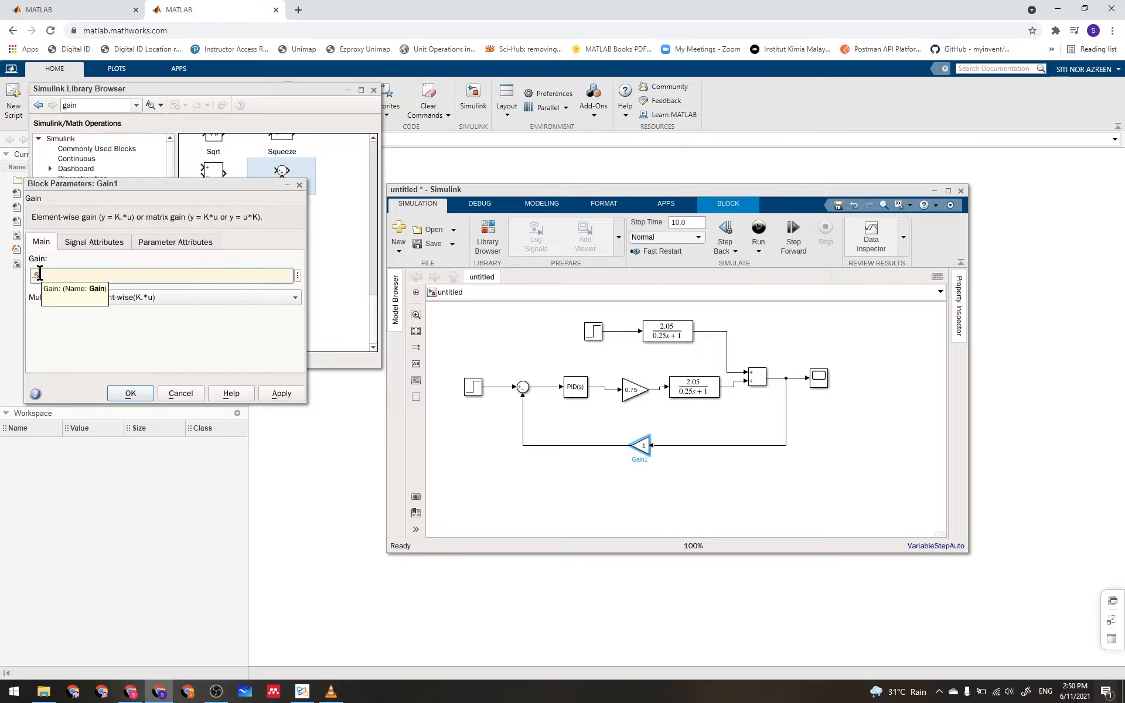
pyautogui.write('1')
pyautogui.click(137, 395)
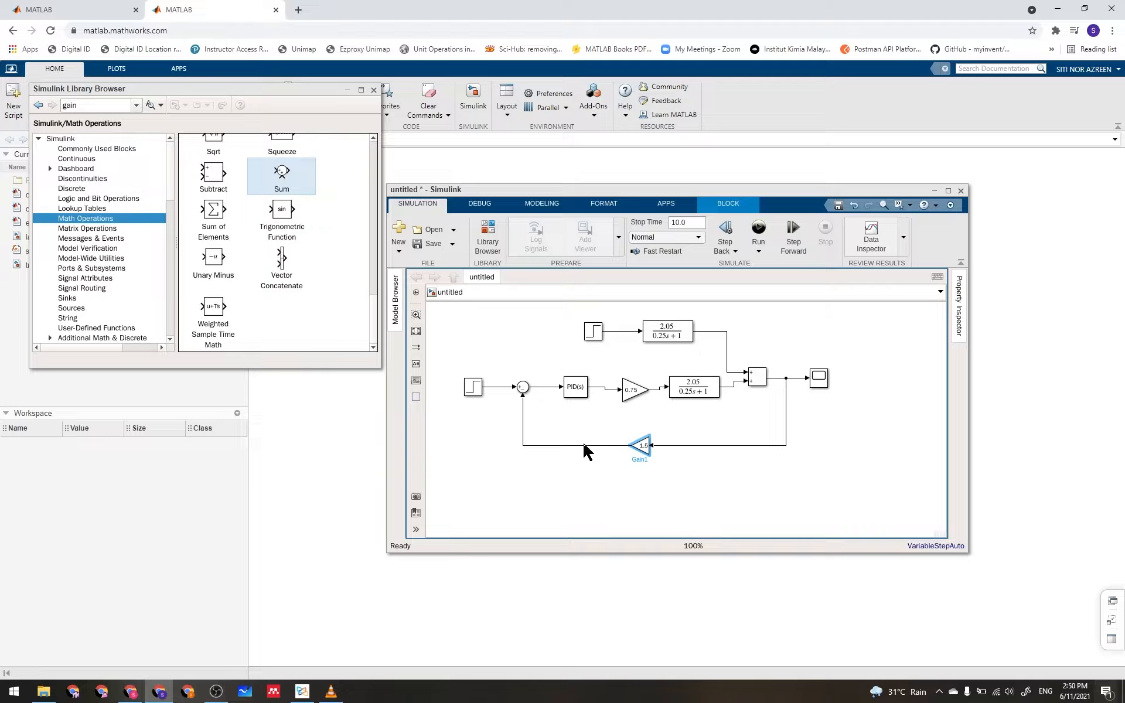
# Minimize the Simulink Library Browser and return to the untitled model.
pyautogui.click(374, 91)
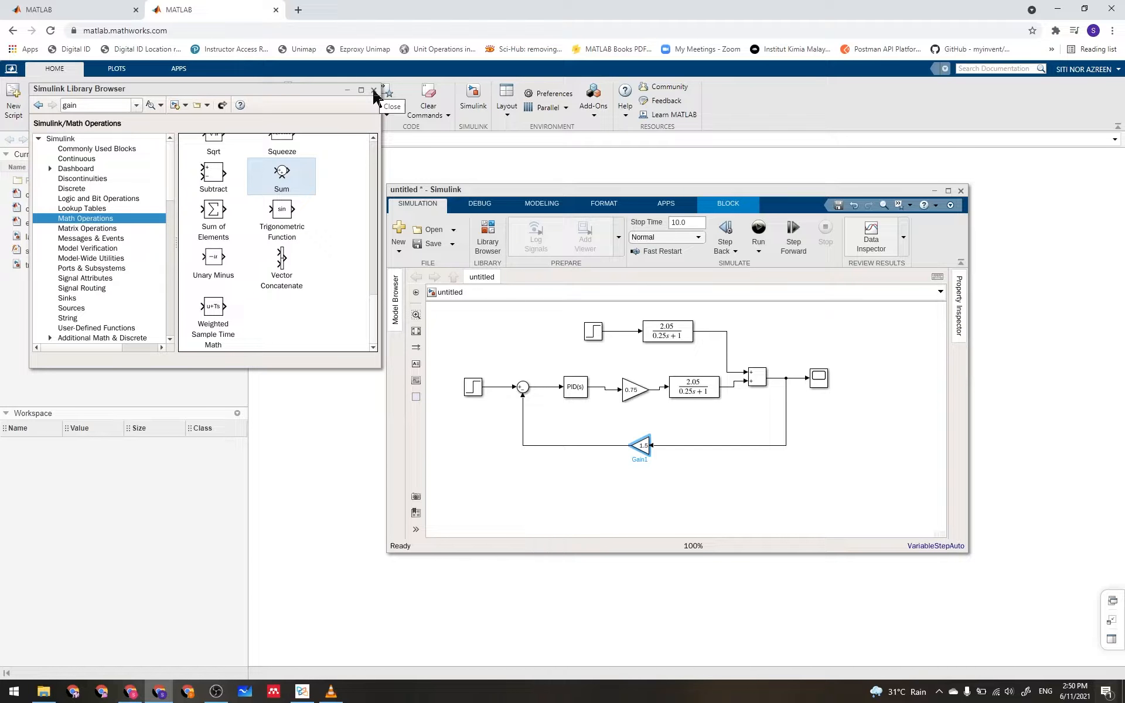
pyautogui.click(346, 90)
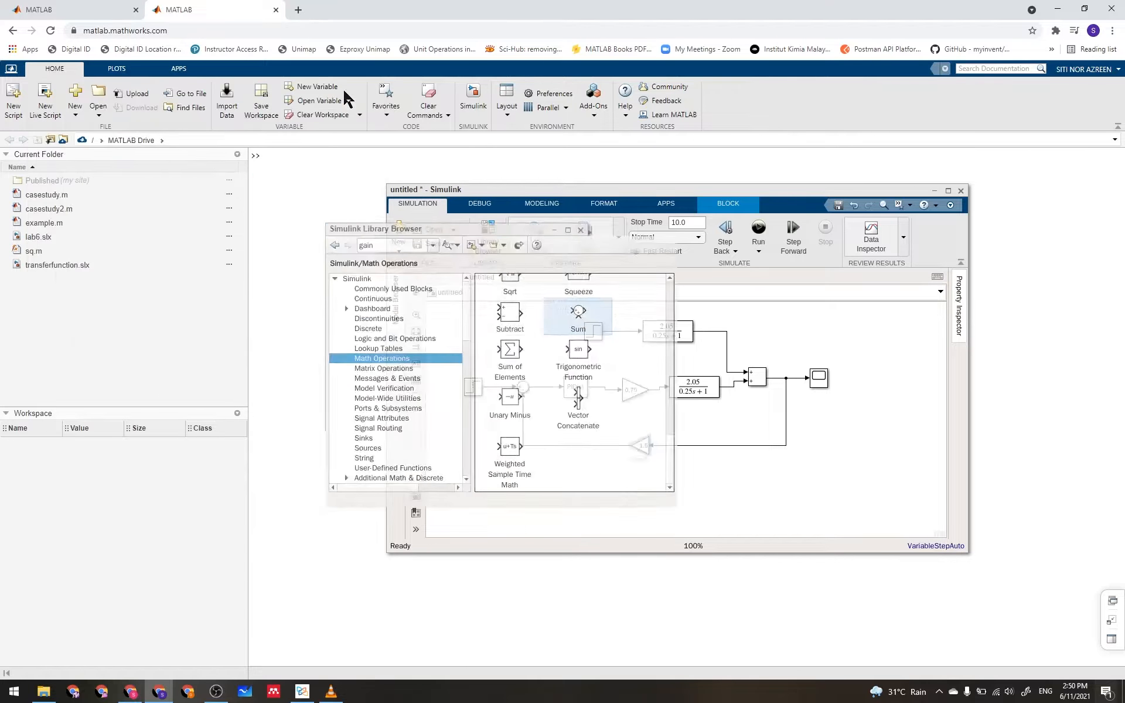
pyautogui.click(525, 522)
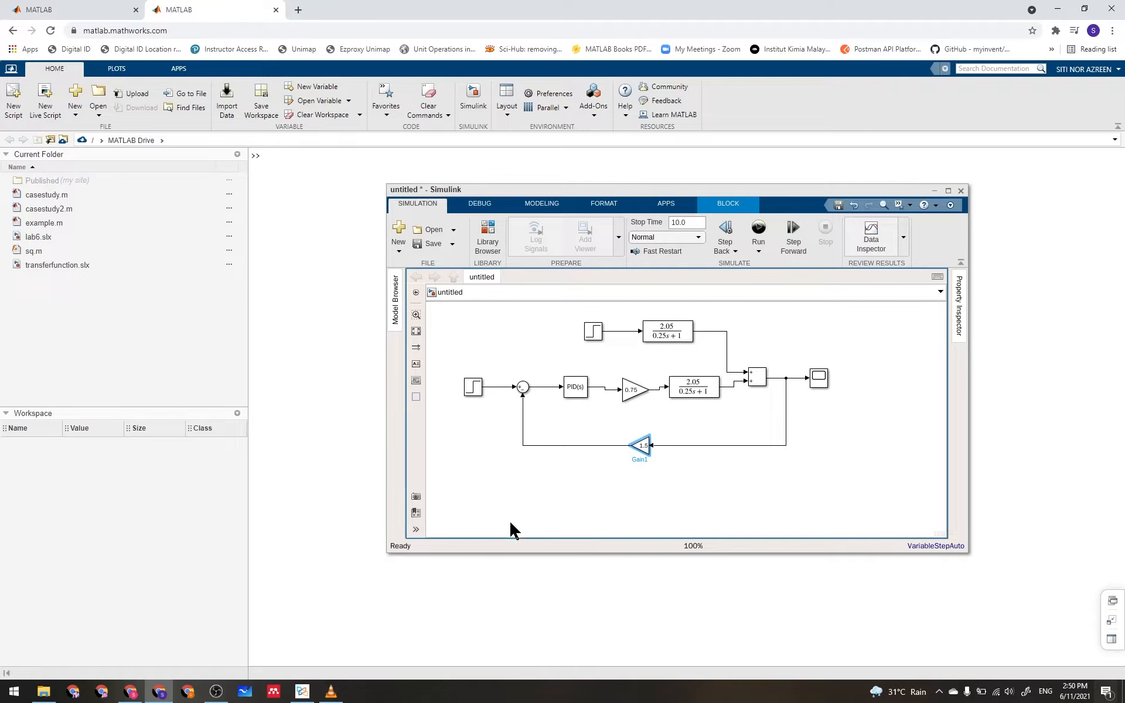
# In the PDF manual's Result and Discussion, tick off task 1 and mark Kc, τI, τd, P, I, D and Simulink in task 2.
pyautogui.click(301, 695)
pyautogui.scroll(-2, 385, 483)
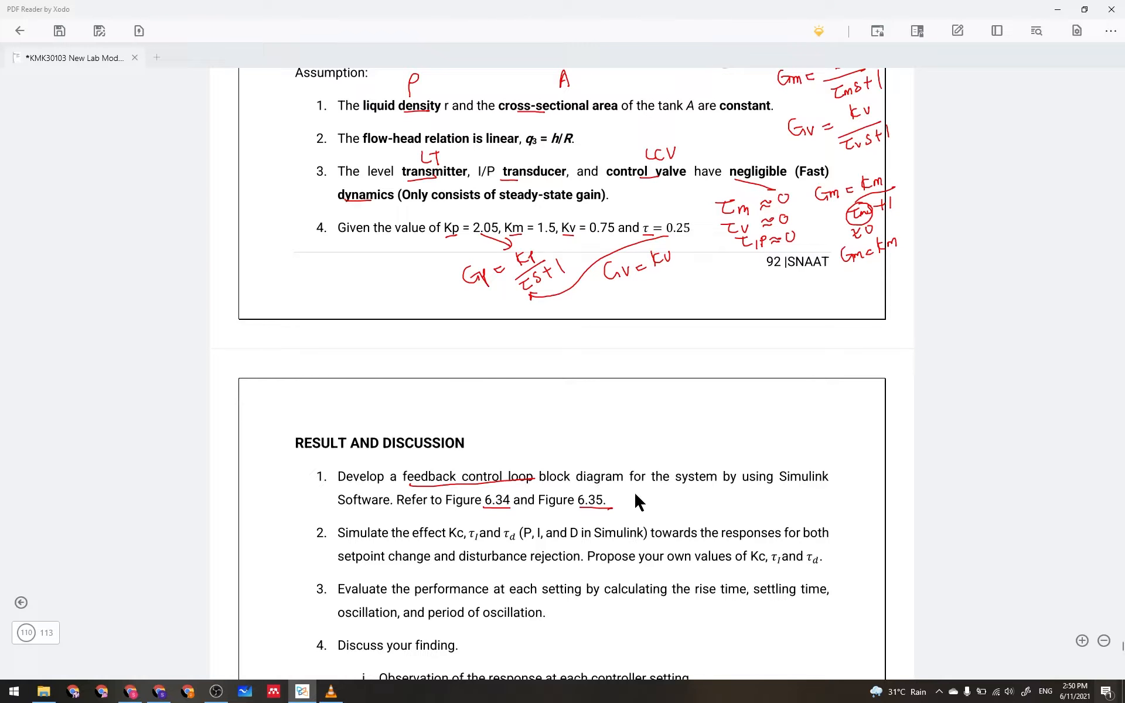
pyautogui.moveTo(628, 492); pyautogui.dragTo(636, 502)
pyautogui.moveTo(449, 541); pyautogui.dragTo(515, 541)
pyautogui.moveTo(595, 541); pyautogui.dragTo(627, 543)
pyautogui.moveTo(531, 525)
pyautogui.mouseDown()
pyautogui.moveTo(534, 542)
pyautogui.moveTo(544, 526)
pyautogui.moveTo(575, 541)
pyautogui.moveTo(584, 527)
pyautogui.mouseUp()
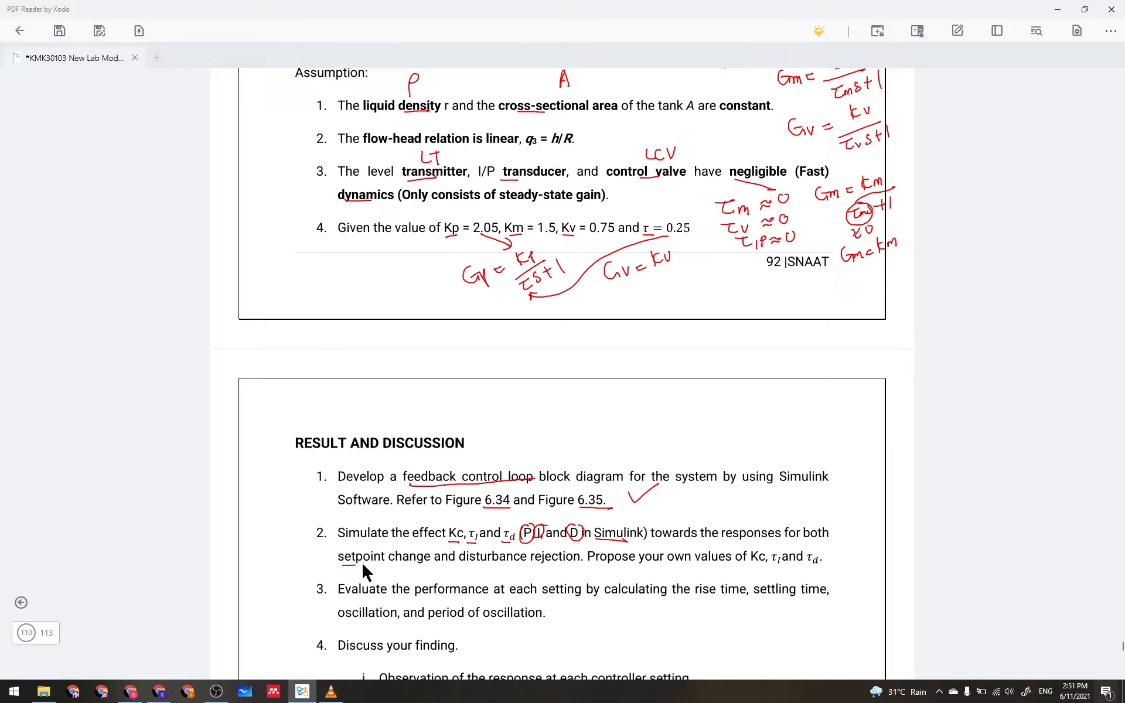
# Underline the setpoint and disturbance rejection responses in task 2 and number them 1 and 2.
pyautogui.moveTo(362, 565); pyautogui.dragTo(385, 564)
pyautogui.moveTo(383, 541)
pyautogui.mouseDown()
pyautogui.moveTo(383, 550)
pyautogui.moveTo(385, 537)
pyautogui.mouseUp()
pyautogui.moveTo(507, 548); pyautogui.dragTo(521, 544)
# Erase the pen marks around the blocks of Figure 6.35, and mark the Kc and τI to propose in task 2.
pyautogui.scroll(20, 572, 328)
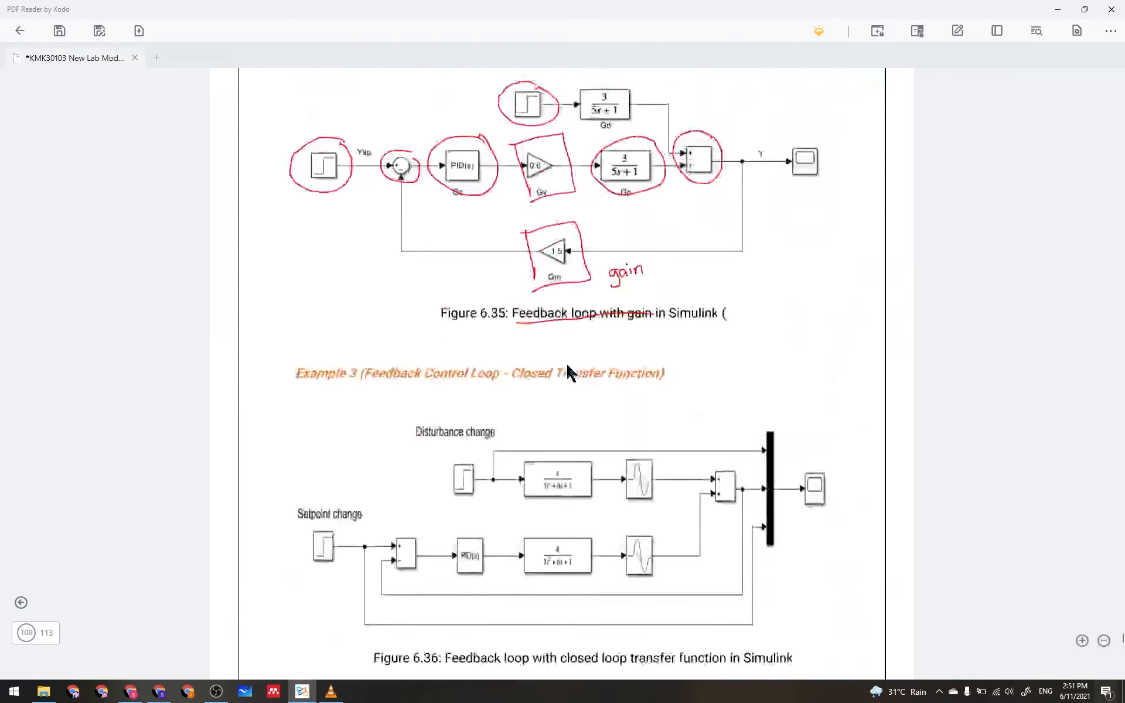
pyautogui.scroll(4, 568, 368)
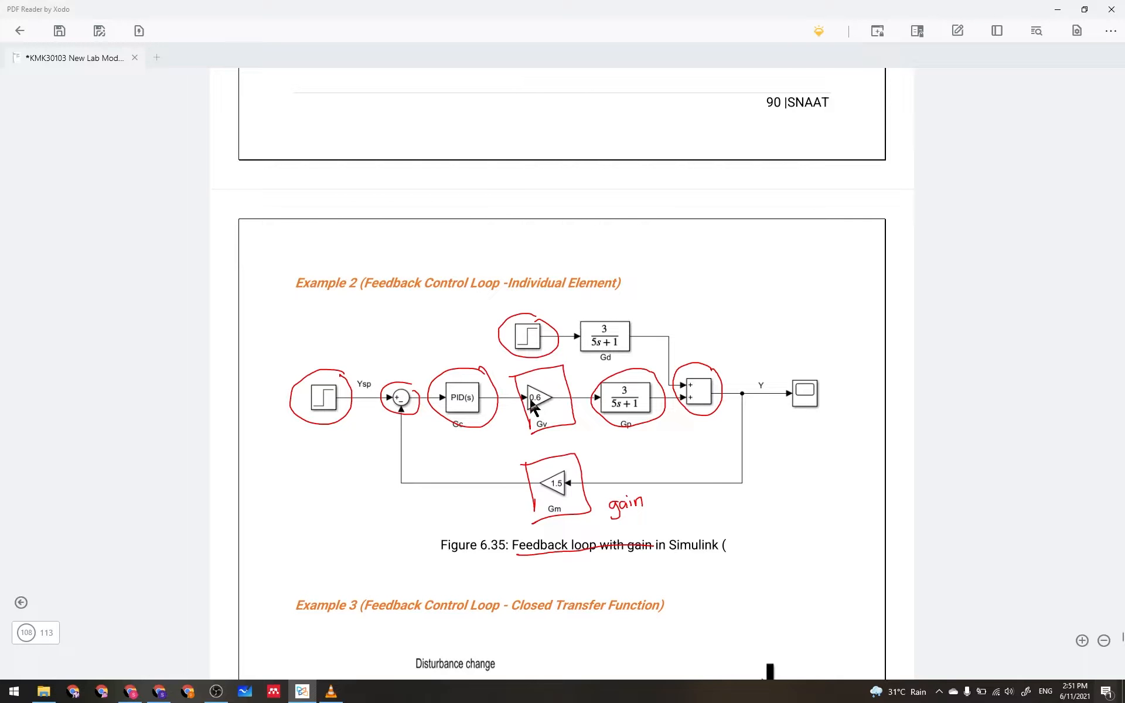
pyautogui.moveTo(551, 354)
pyautogui.mouseDown()
pyautogui.moveTo(514, 355)
pyautogui.moveTo(576, 338)
pyautogui.mouseUp()
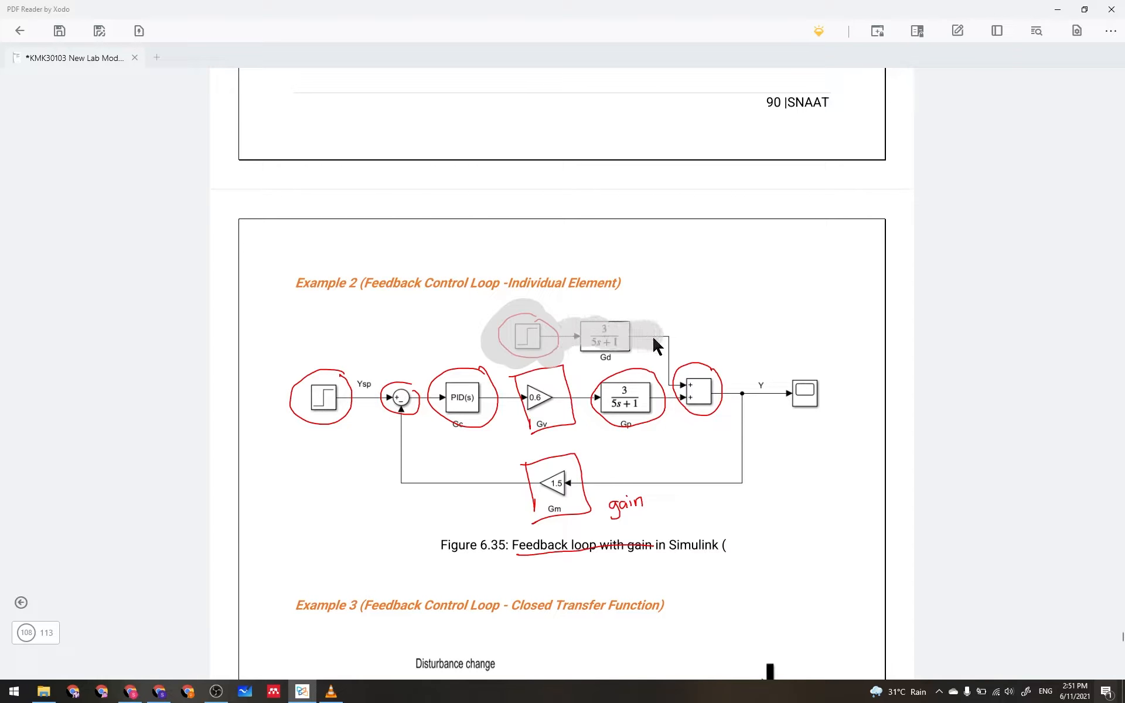
pyautogui.moveTo(652, 335)
pyautogui.mouseDown()
pyautogui.moveTo(697, 381)
pyautogui.moveTo(720, 374)
pyautogui.moveTo(551, 420)
pyautogui.moveTo(560, 425)
pyautogui.moveTo(459, 368)
pyautogui.moveTo(323, 369)
pyautogui.moveTo(329, 417)
pyautogui.moveTo(409, 420)
pyautogui.moveTo(495, 470)
pyautogui.moveTo(599, 507)
pyautogui.moveTo(621, 495)
pyautogui.mouseUp()
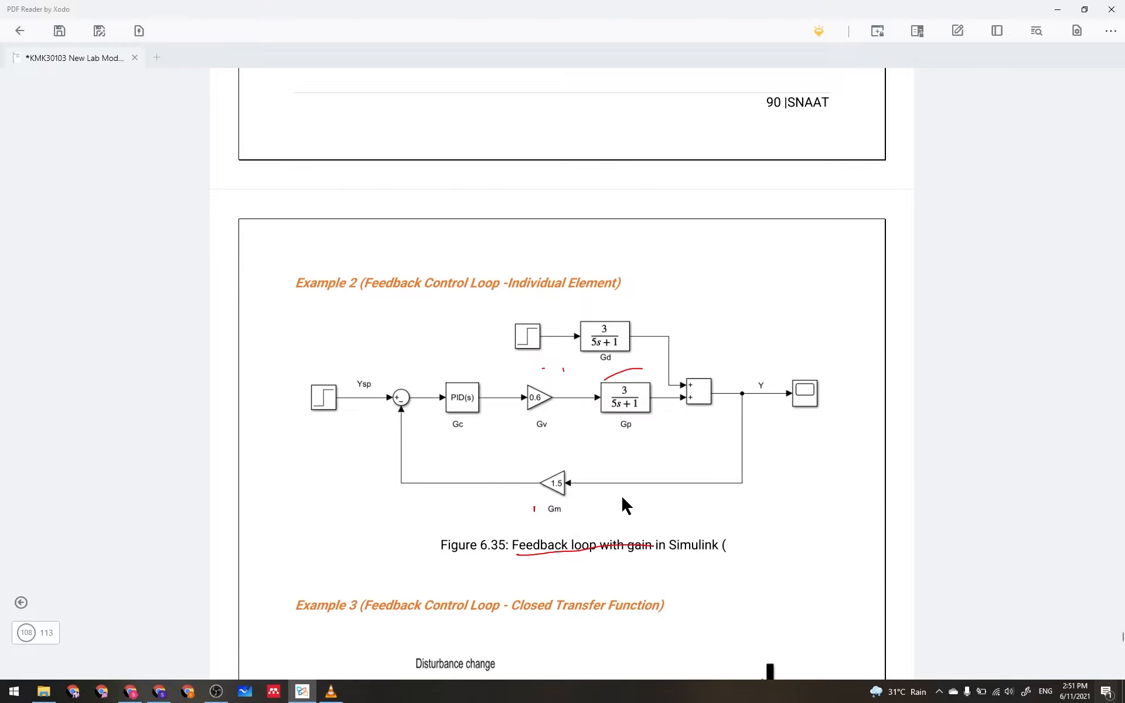
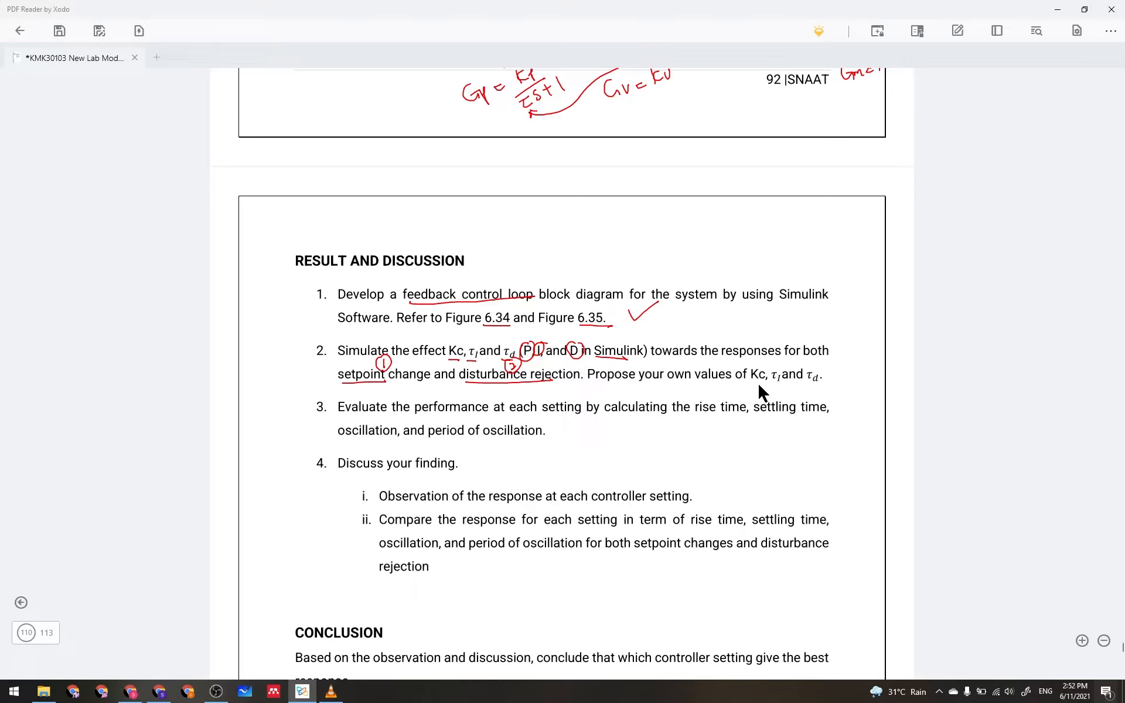
pyautogui.moveTo(757, 382)
pyautogui.mouseDown()
pyautogui.moveTo(757, 396)
pyautogui.moveTo(778, 393)
pyautogui.mouseUp()
# Switch to MATLAB, open the PID Controller's block parameters, and arrange the dialog and model window side by side.
pyautogui.click(163, 695)
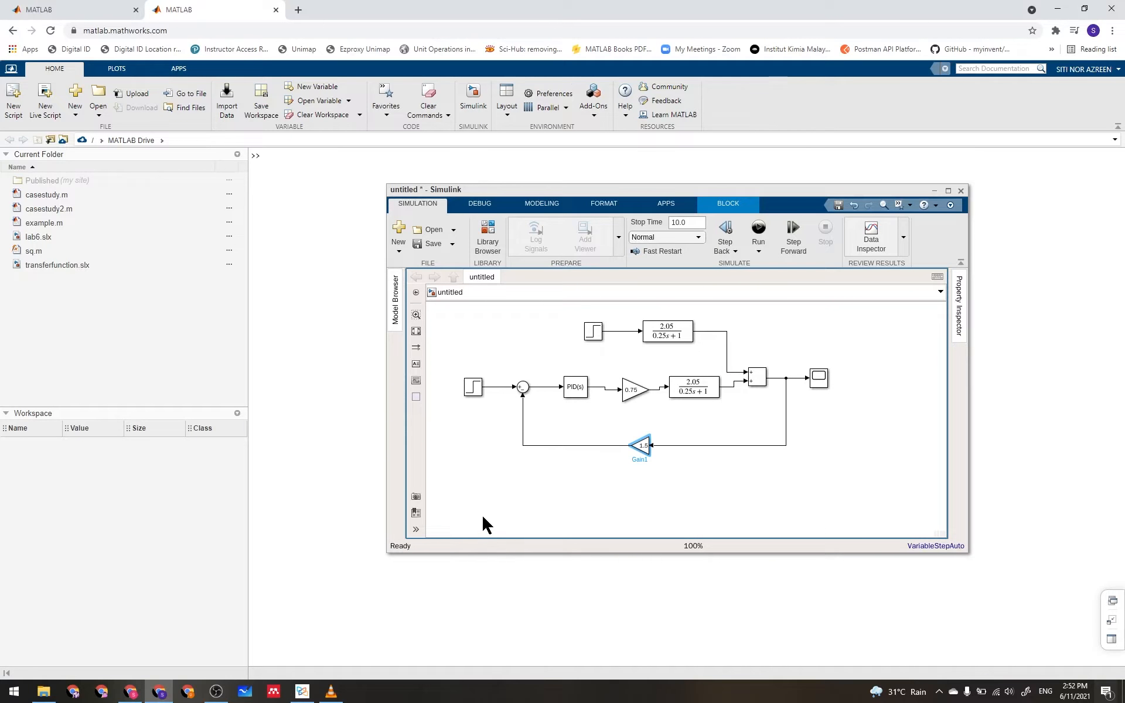
pyautogui.click(575, 390)
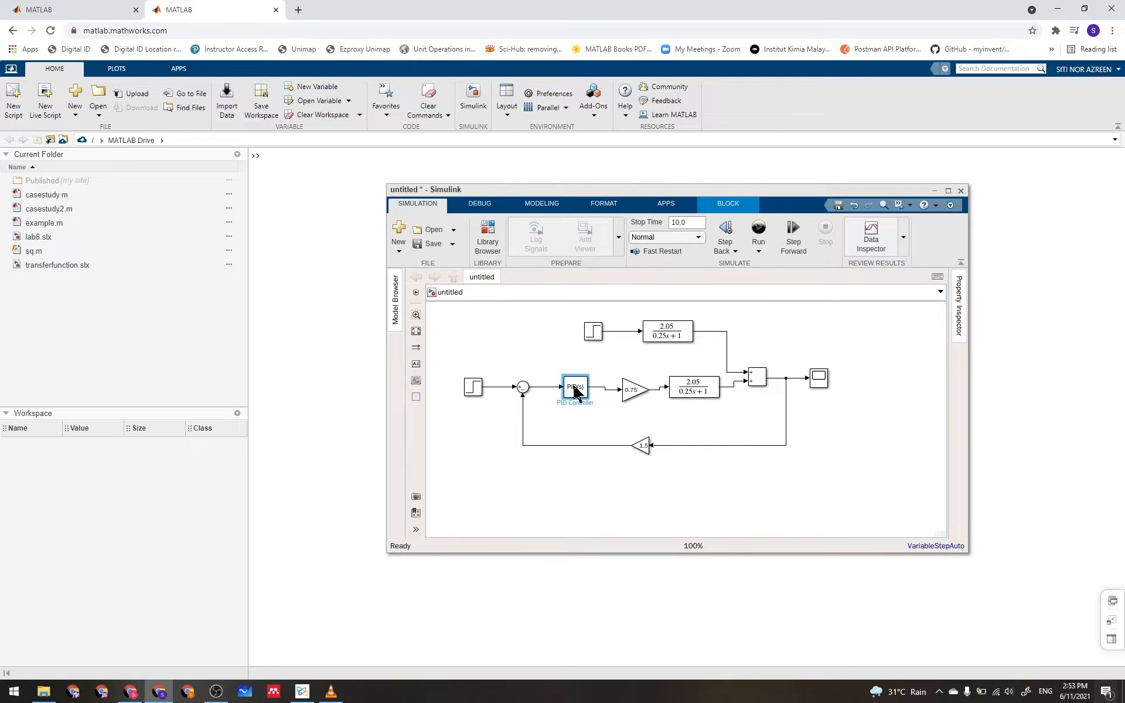
pyautogui.doubleClick(574, 388)
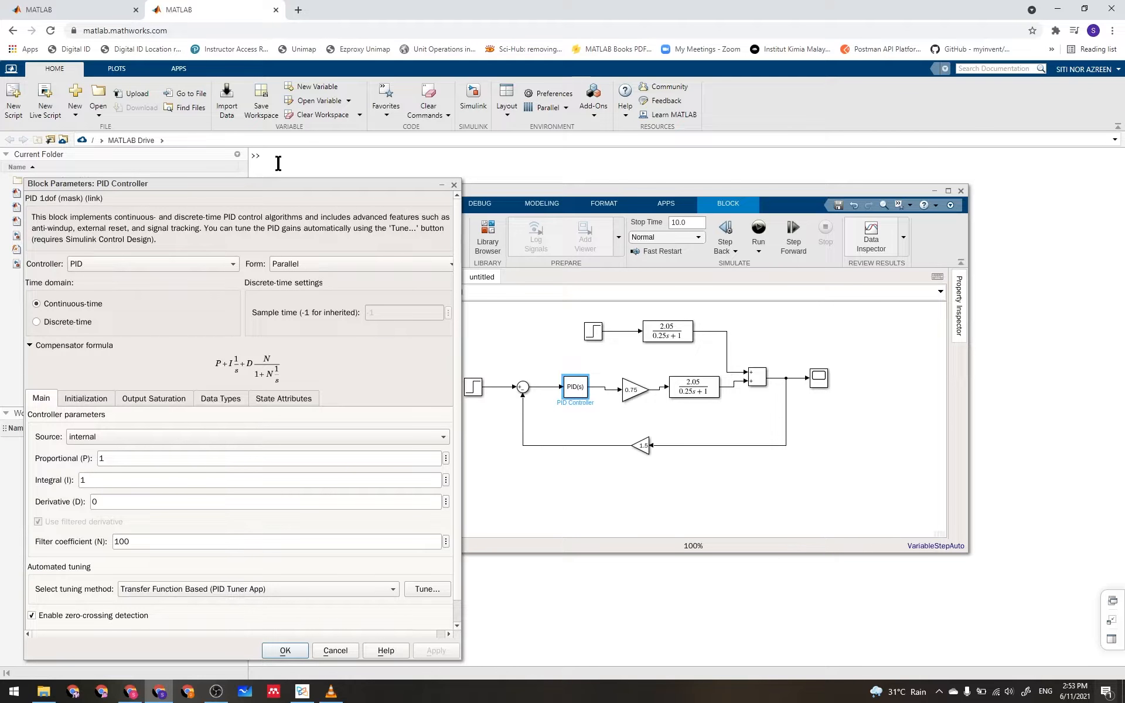
pyautogui.moveTo(272, 184); pyautogui.dragTo(359, 169)
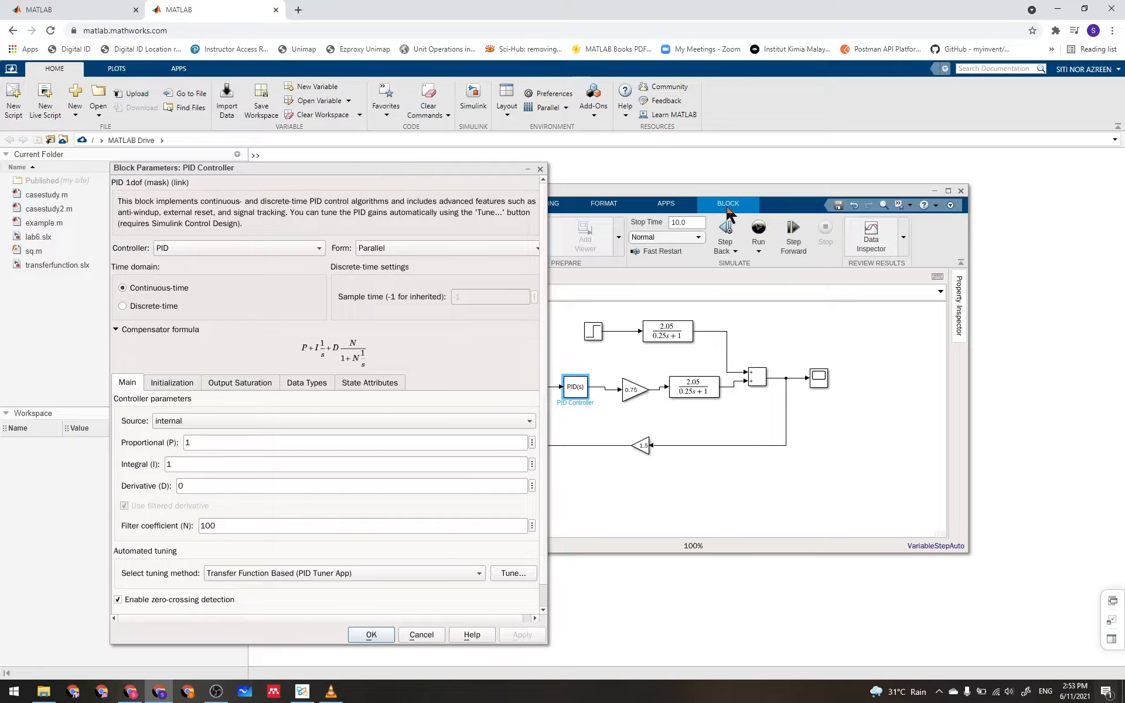
pyautogui.moveTo(653, 187); pyautogui.dragTo(819, 165)
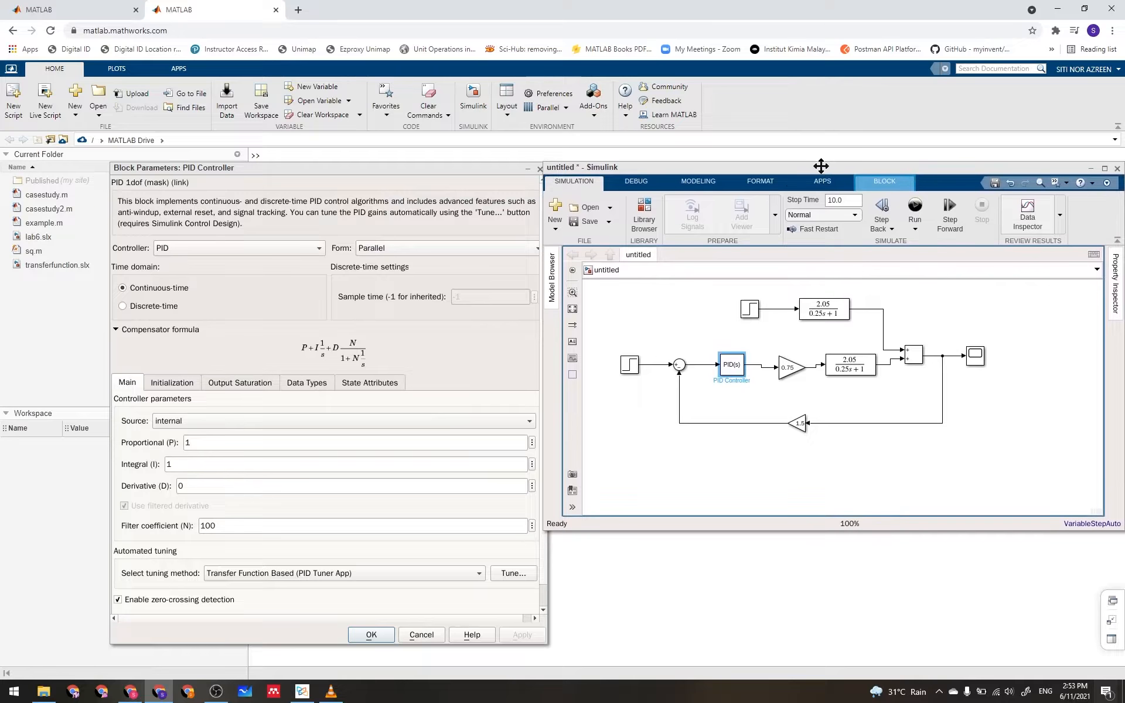
# Go through the Proportional, Integral and Derivative parameters in the PID Controller's block parameters.
pyautogui.moveTo(388, 169); pyautogui.dragTo(440, 159)
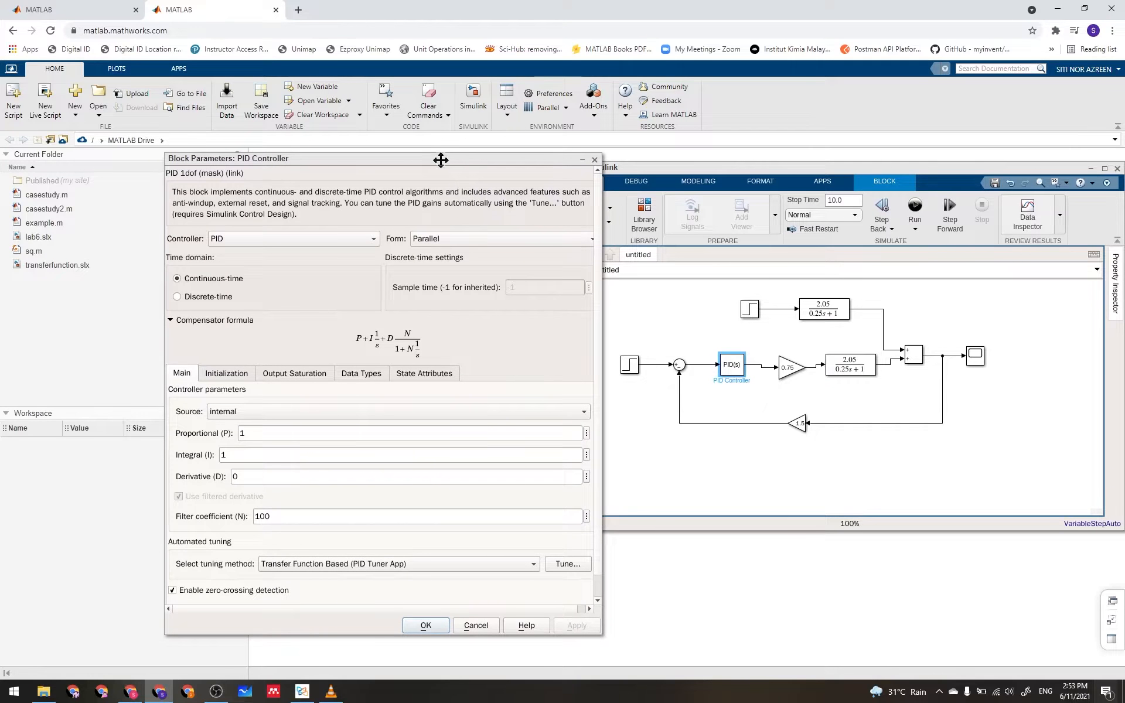
pyautogui.click(245, 435)
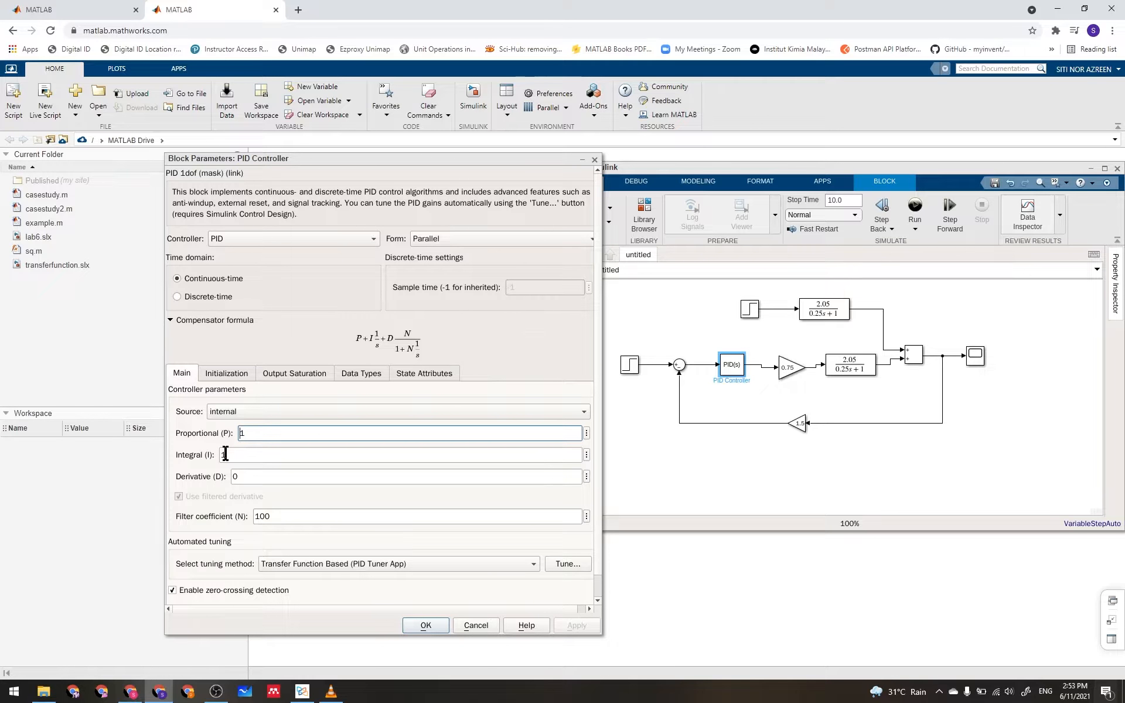
pyautogui.click(221, 455)
pyautogui.click(235, 478)
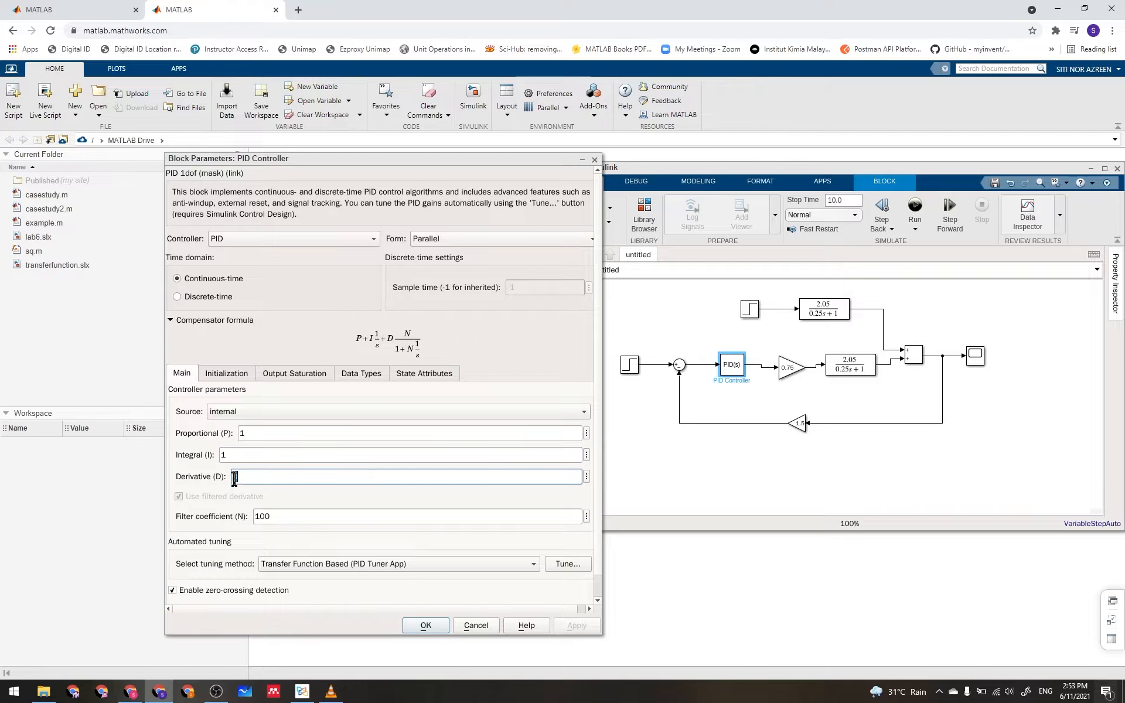
pyautogui.click(245, 435)
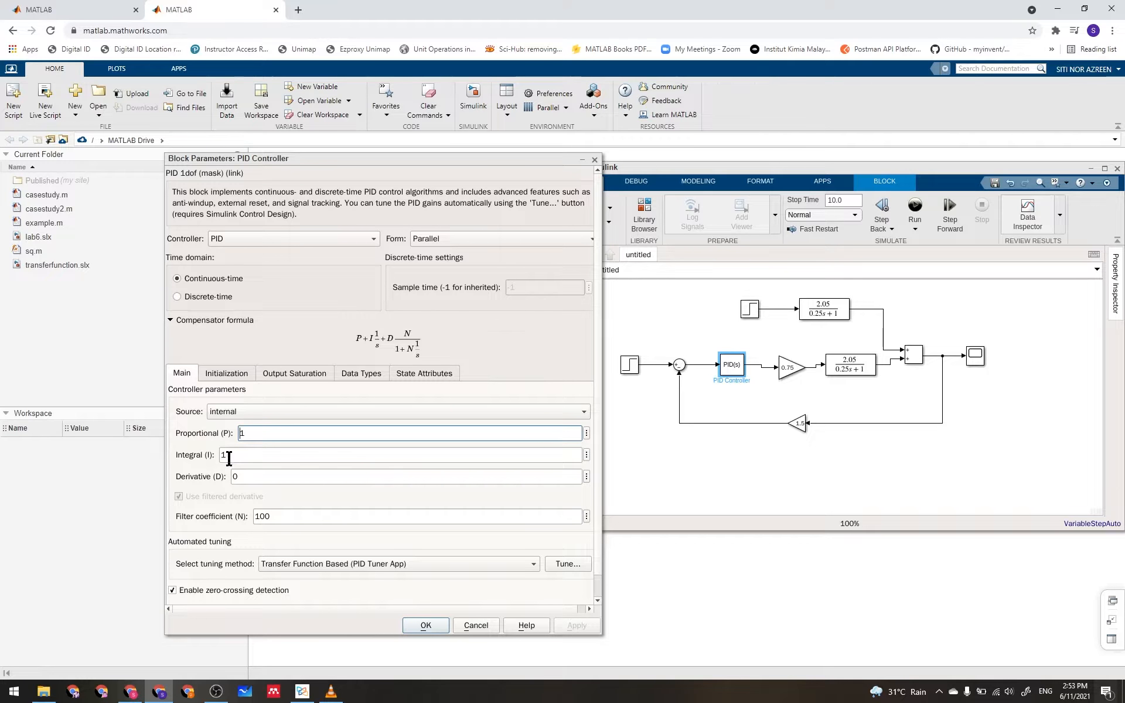
pyautogui.click(228, 456)
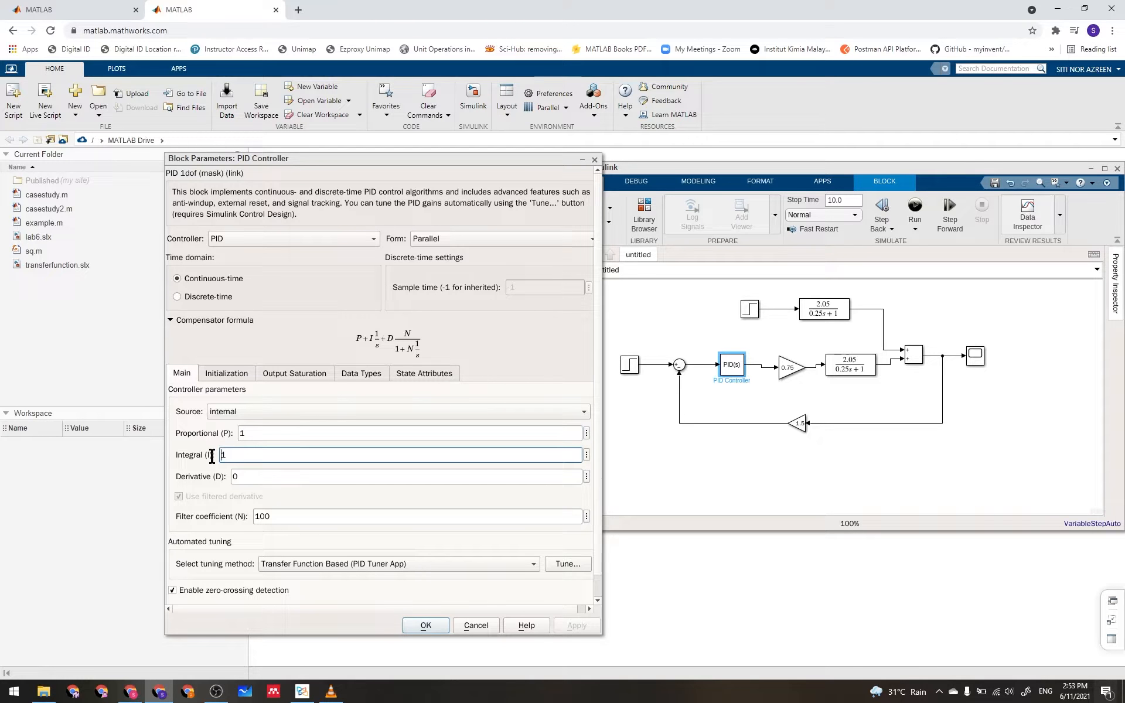
pyautogui.click(234, 479)
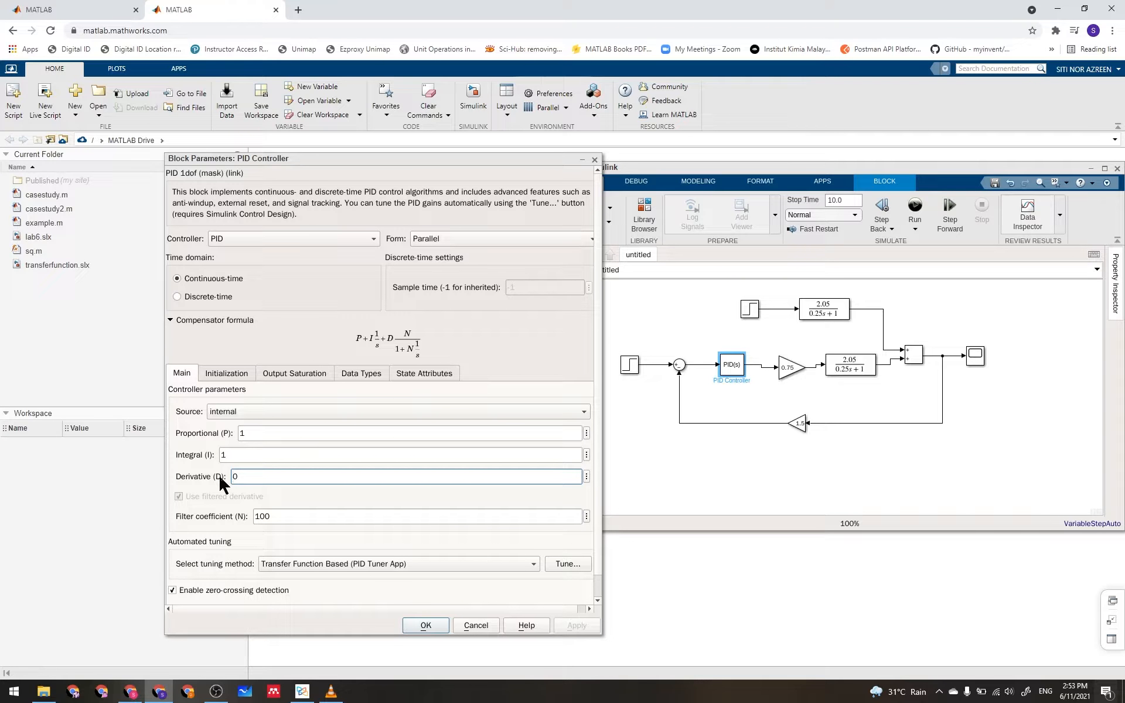
pyautogui.click(767, 469)
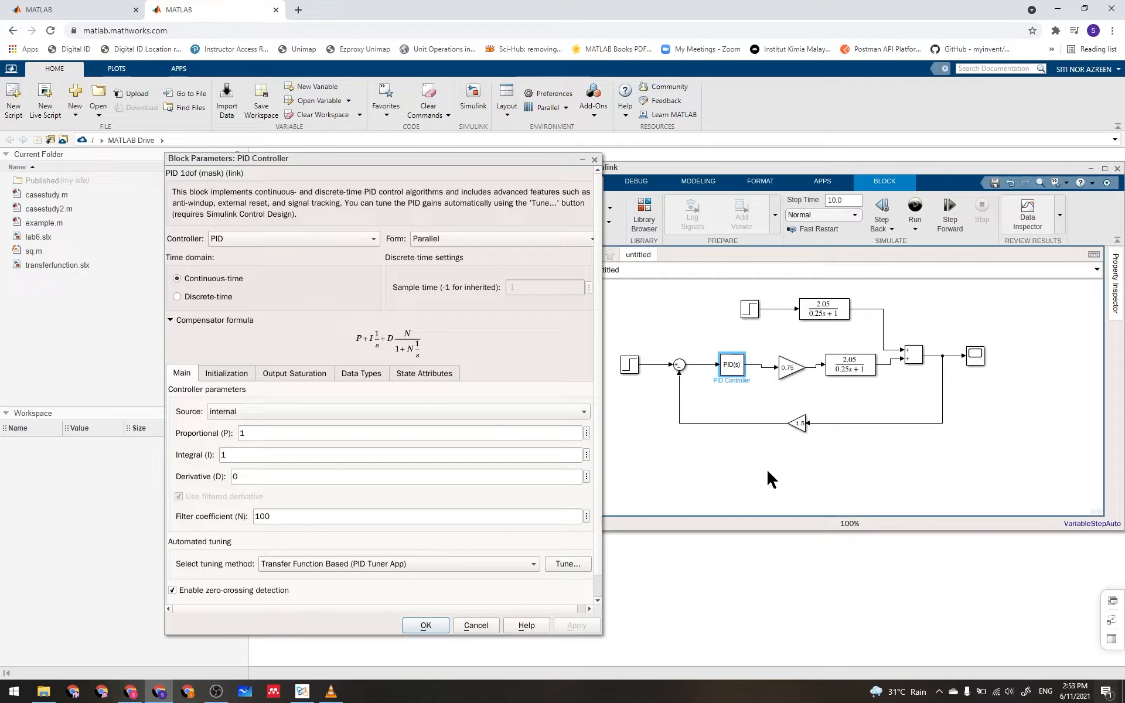
# Switch to the PDF manual, draw a line from Kc in task 2 to a handwritten 3, and circle the I and D marks.
pyautogui.click(302, 692)
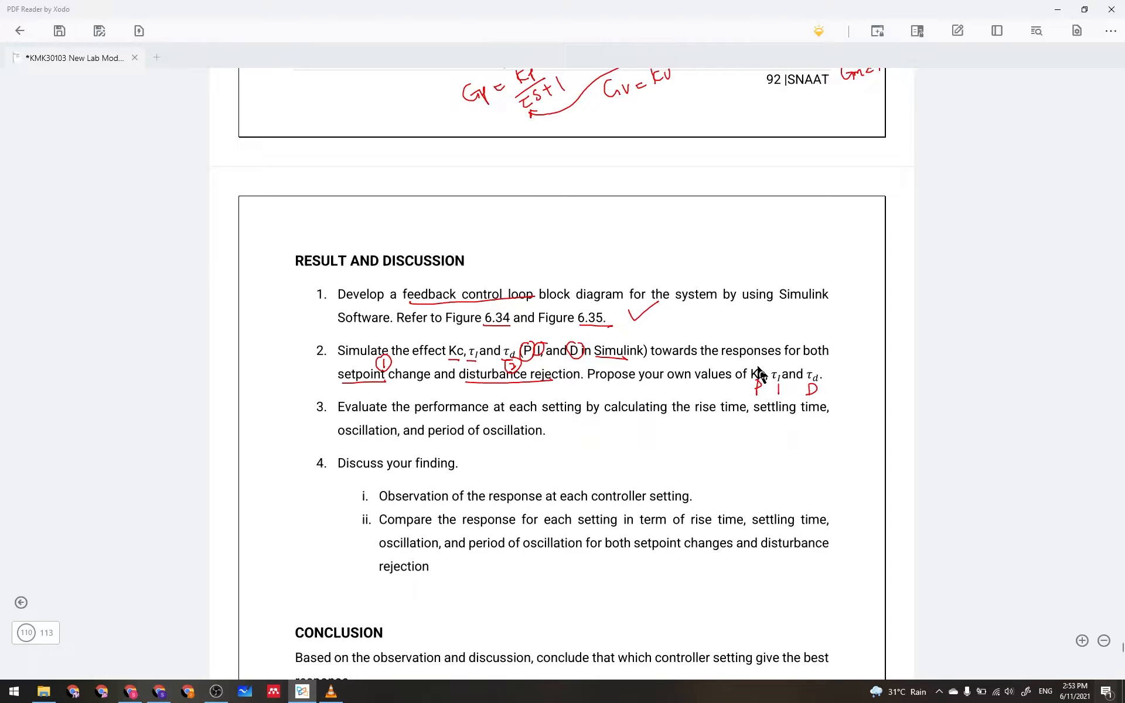
pyautogui.moveTo(759, 368); pyautogui.dragTo(775, 344)
pyautogui.moveTo(776, 327); pyautogui.dragTo(773, 333)
pyautogui.moveTo(786, 378); pyautogui.dragTo(791, 369)
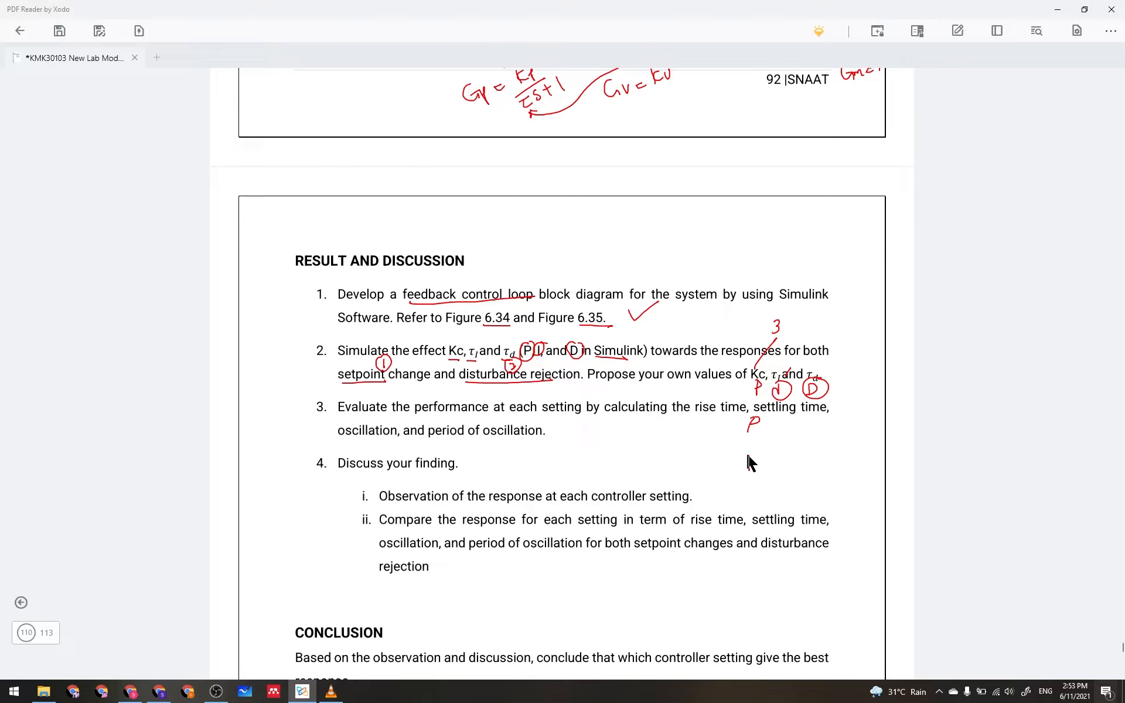
# Draw a tree beside tasks 3 and 4 branching P into 1, 5 and 7, each split into 1, 2 and 3.
pyautogui.moveTo(789, 439); pyautogui.dragTo(783, 463)
pyautogui.moveTo(792, 457); pyautogui.dragTo(801, 456)
pyautogui.moveTo(815, 428); pyautogui.dragTo(830, 433)
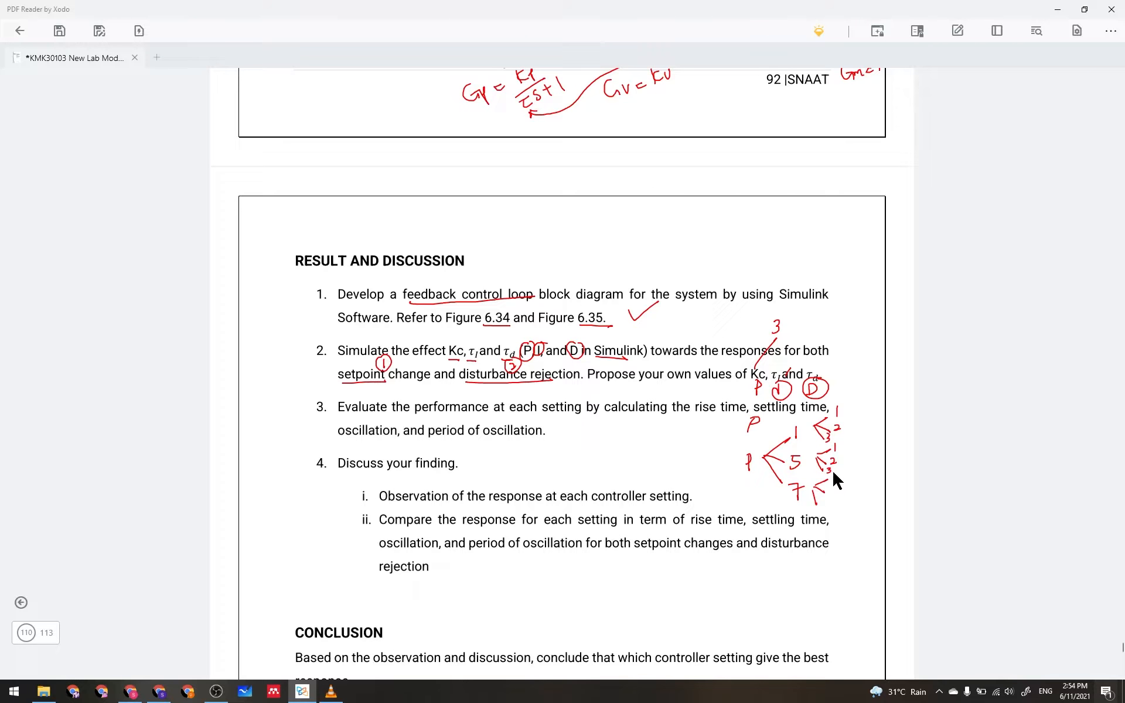
pyautogui.moveTo(834, 472); pyautogui.dragTo(832, 482)
pyautogui.moveTo(825, 504); pyautogui.dragTo(823, 509)
# Extend the tree's uppermost branches with the values 0.5, 1 and 1.5.
pyautogui.moveTo(848, 406); pyautogui.dragTo(860, 417)
pyautogui.moveTo(874, 384)
pyautogui.mouseDown()
pyautogui.moveTo(866, 409)
pyautogui.moveTo(884, 394)
pyautogui.moveTo(866, 424)
pyautogui.moveTo(884, 410)
pyautogui.moveTo(850, 435)
pyautogui.mouseUp()
pyautogui.click(870, 423)
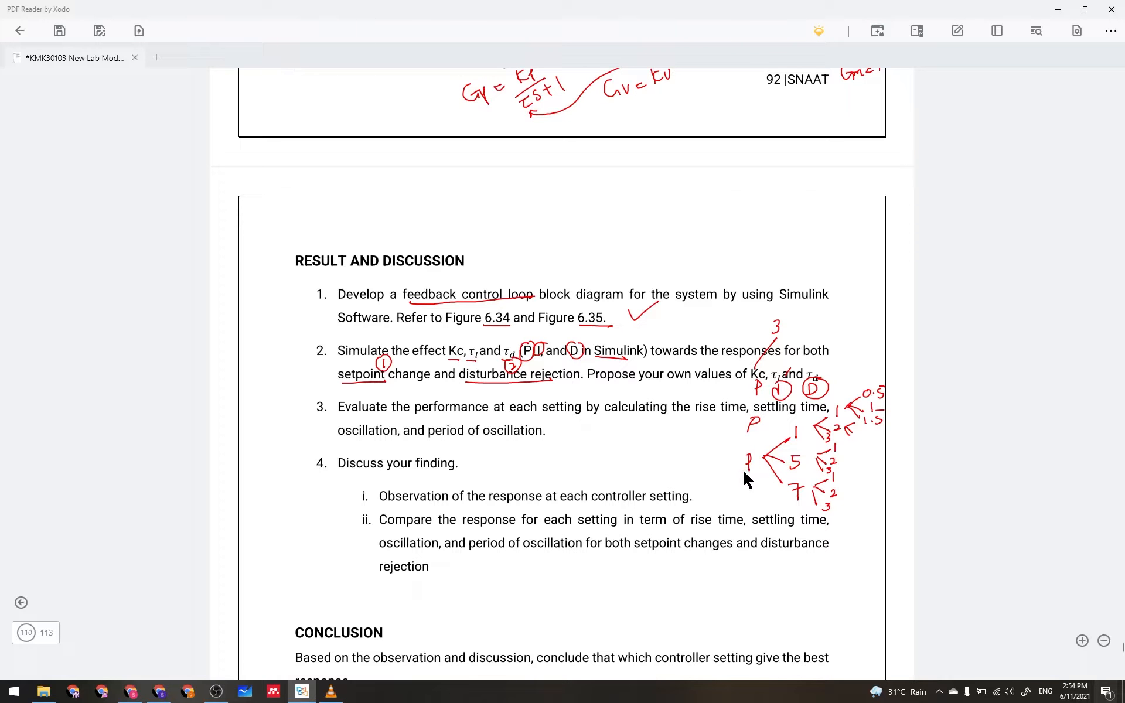
# Switch to MATLAB and set the PID Controller's Integral (I) parameter to 0.
pyautogui.click(159, 692)
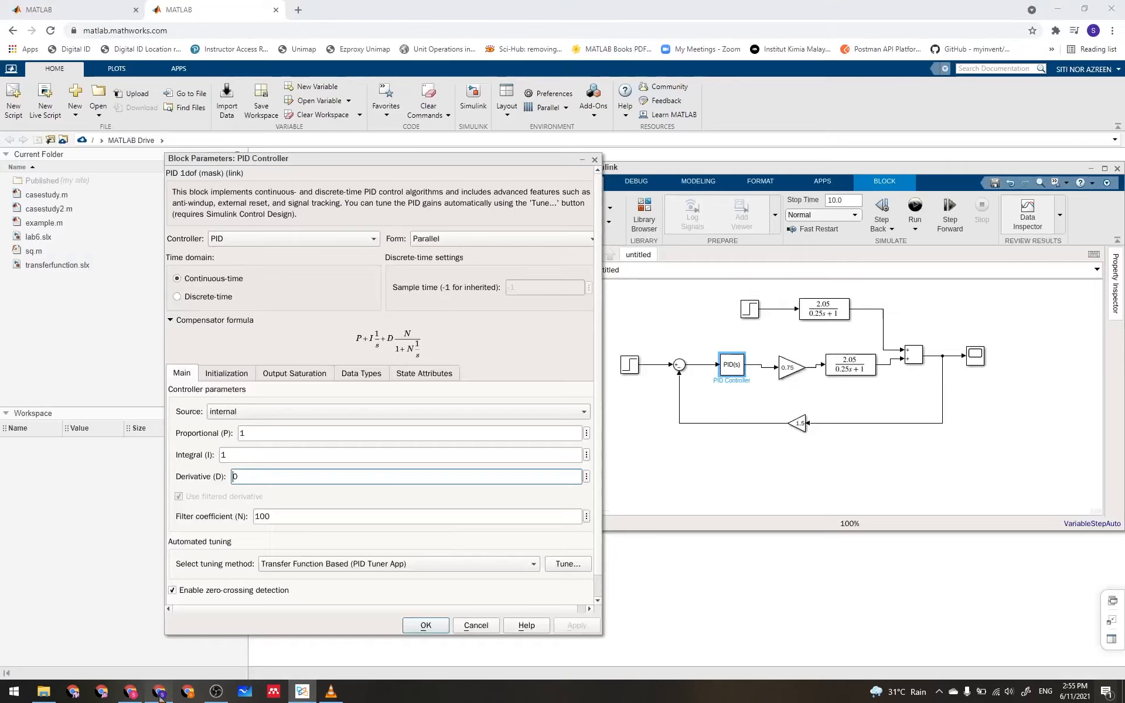
pyautogui.doubleClick(222, 455)
pyautogui.write('0')
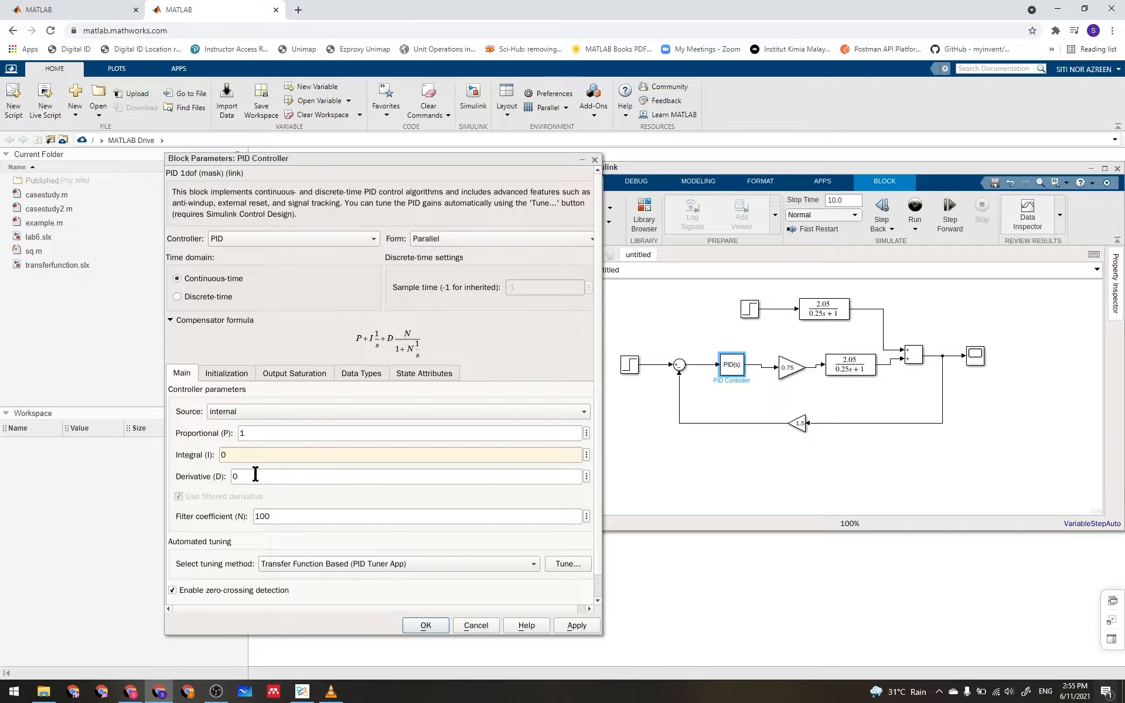
pyautogui.click(426, 625)
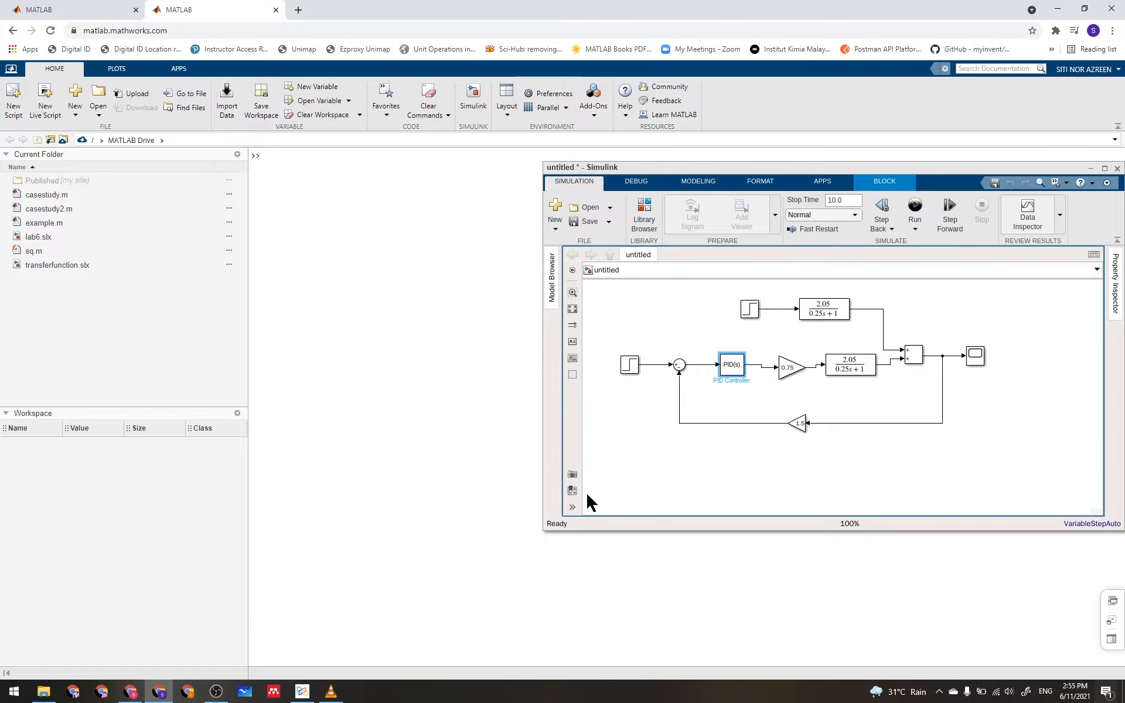
# Centre the model window and check the step time of the setpoint Step block feeding the summing junction.
pyautogui.moveTo(705, 167); pyautogui.dragTo(504, 168)
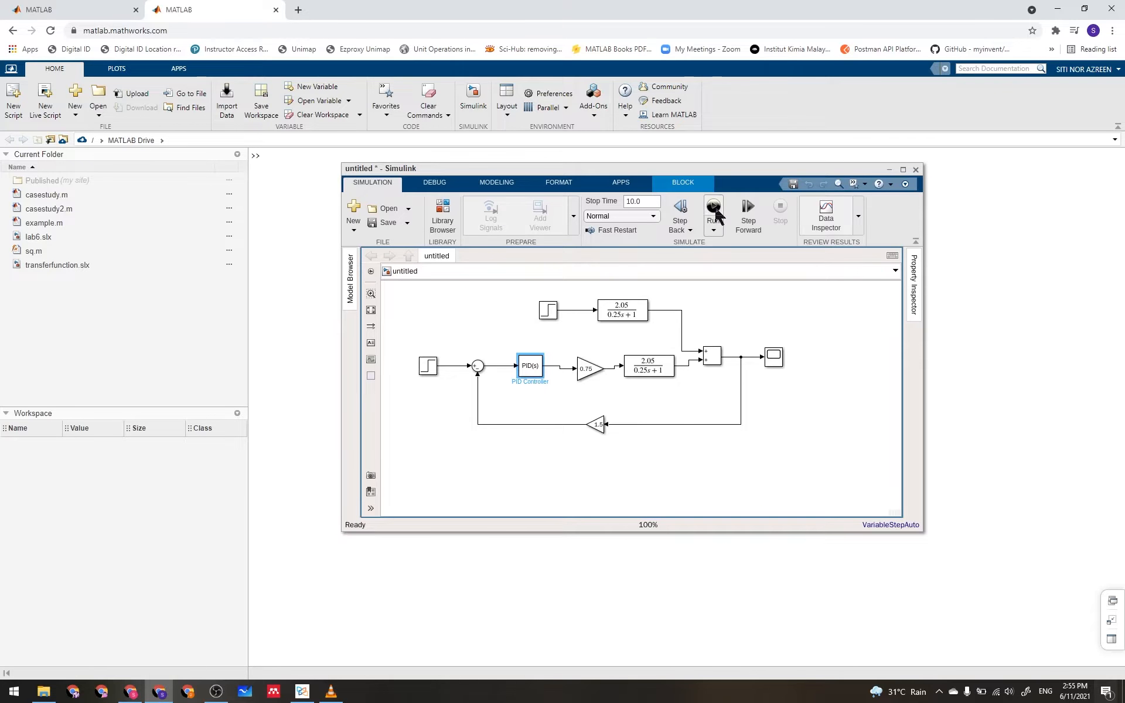
pyautogui.click(430, 372)
pyautogui.click(432, 373)
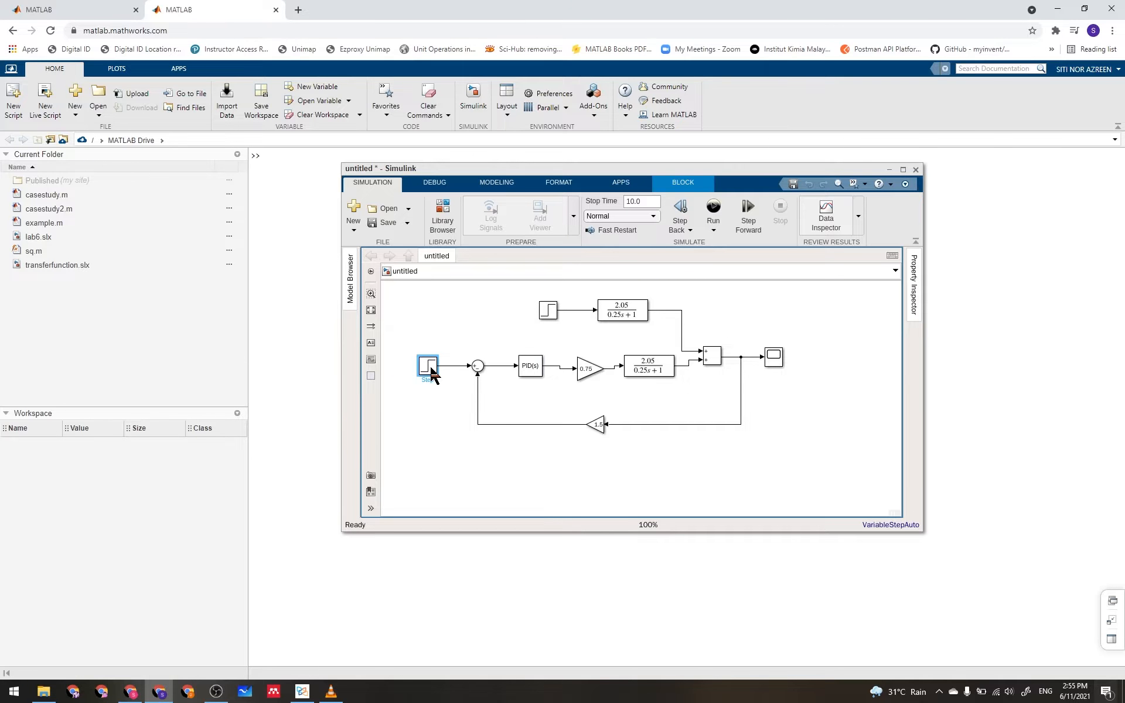
pyautogui.doubleClick(433, 372)
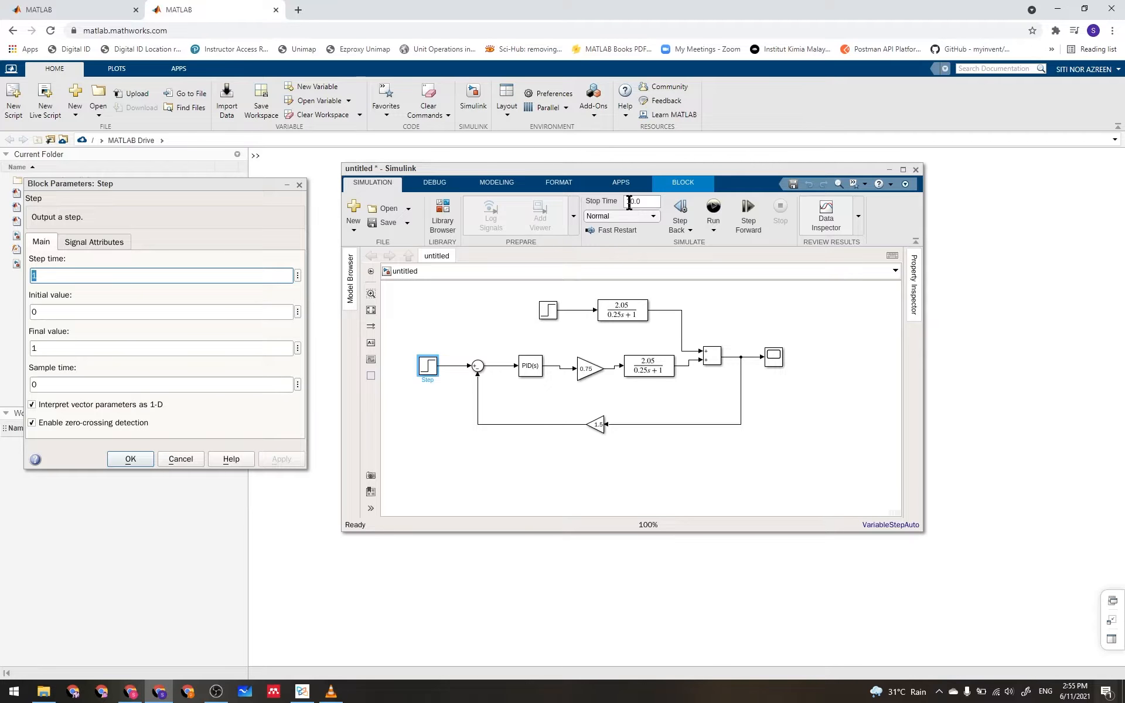
pyautogui.click(36, 276)
pyautogui.click(132, 455)
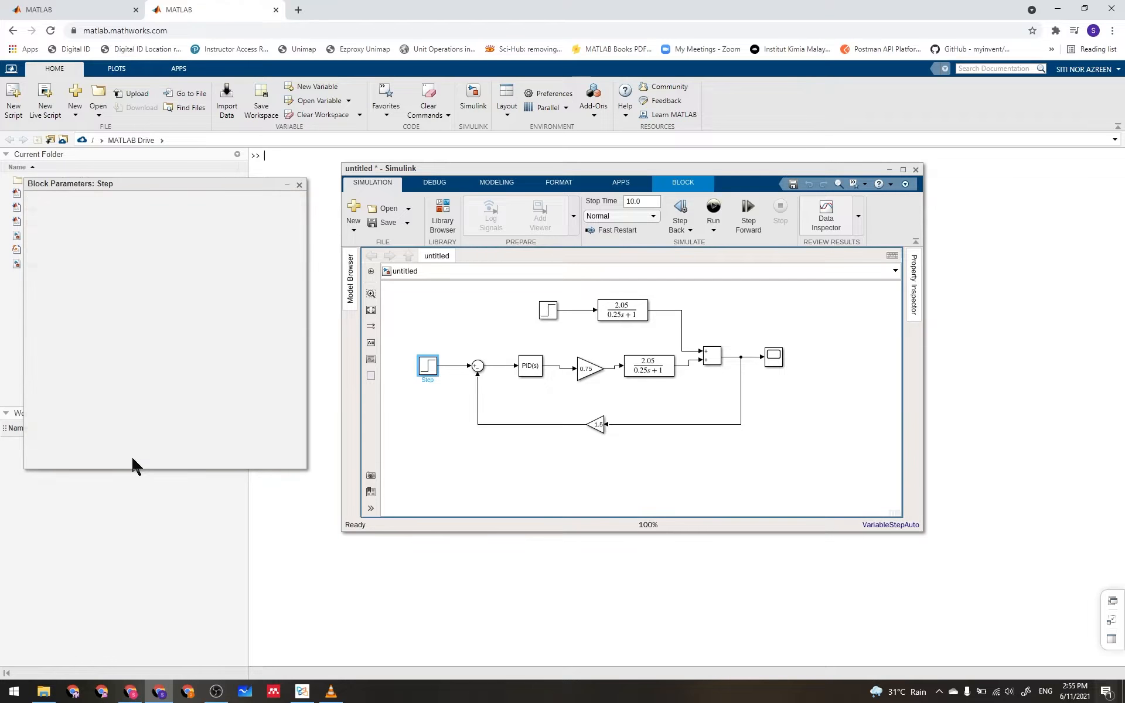
# Set the step time of the disturbance Step block to 5.
pyautogui.click(549, 314)
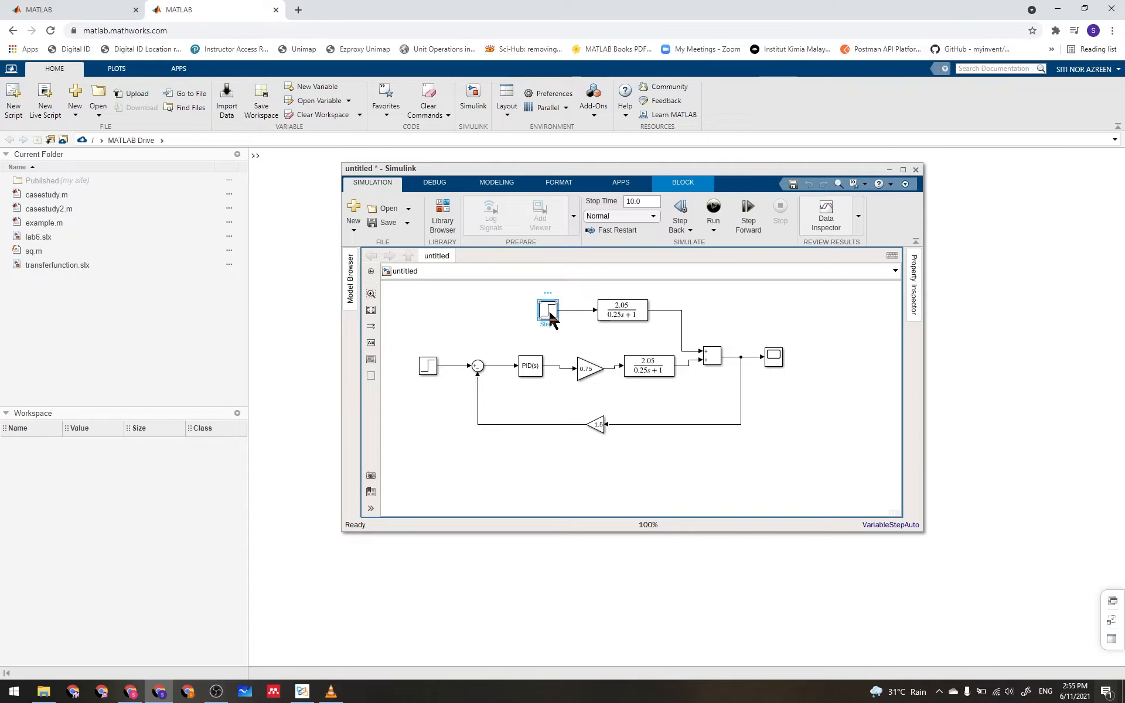
pyautogui.doubleClick(549, 314)
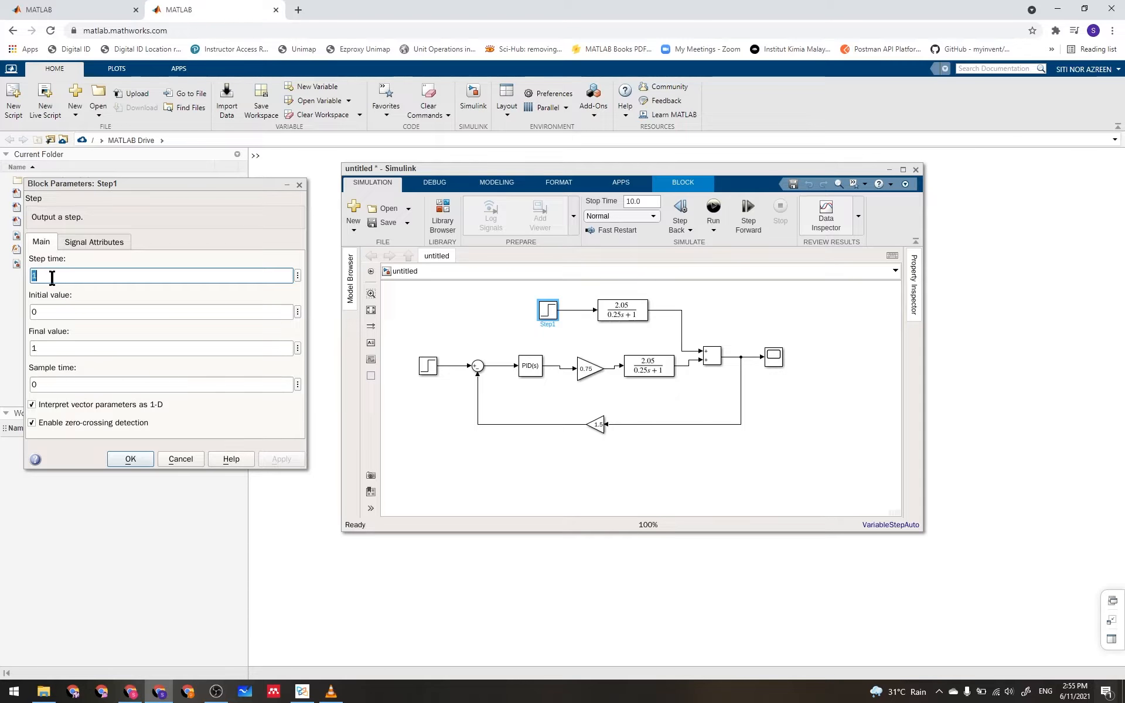
pyautogui.press('BackSpace')
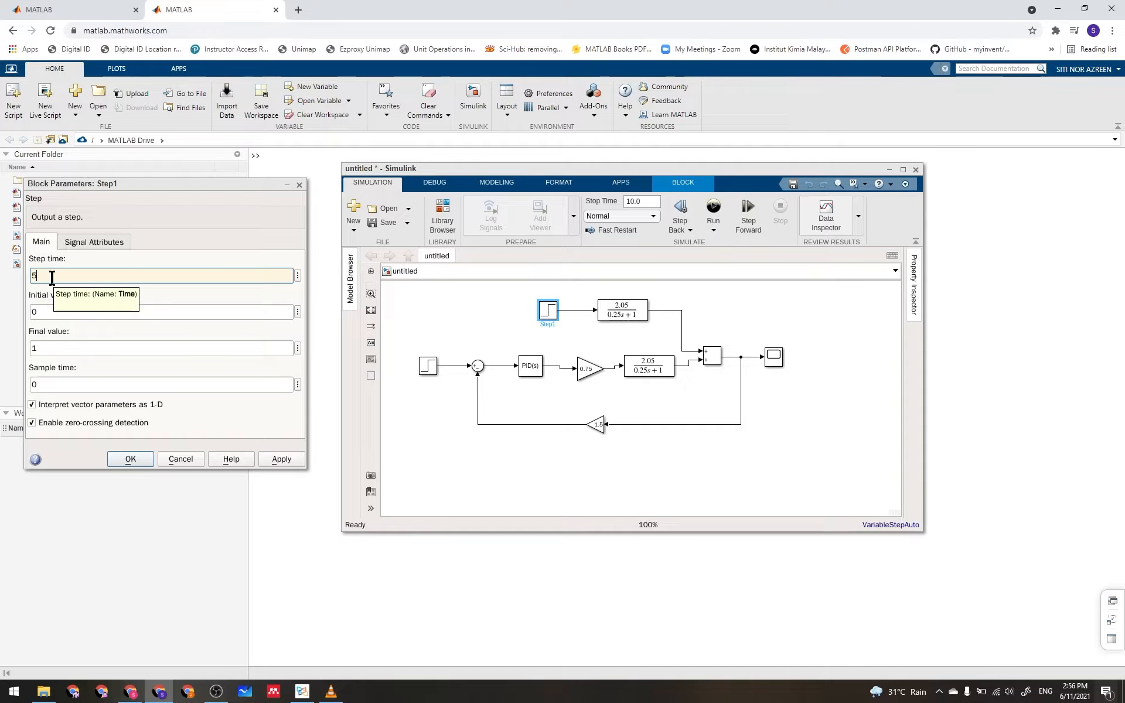
pyautogui.click(124, 462)
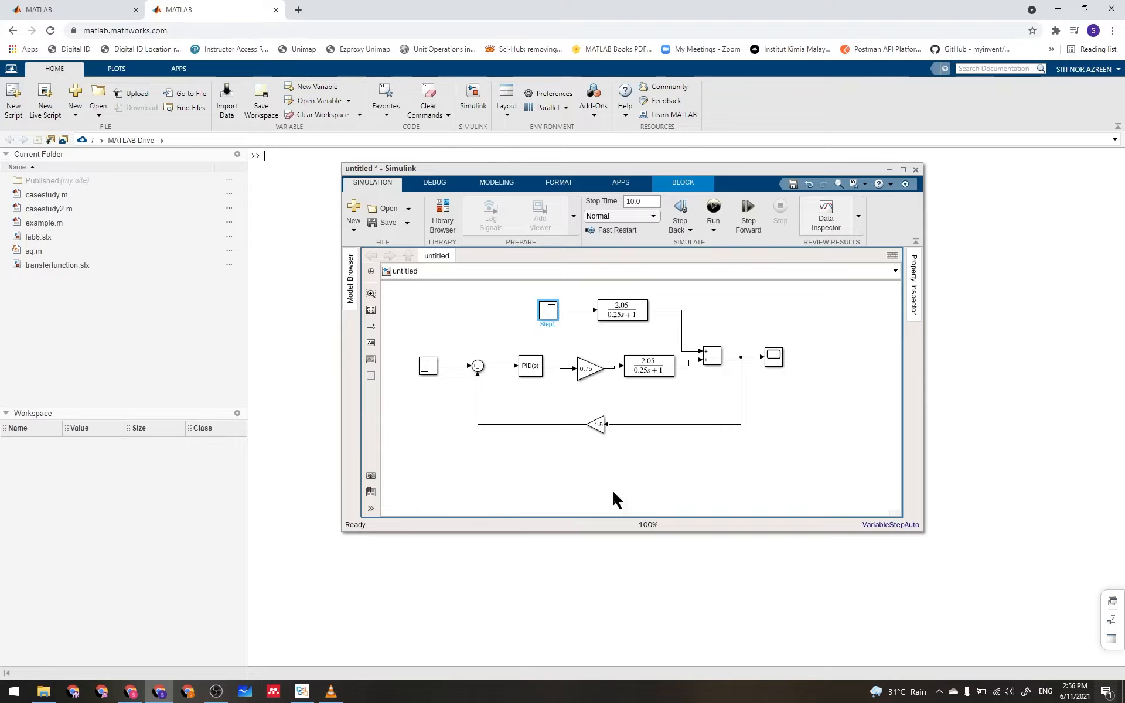
# Run the simulation and examine the setpoint and disturbance responses in the Scope.
pyautogui.click(715, 208)
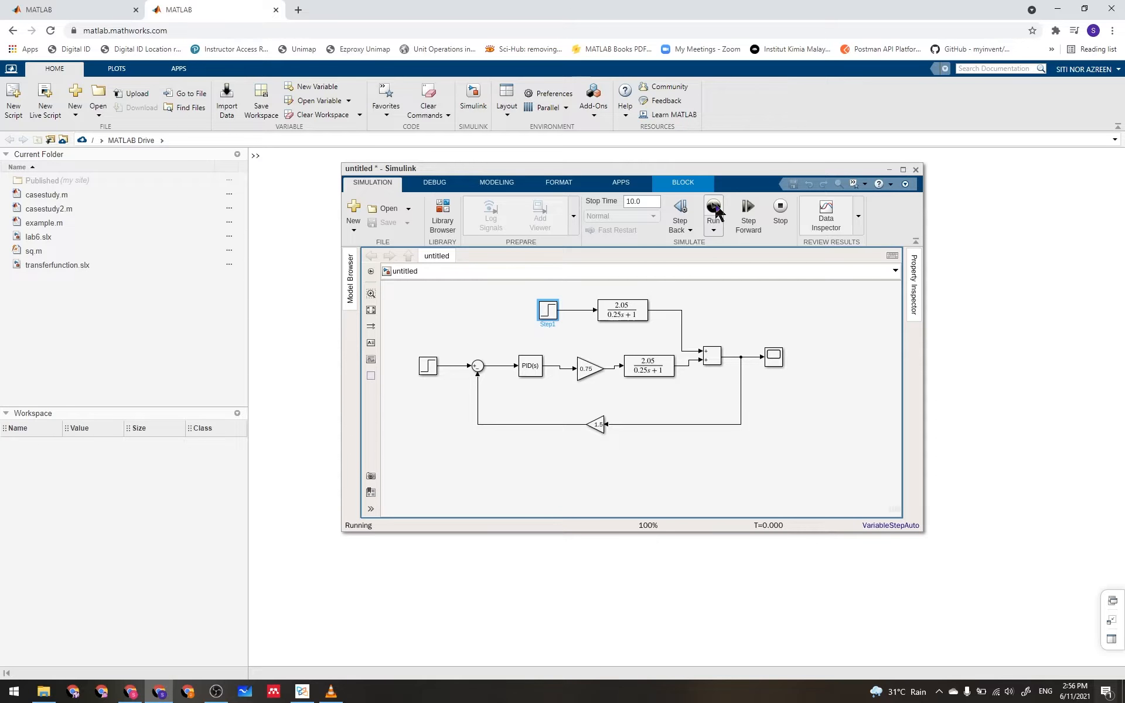
pyautogui.click(775, 364)
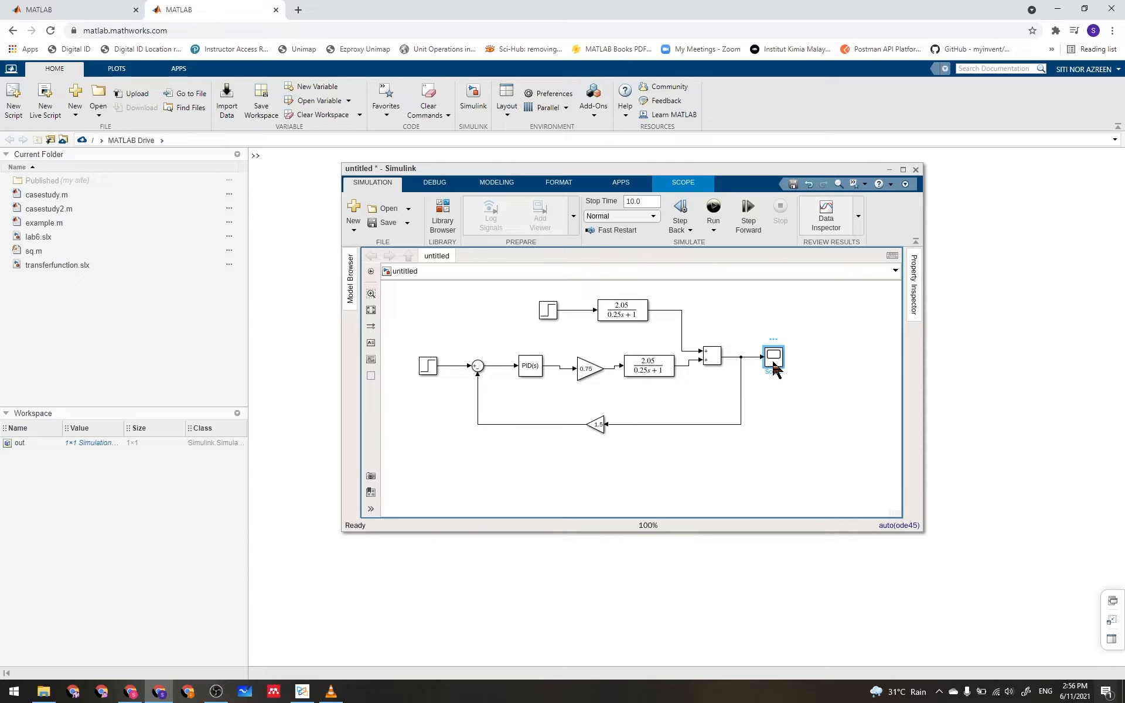
pyautogui.doubleClick(774, 358)
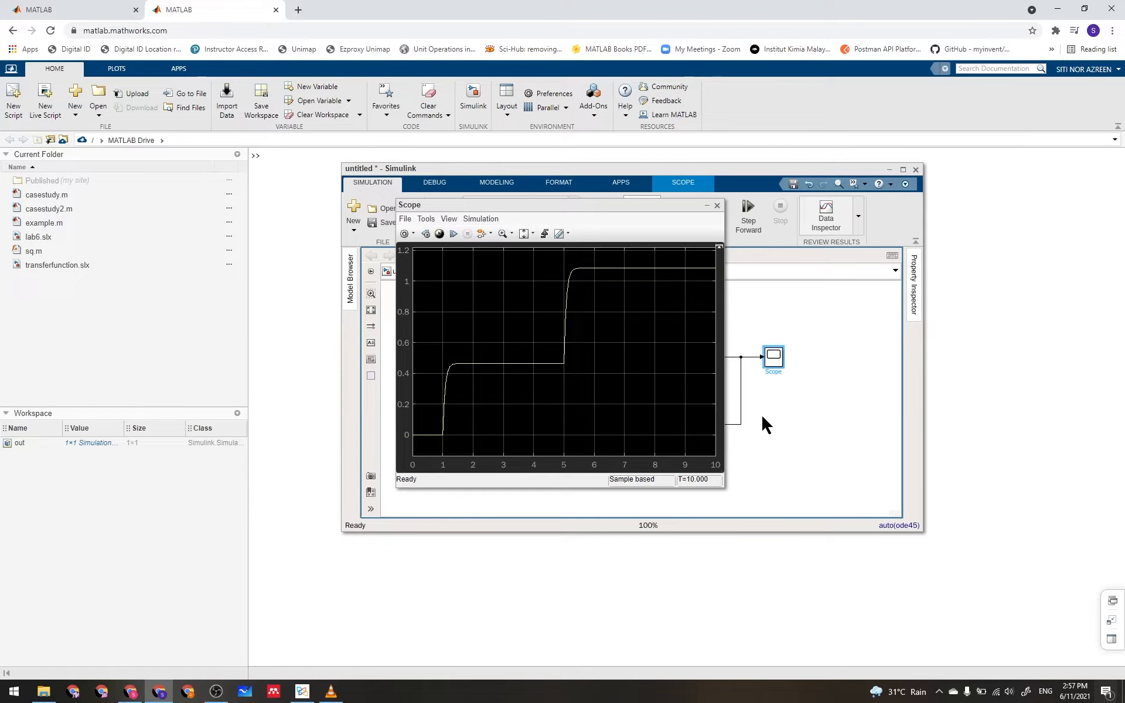
pyautogui.click(817, 447)
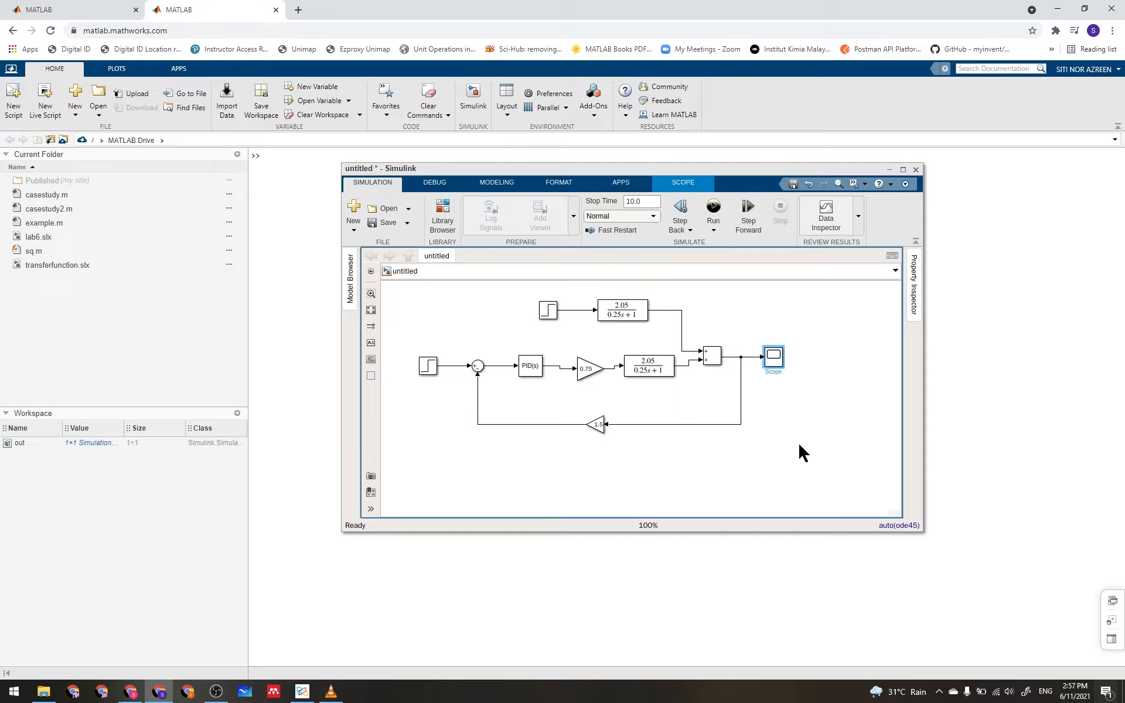
# Set the PID Controller's Proportional (P) parameter to 5.
pyautogui.click(530, 368)
pyautogui.doubleClick(530, 368)
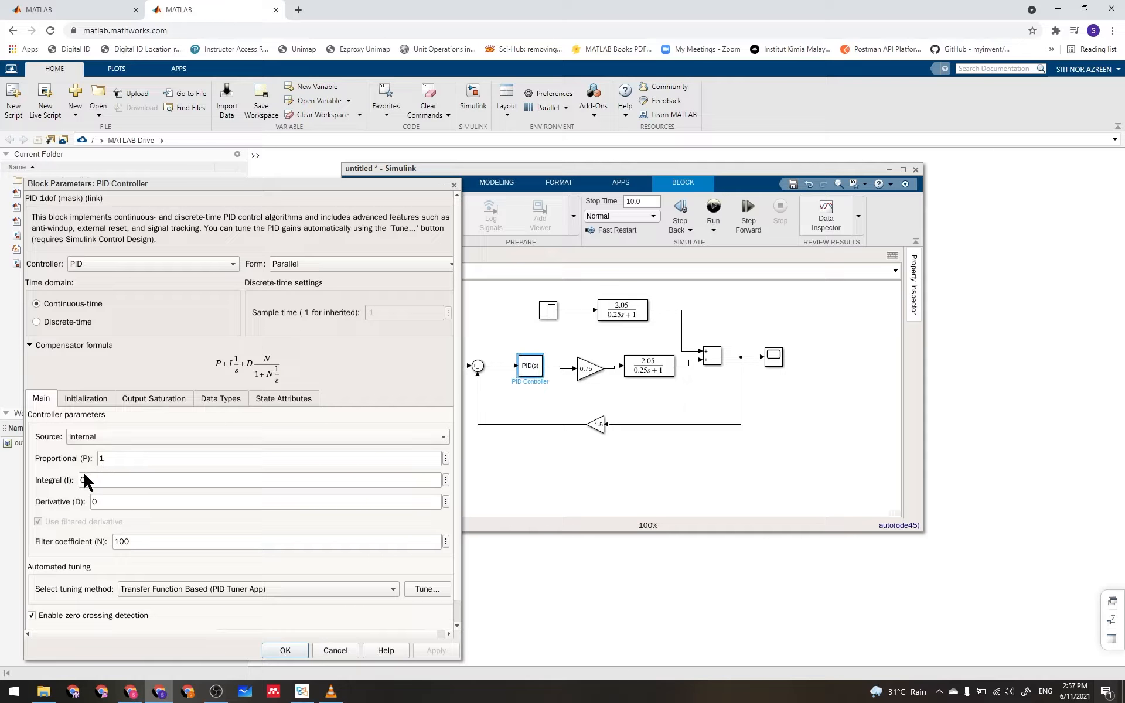
pyautogui.click(68, 480)
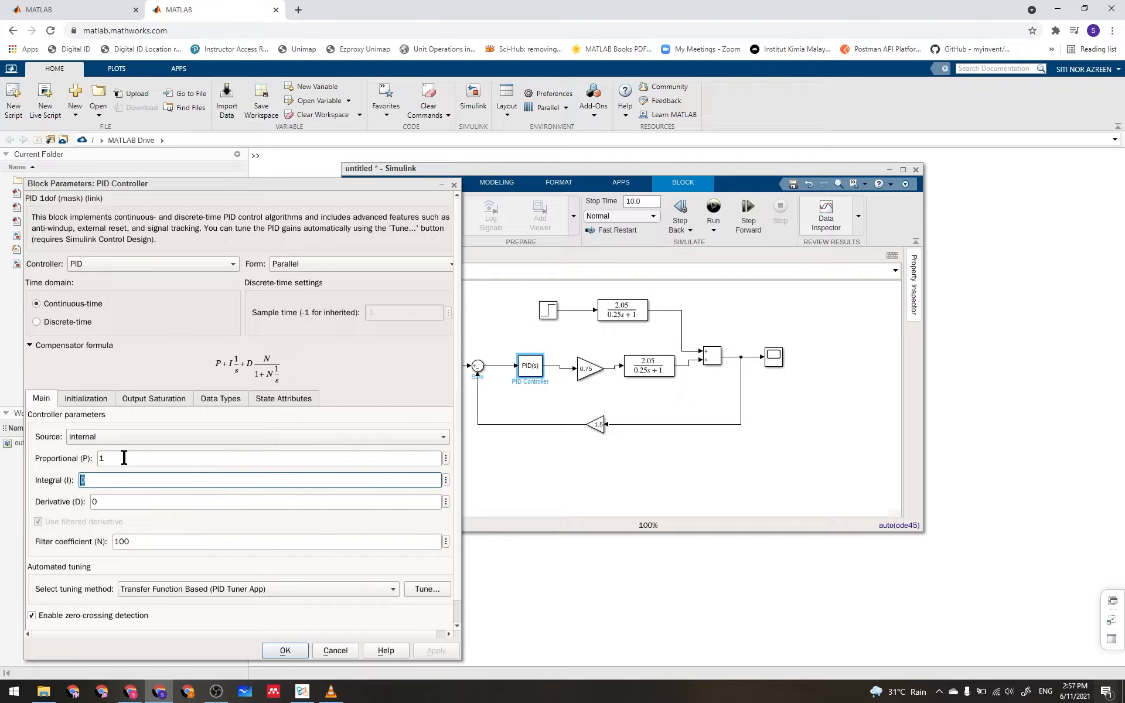
pyautogui.click(86, 458)
pyautogui.write('5')
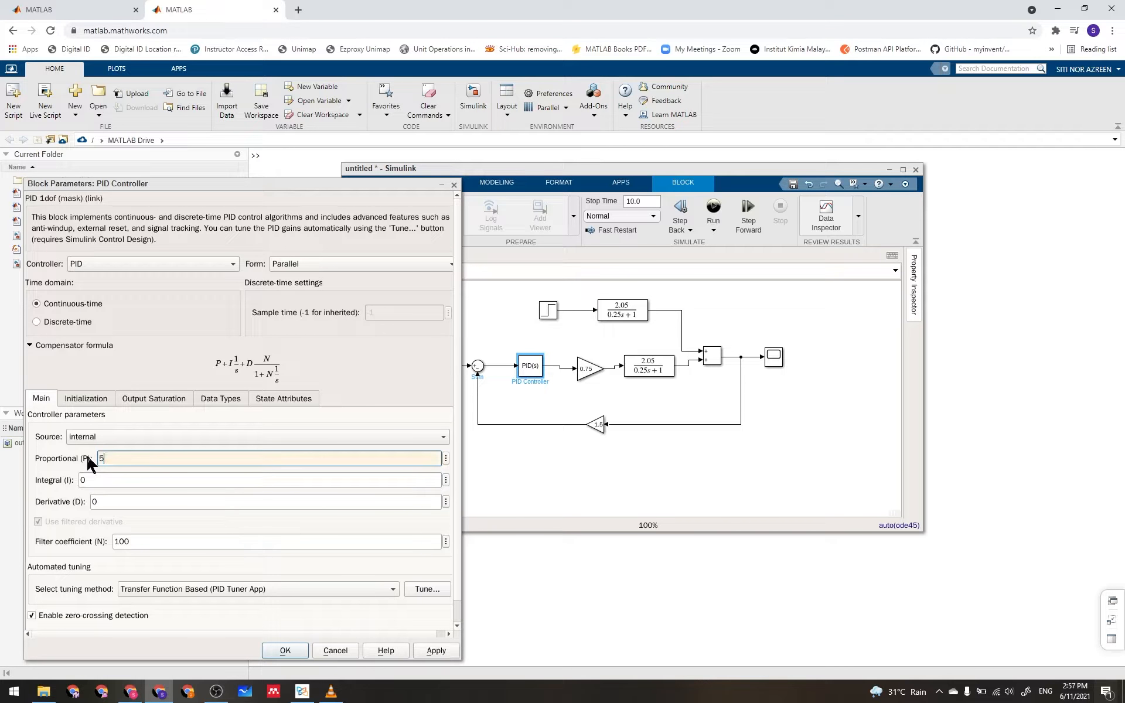
pyautogui.click(285, 650)
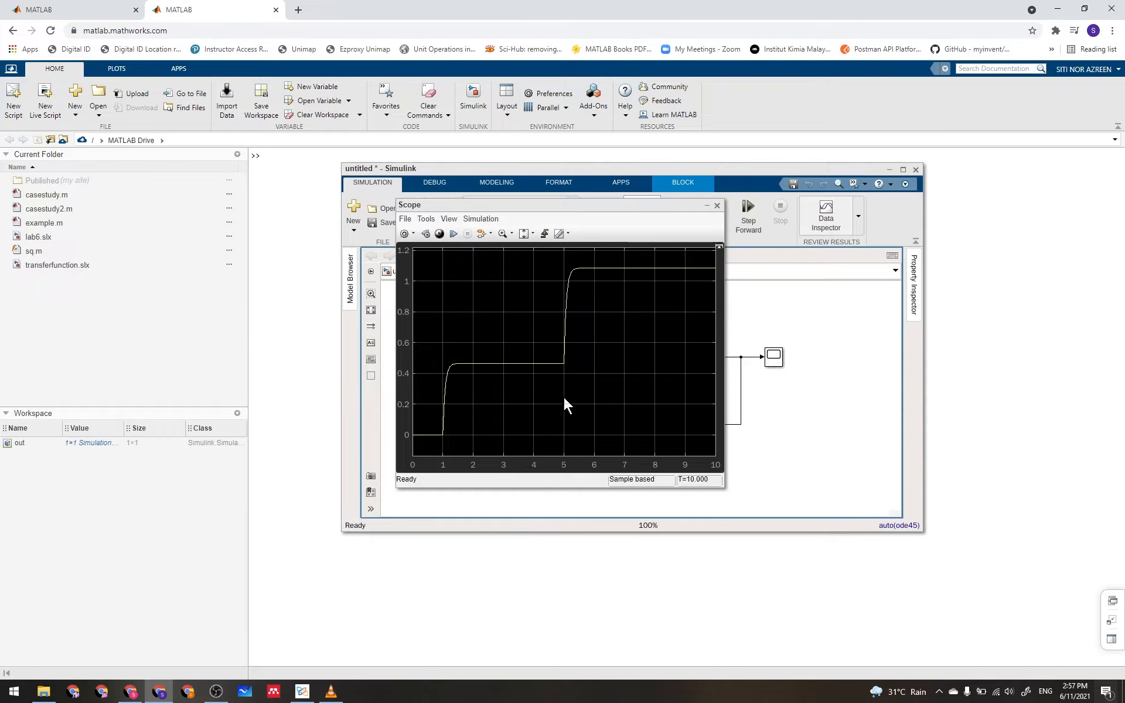
# Move the Scope clear of the model, rerun the simulation to view the response, and close the Scope.
pyautogui.moveTo(579, 206); pyautogui.dragTo(904, 191)
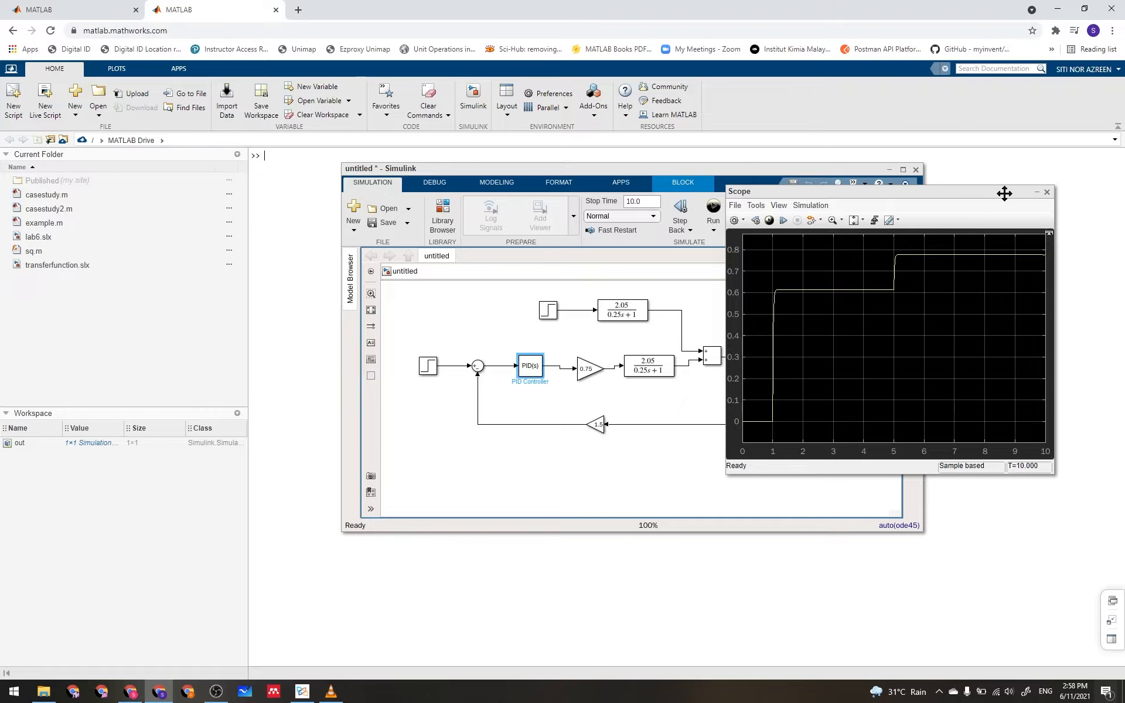
pyautogui.click(1047, 192)
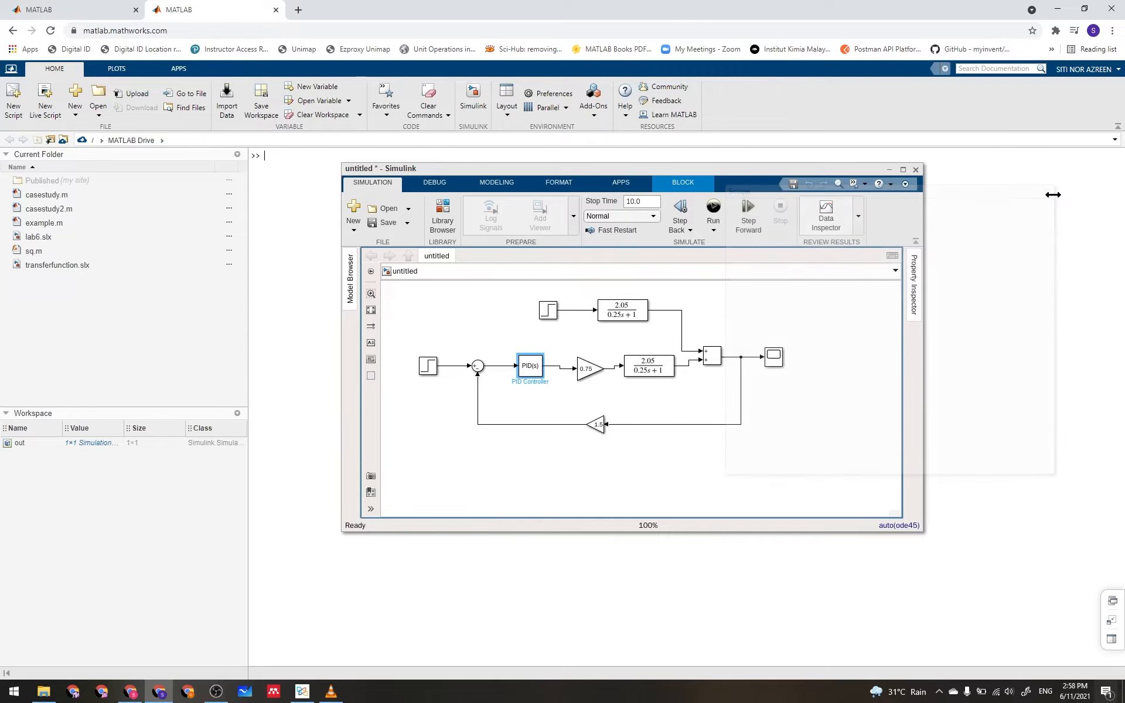
# Maximize the model window and duplicate the entire feedback loop, placing the copy below the original.
pyautogui.click(903, 169)
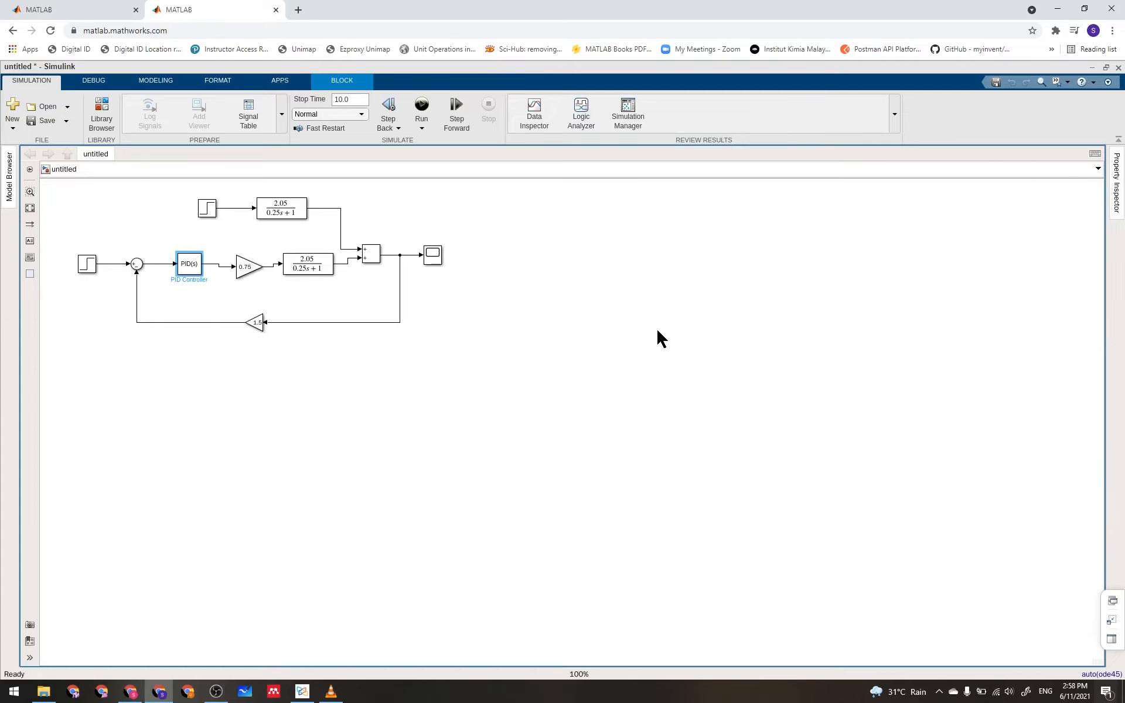
pyautogui.click(621, 338)
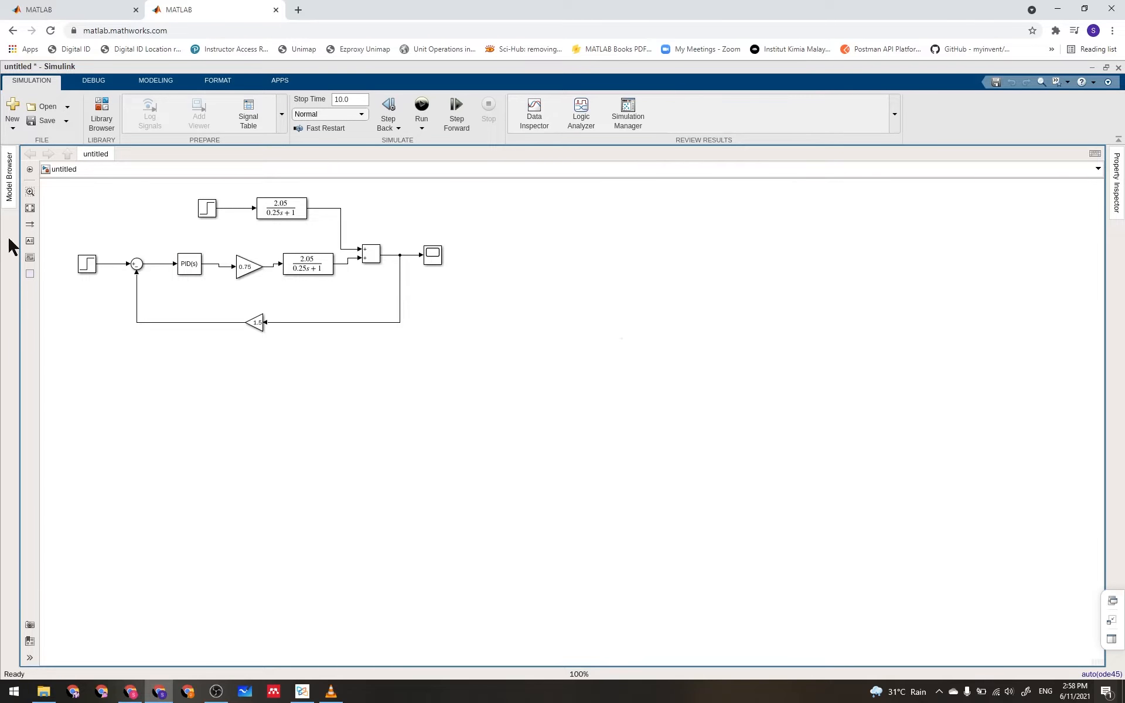
pyautogui.moveTo(449, 316); pyautogui.dragTo(492, 390)
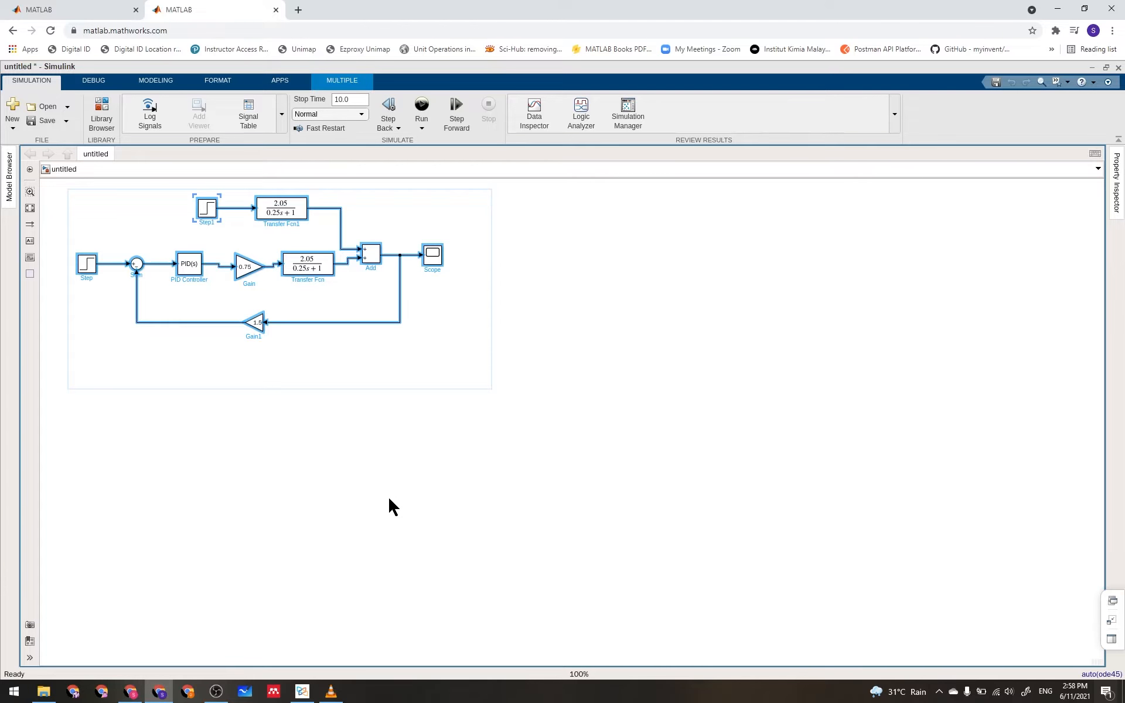
pyautogui.hotkey('ctrl', 'f')
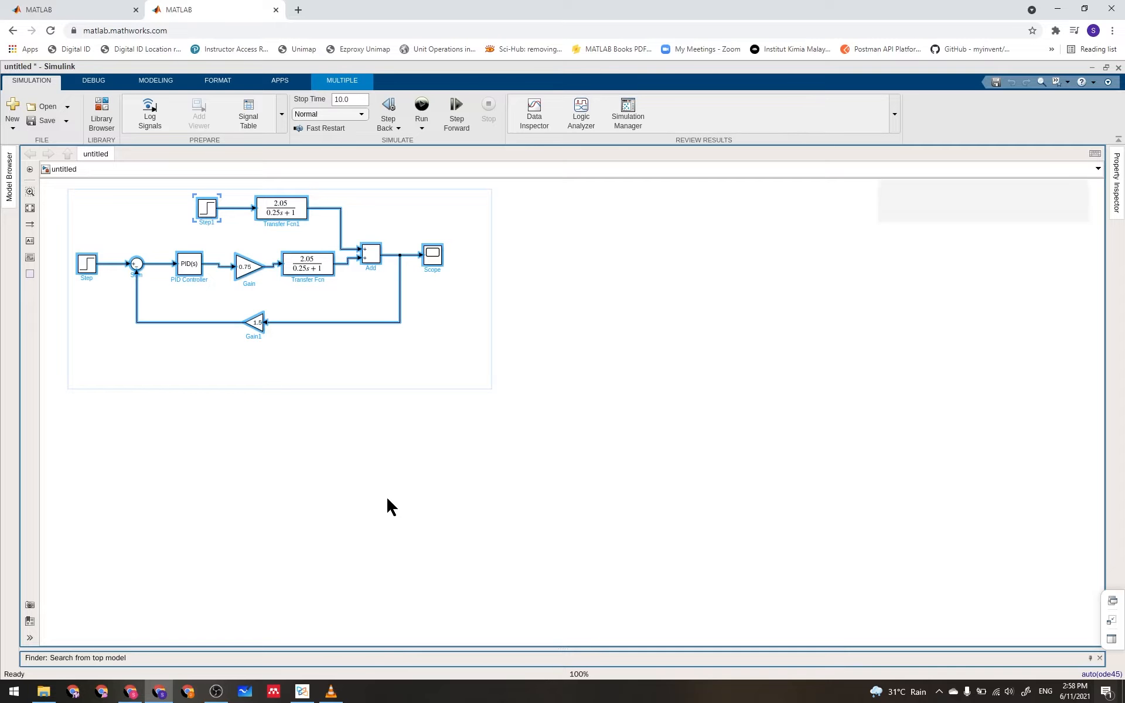
pyautogui.click(314, 463)
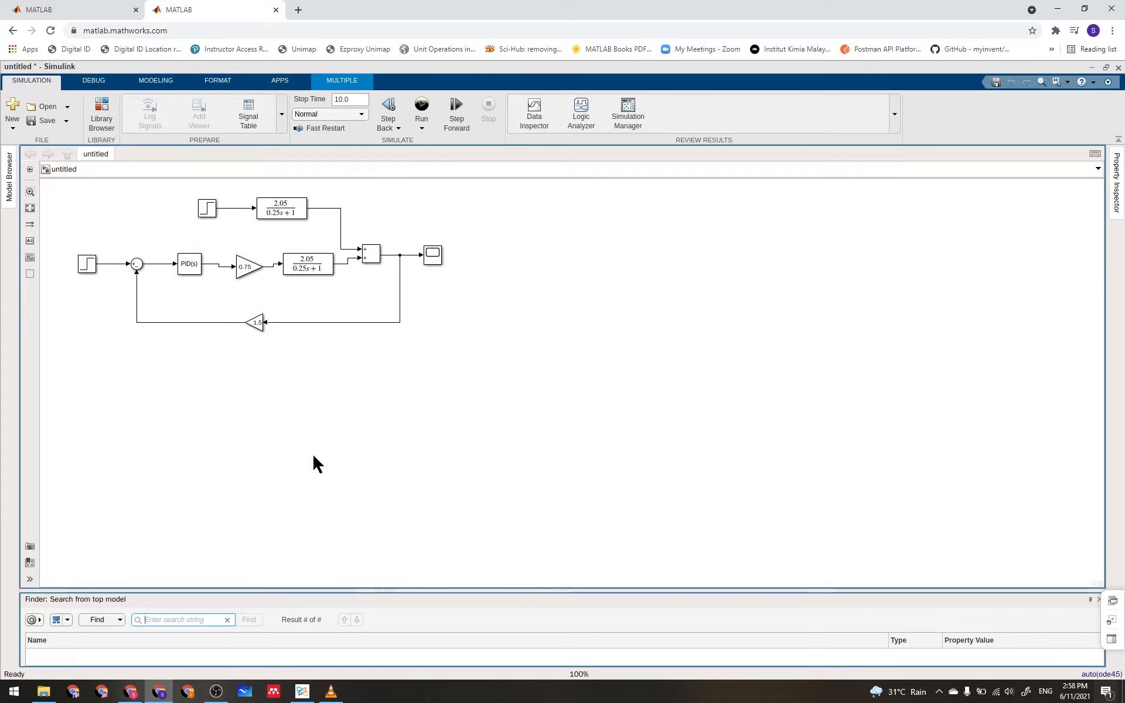
pyautogui.hotkey('ctrl', 'v')
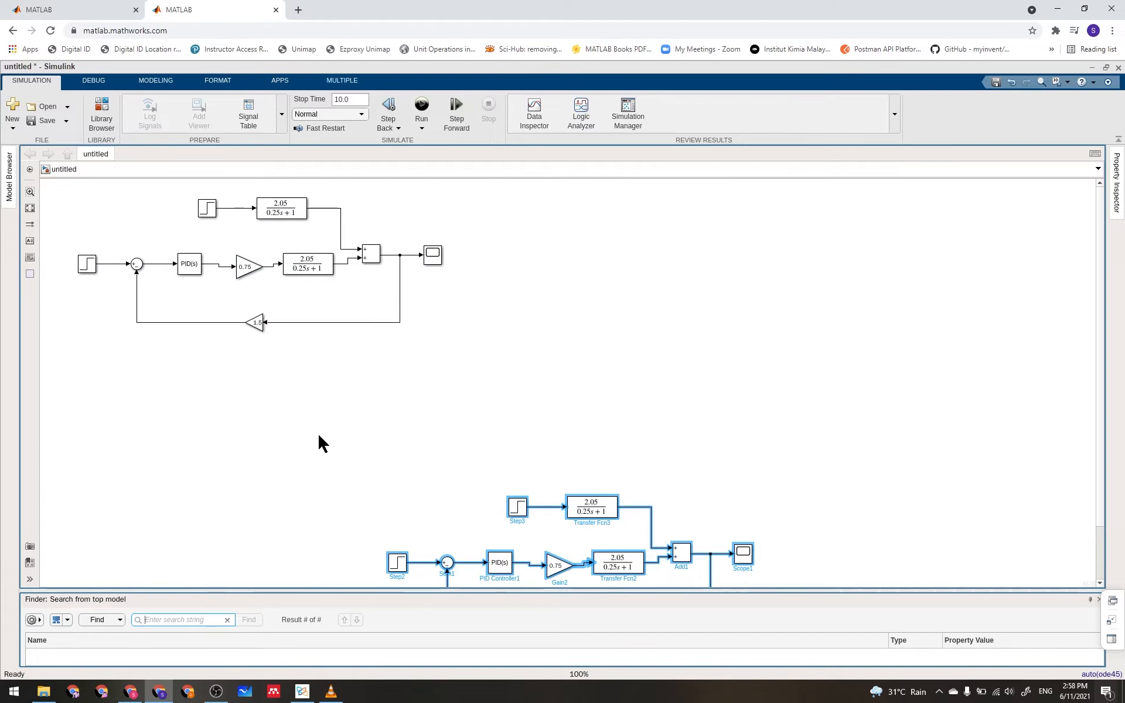
# Reposition the copied loop's 0.75 Gain block in a straight line between its PID Controller and Transfer Fcn.
pyautogui.click(560, 567)
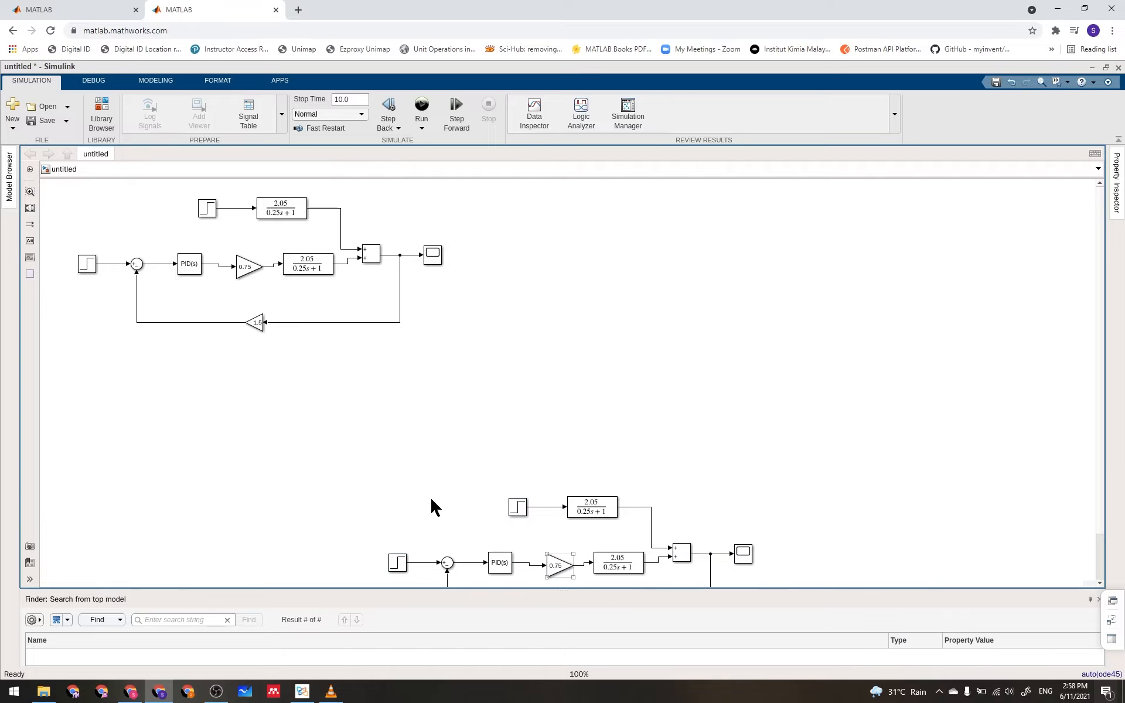
pyautogui.moveTo(560, 566); pyautogui.dragTo(434, 507)
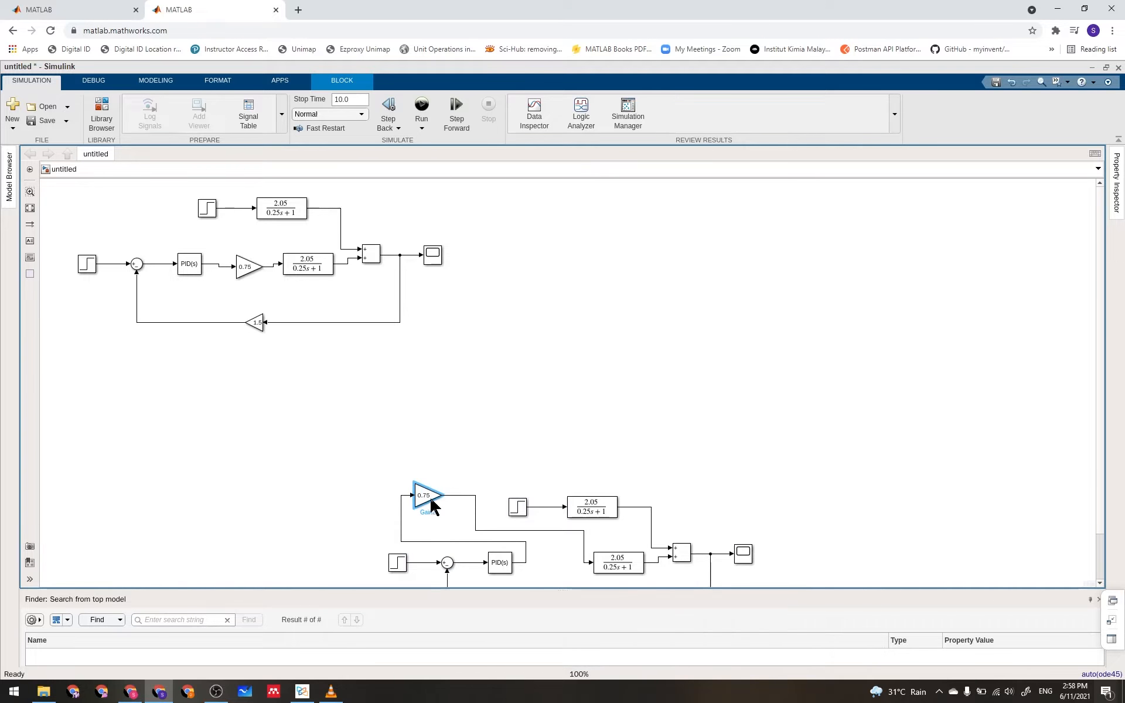
pyautogui.hotkey('ctrl', 'z')
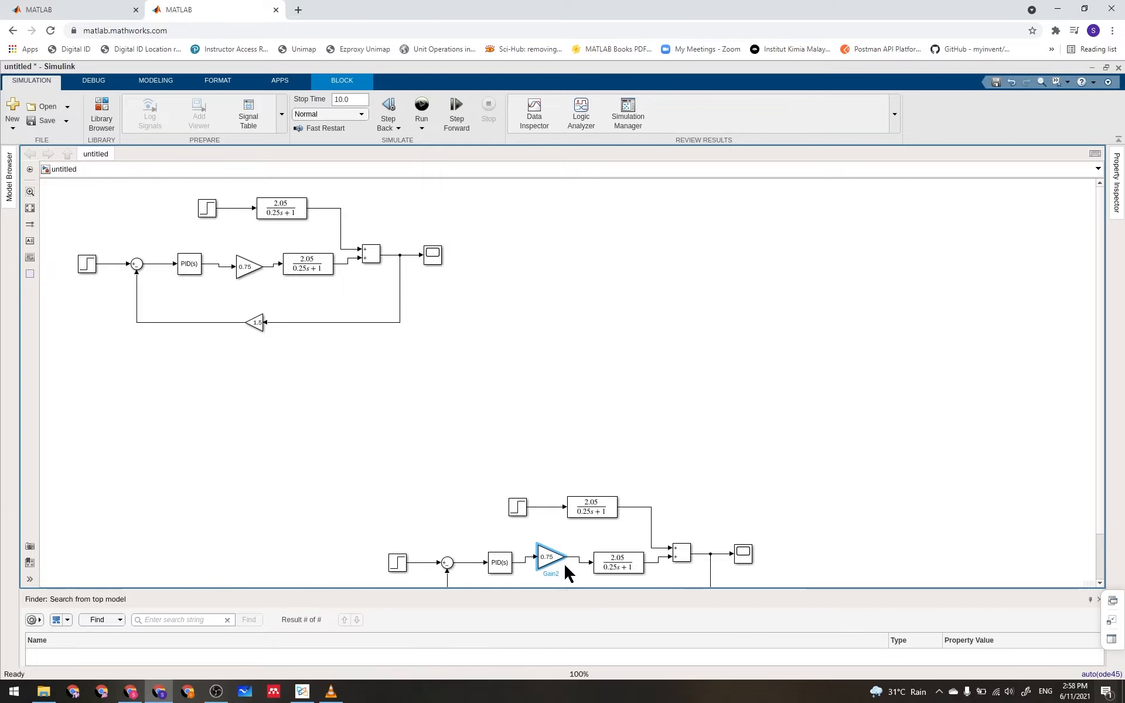
pyautogui.moveTo(564, 565); pyautogui.dragTo(565, 567)
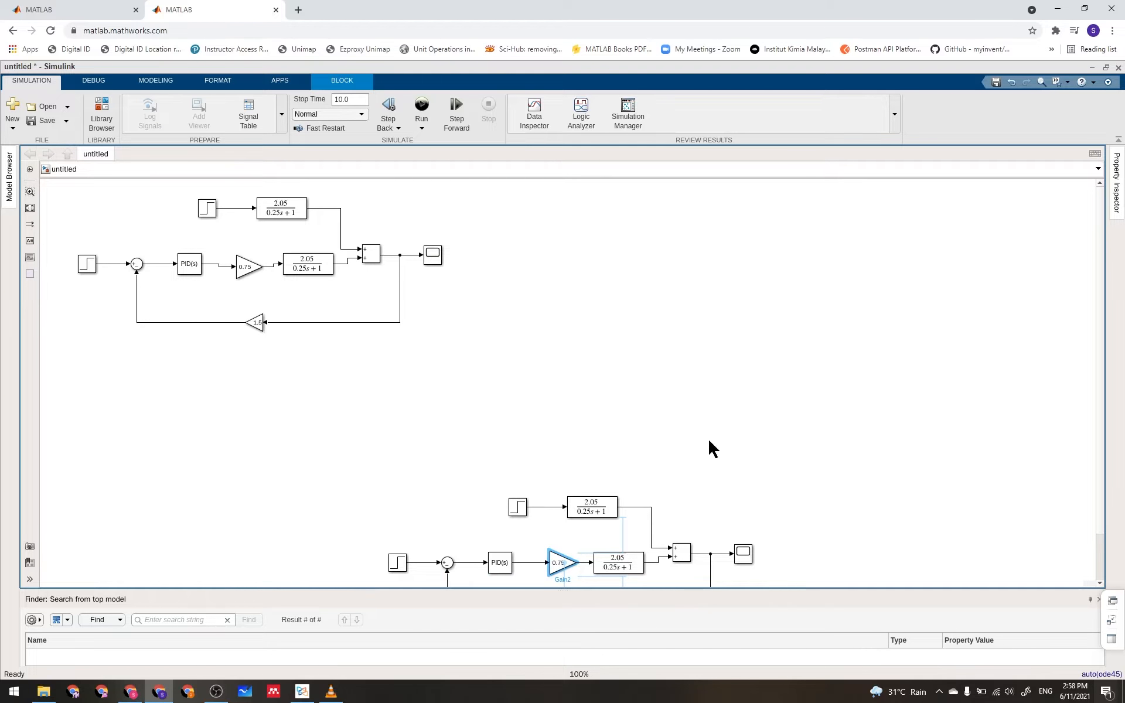
# Select the whole copied loop and move it directly beneath the original loop.
pyautogui.scroll(-2, 778, 419)
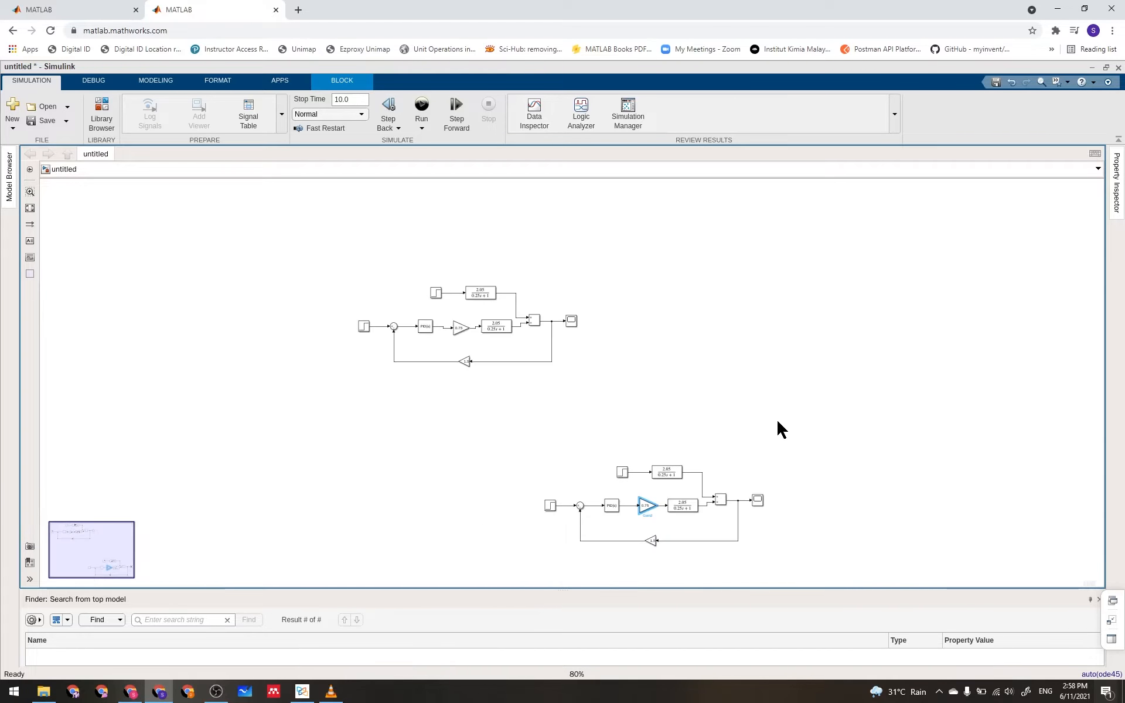
pyautogui.click(630, 436)
pyautogui.moveTo(764, 533); pyautogui.dragTo(804, 583)
pyautogui.scroll(-2, 752, 547)
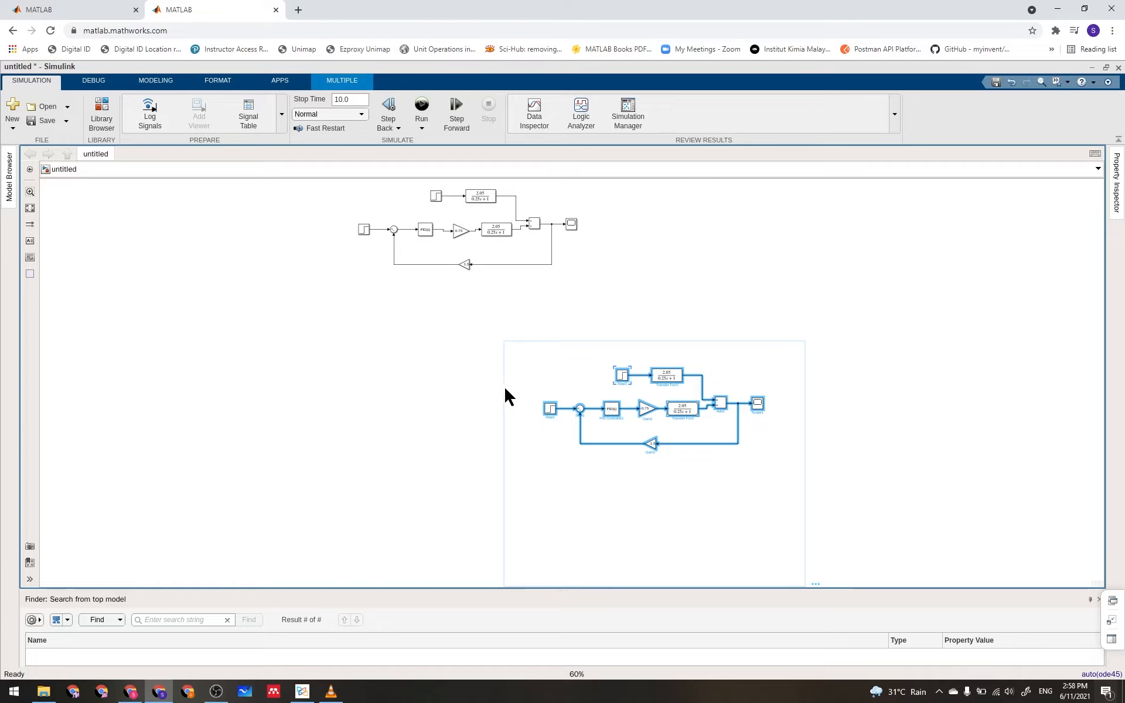
pyautogui.moveTo(504, 385); pyautogui.dragTo(508, 345)
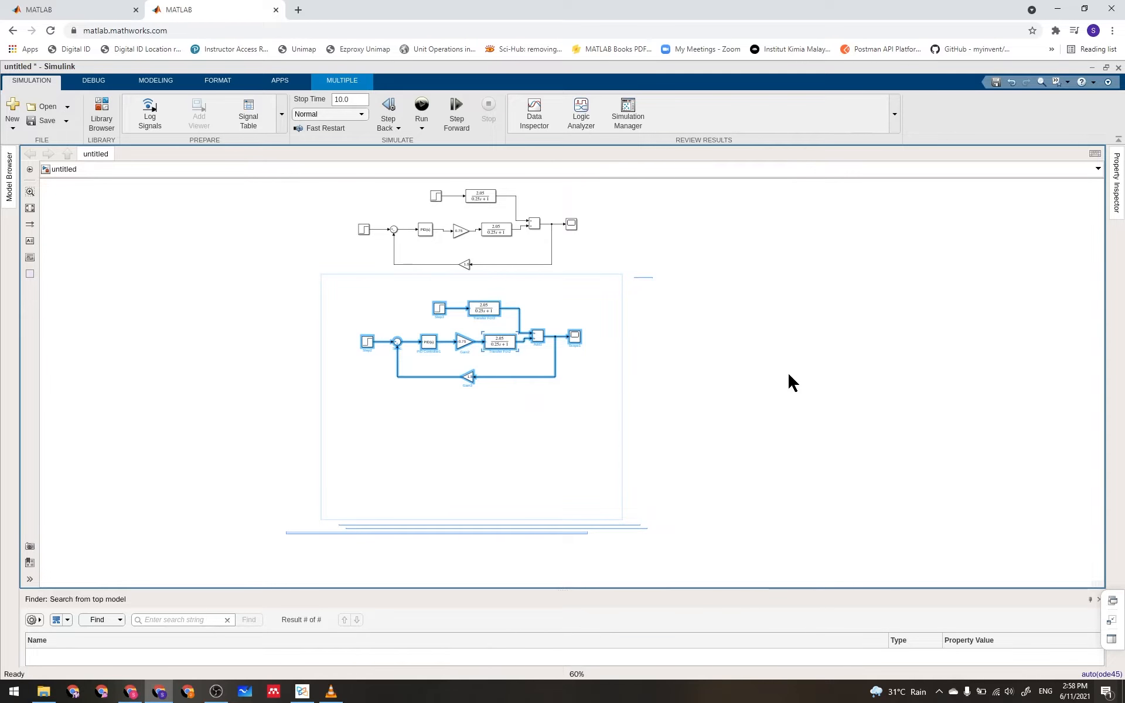
pyautogui.click(780, 403)
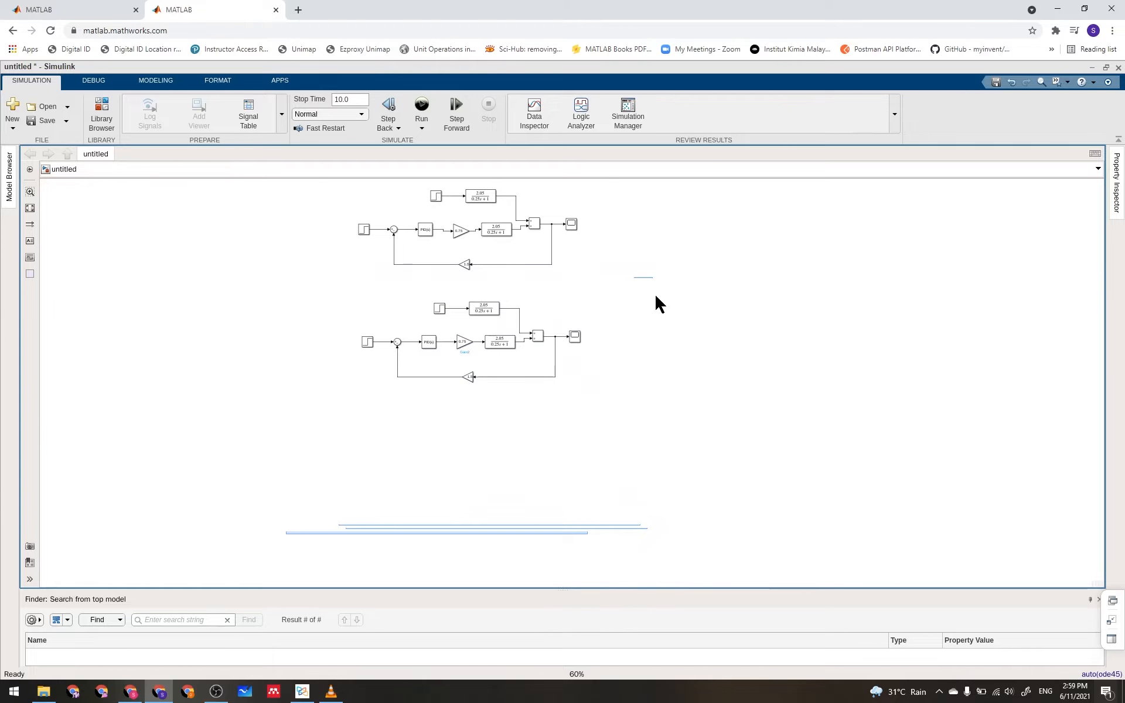
pyautogui.scroll(5, 656, 297)
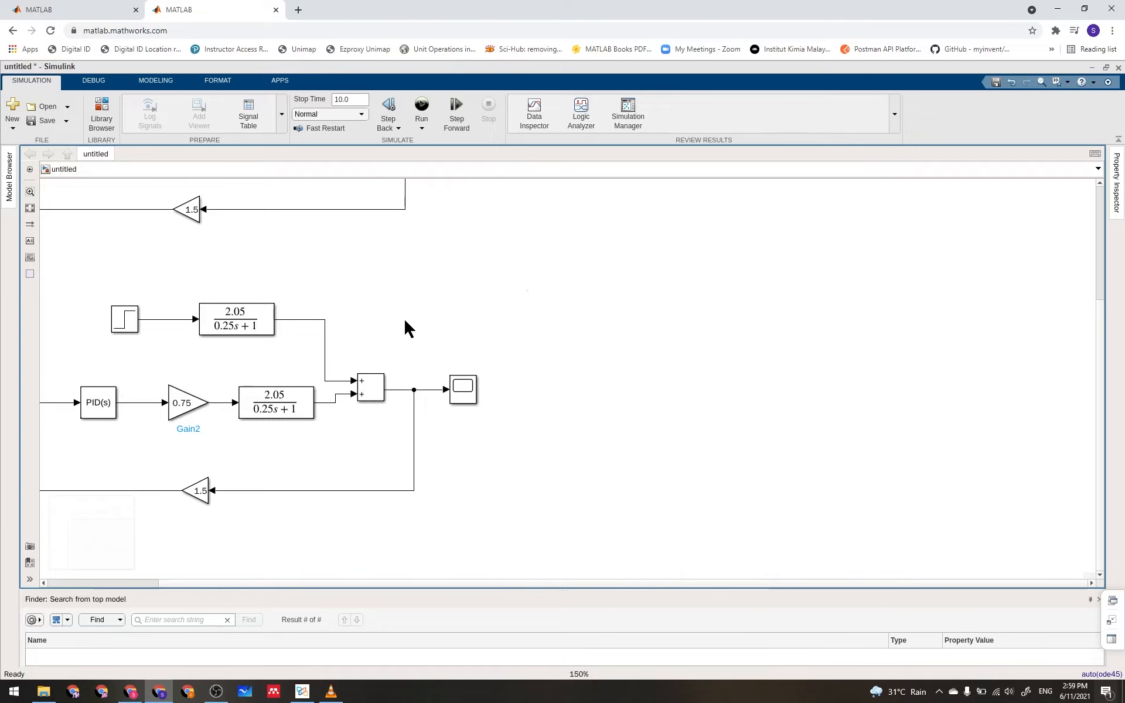
pyautogui.scroll(-1, 403, 318)
pyautogui.scroll(-1, 402, 320)
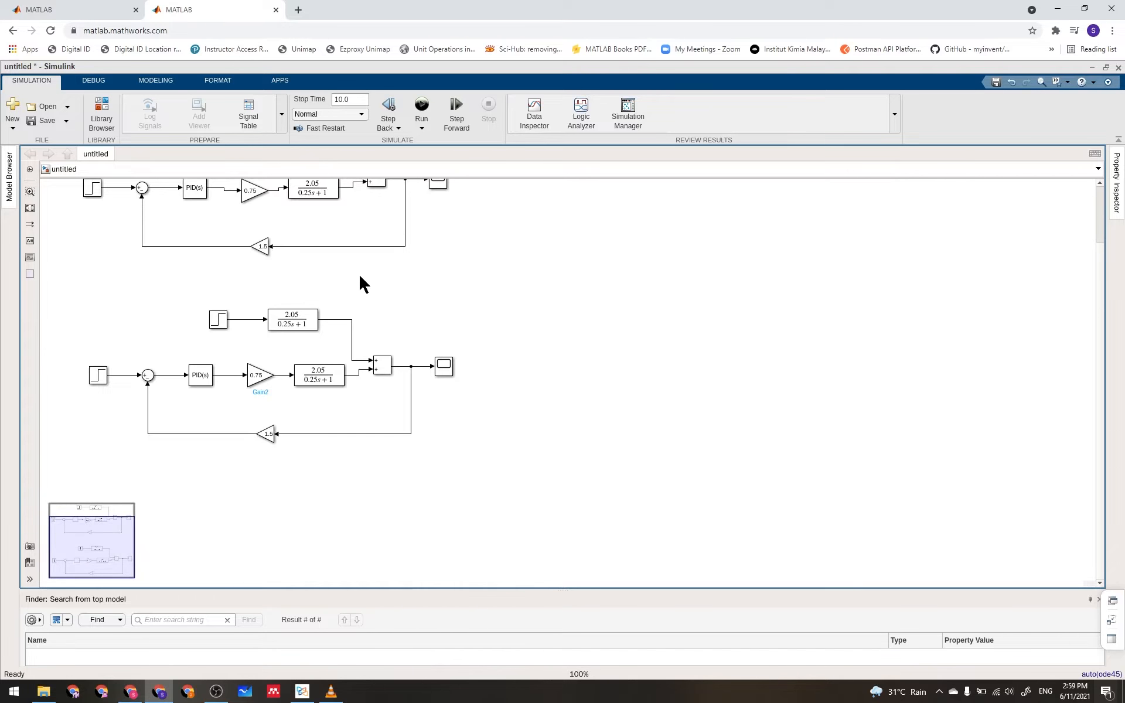
pyautogui.scroll(-1, 358, 280)
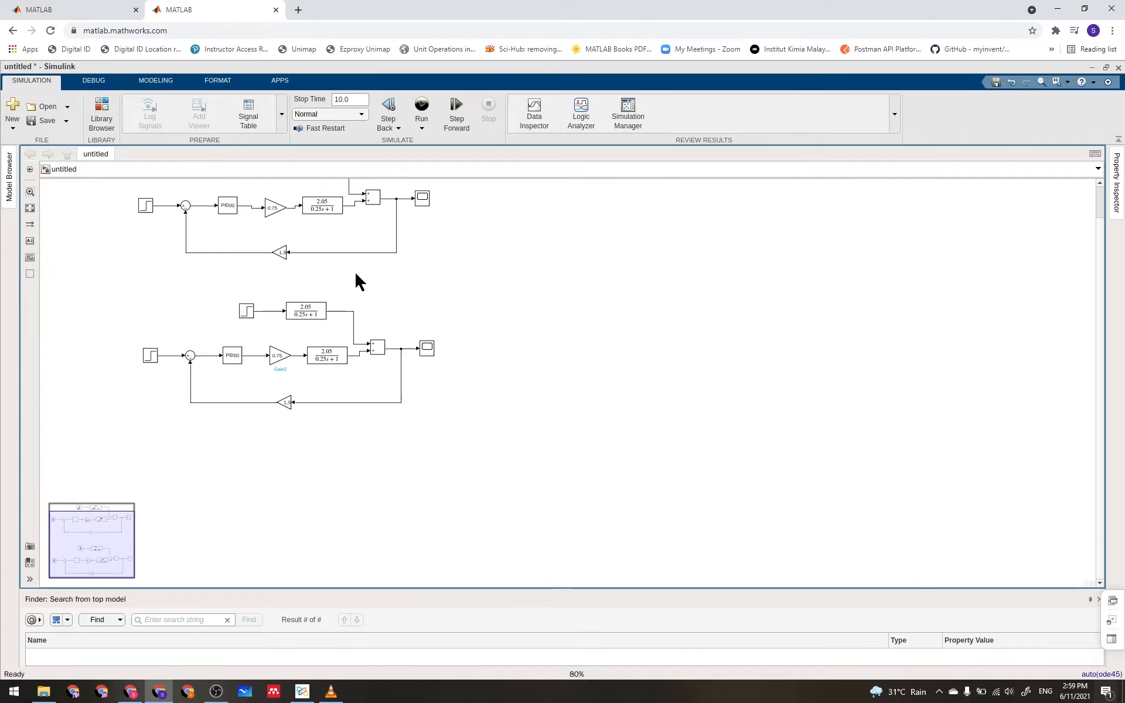
pyautogui.click(377, 300)
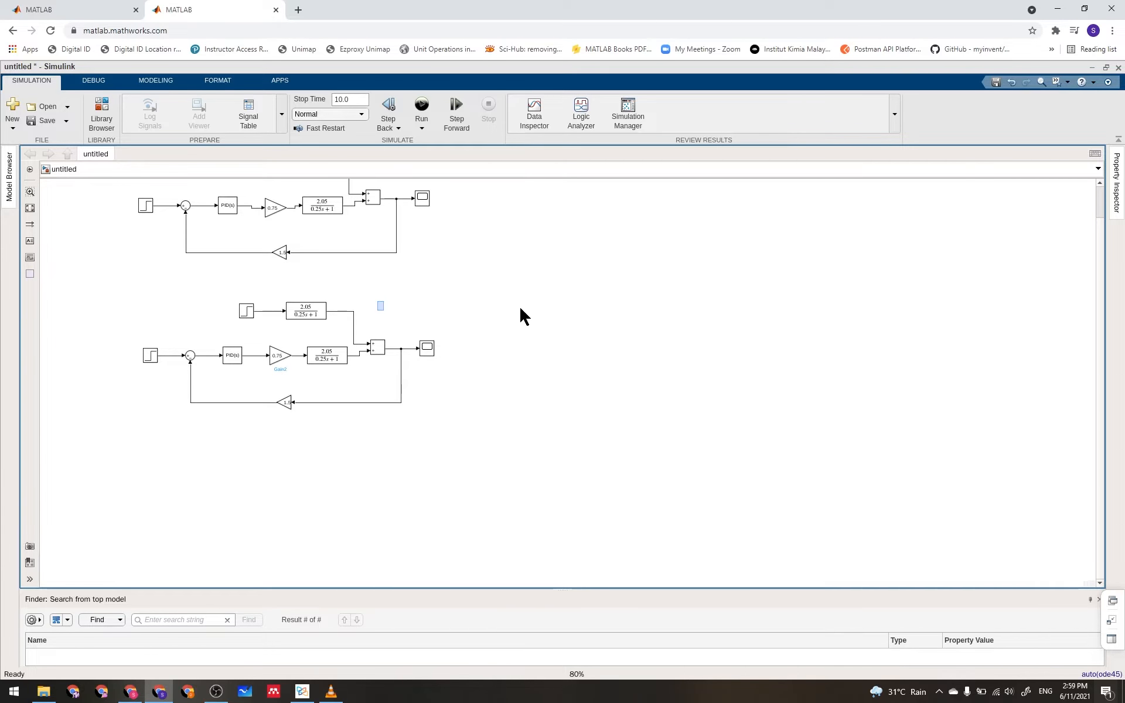
pyautogui.moveTo(519, 304); pyautogui.dragTo(561, 361)
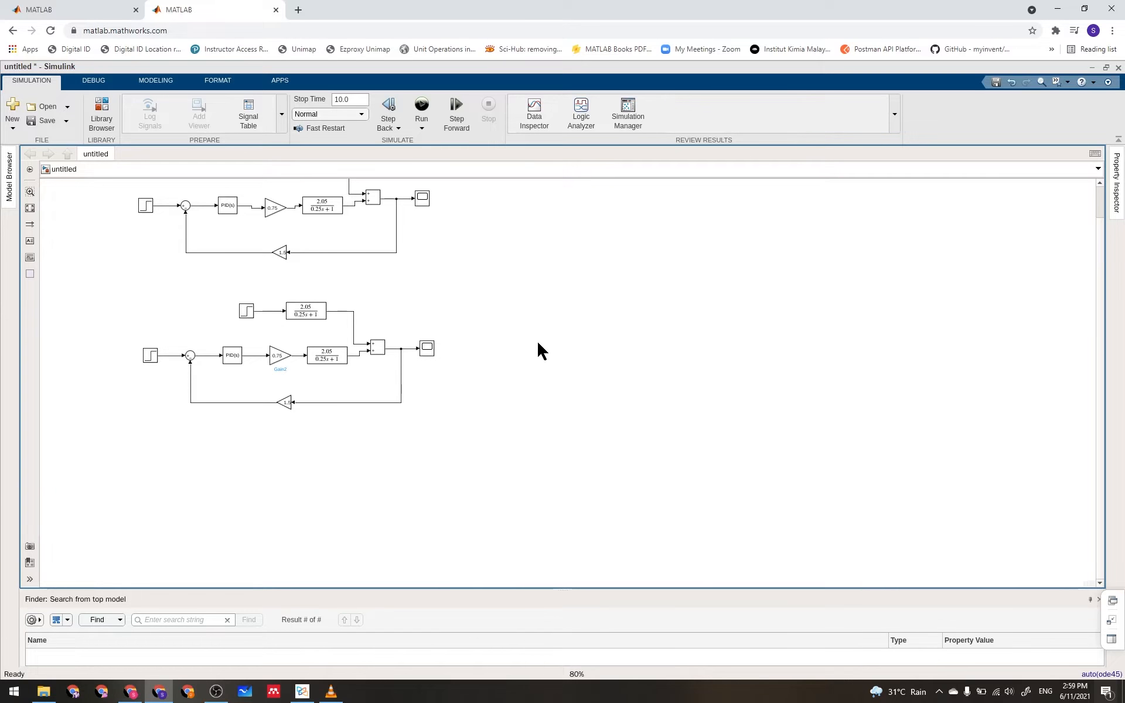
pyautogui.click(484, 302)
pyautogui.scroll(1, 467, 309)
pyautogui.scroll(2, 466, 306)
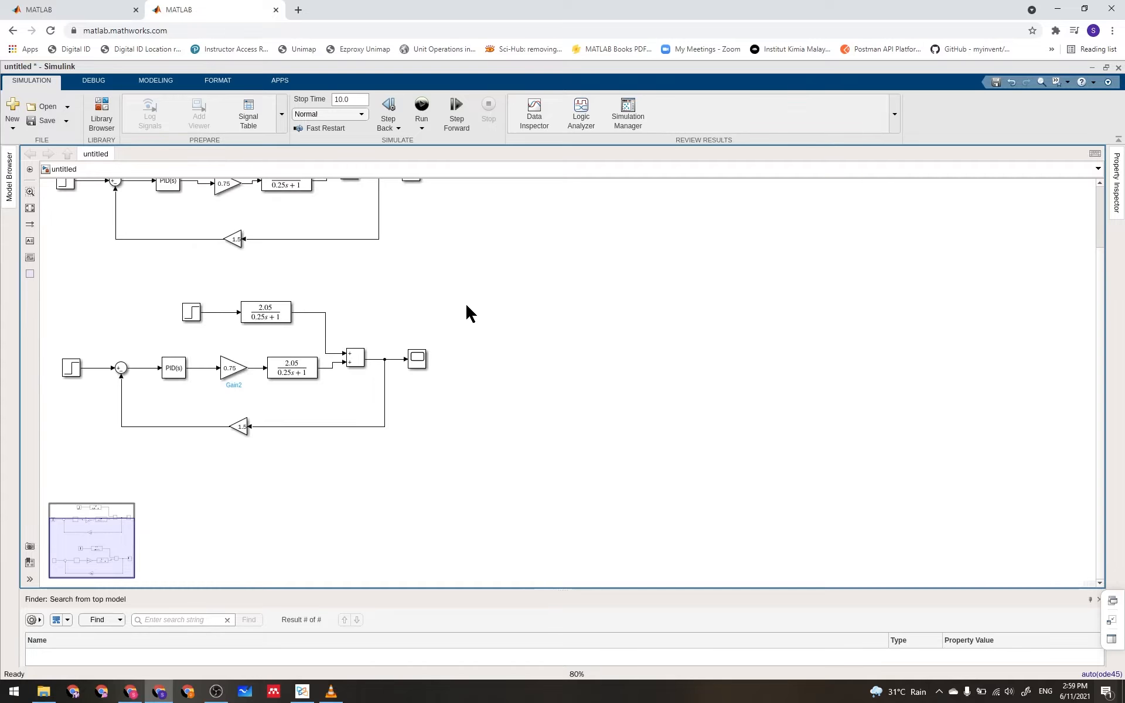
pyautogui.scroll(-3, 465, 303)
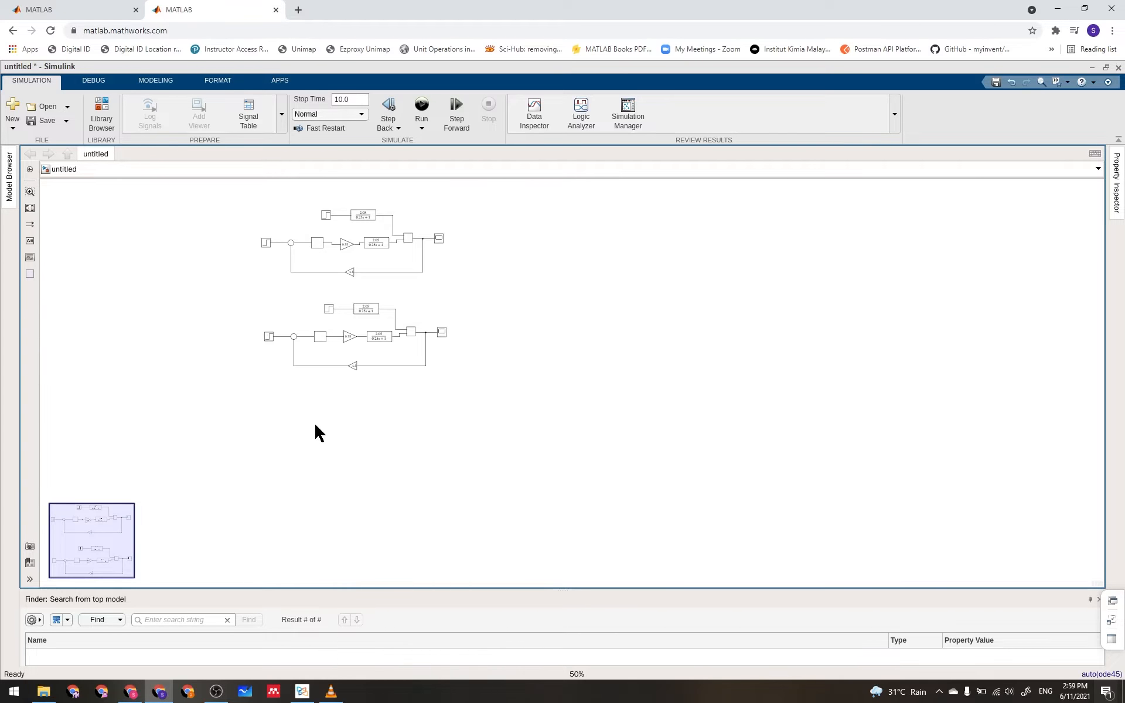
pyautogui.scroll(1, 384, 295)
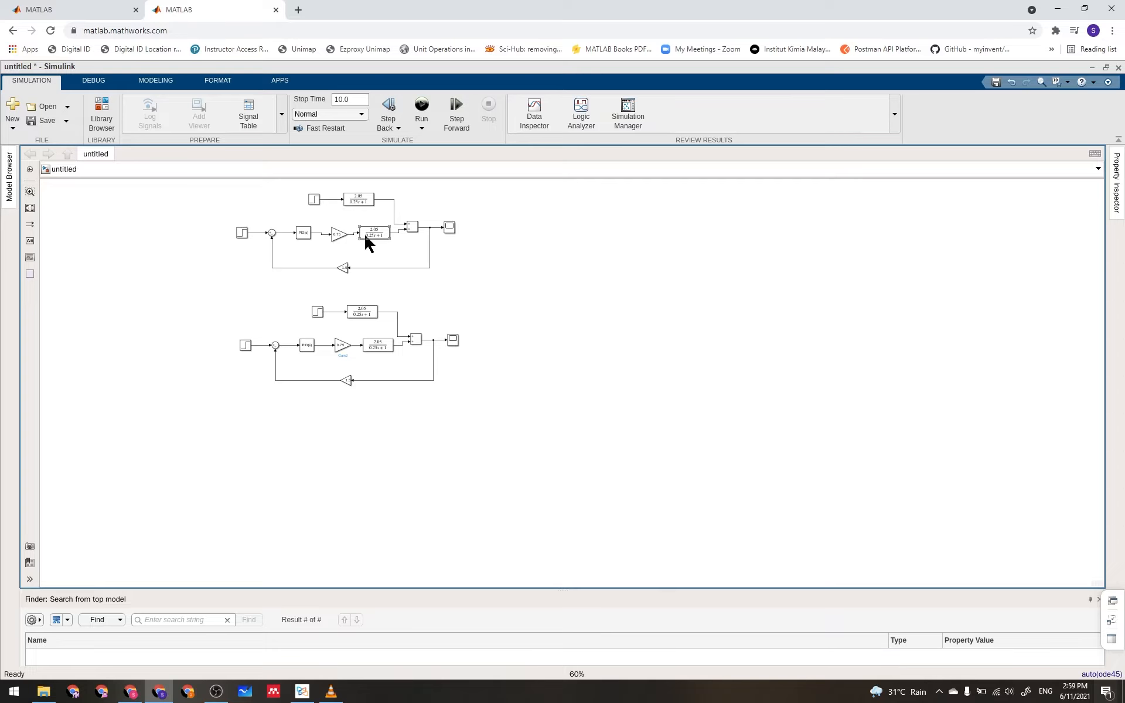
# Search the block library for "mux" and add a Mux block beside the two loops, midway between their outputs.
pyautogui.click(102, 108)
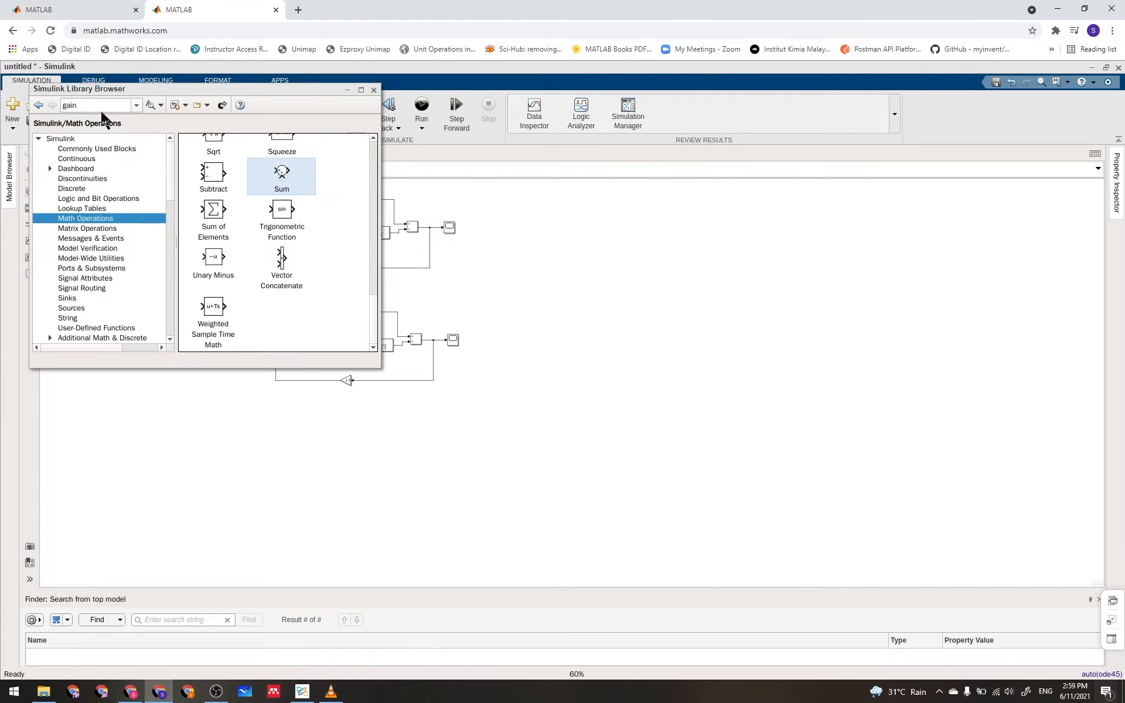
pyautogui.doubleClick(75, 105)
pyautogui.write('mux')
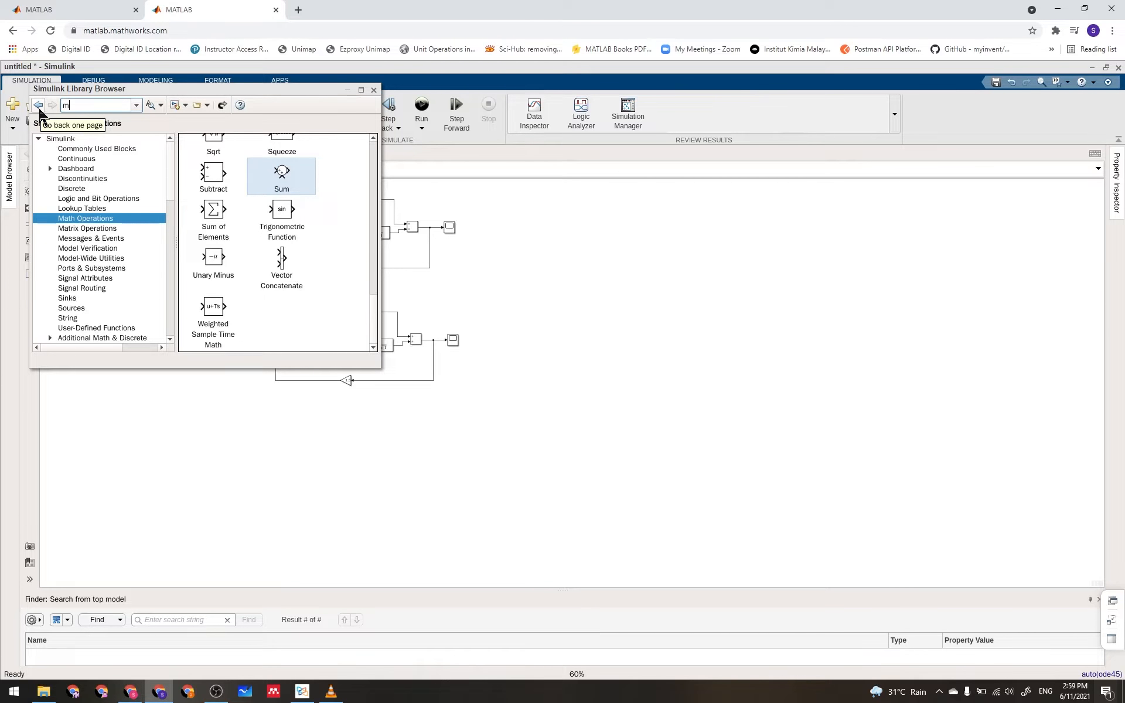
pyautogui.click(150, 106)
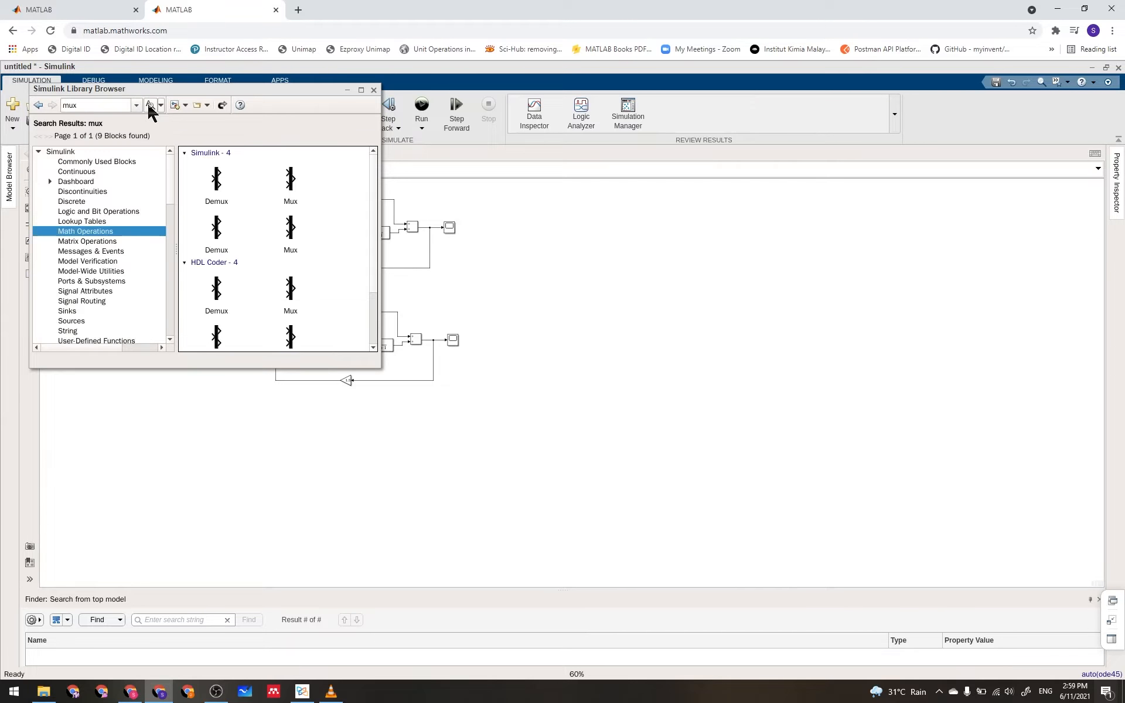
pyautogui.click(292, 183)
pyautogui.moveTo(292, 183); pyautogui.dragTo(492, 286)
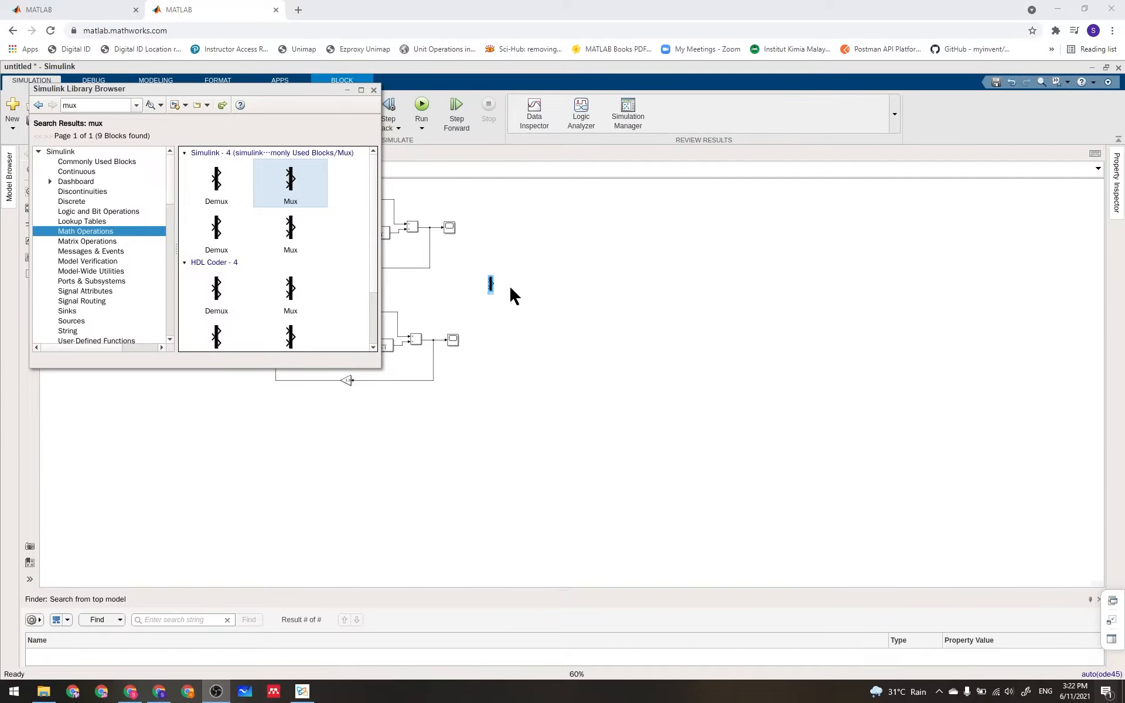
pyautogui.click(499, 303)
# Add a Scope from the Sinks library, align it beside the Mux, and connect the Mux output to it.
pyautogui.click(345, 90)
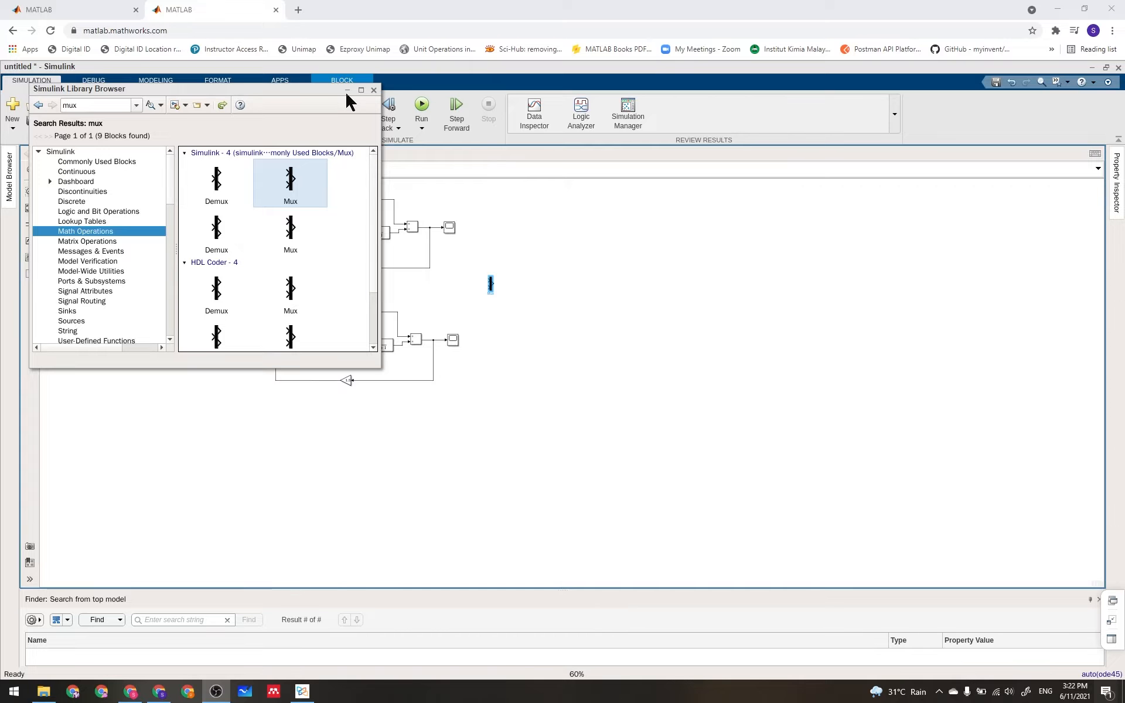
pyautogui.click(74, 320)
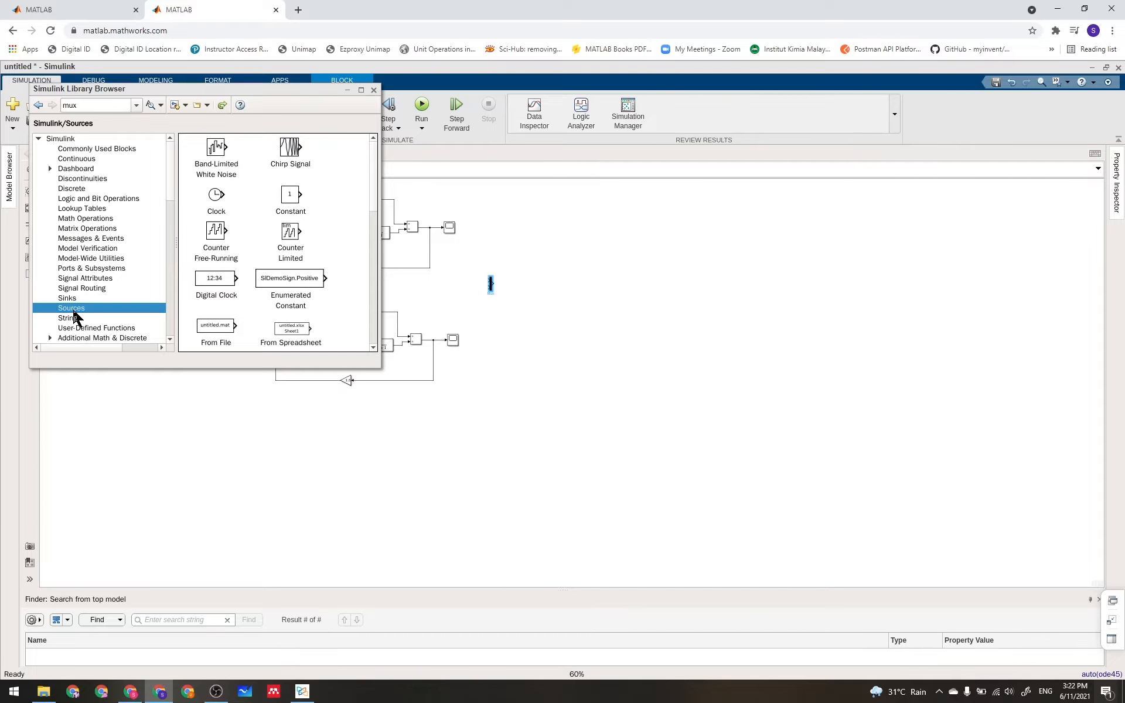
pyautogui.click(66, 300)
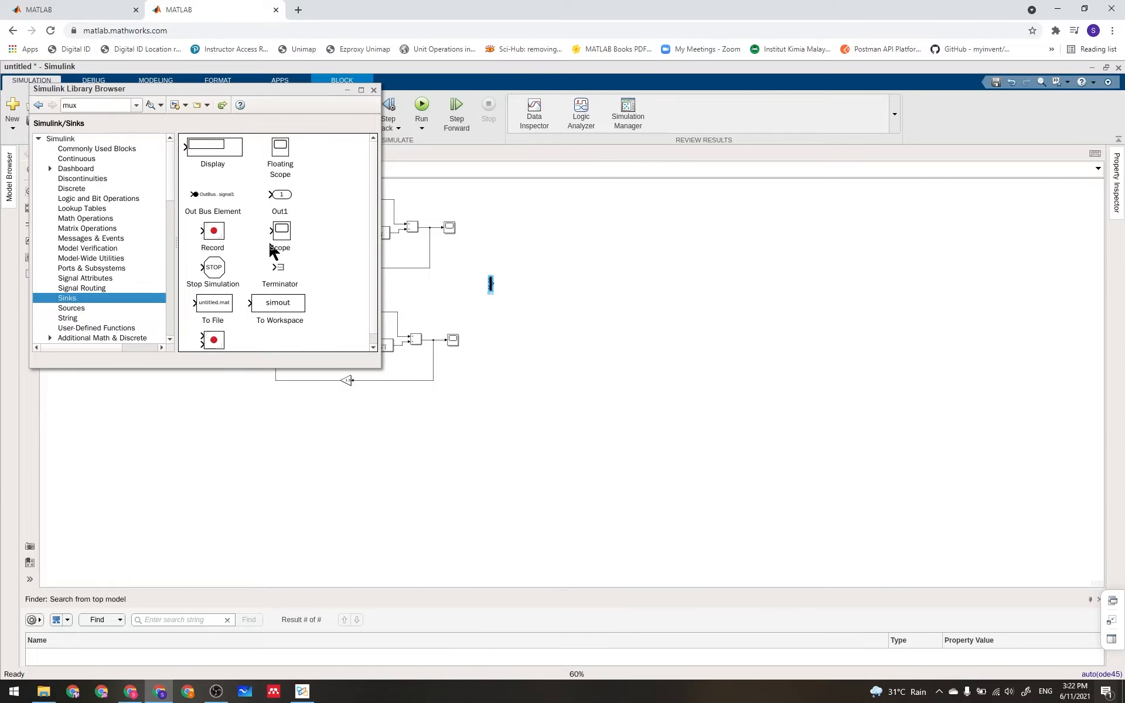
pyautogui.moveTo(280, 232); pyautogui.dragTo(596, 275)
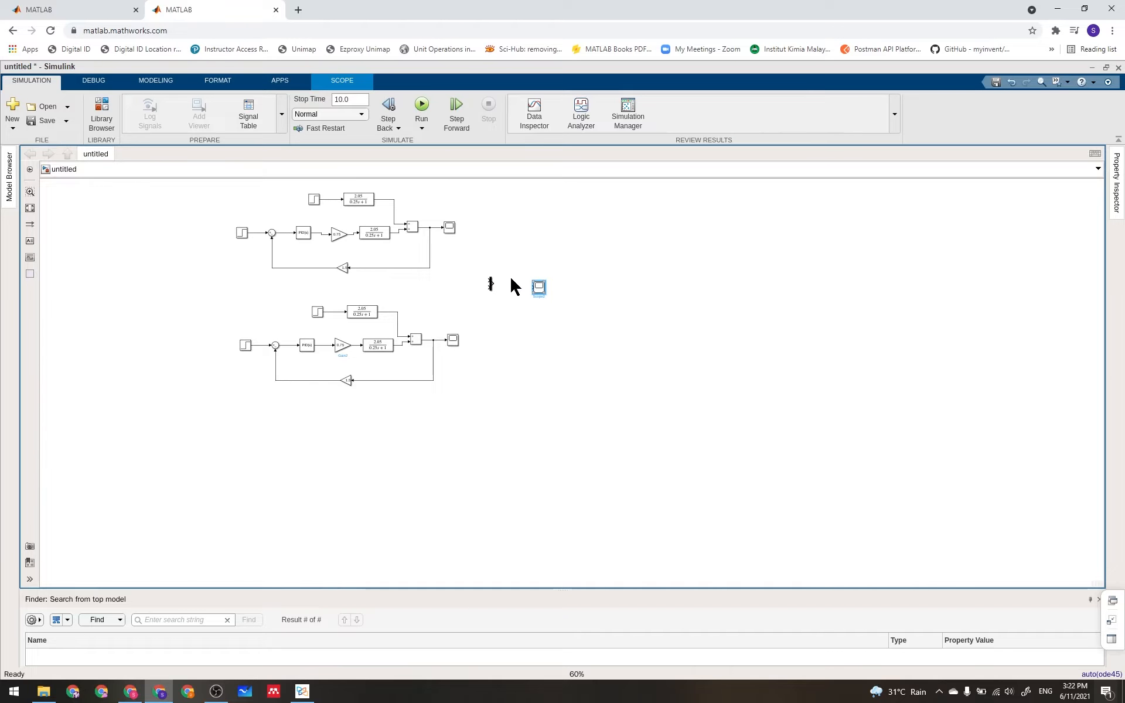
pyautogui.moveTo(536, 281)
pyautogui.mouseDown()
pyautogui.moveTo(511, 278)
pyautogui.moveTo(530, 279)
pyautogui.mouseUp()
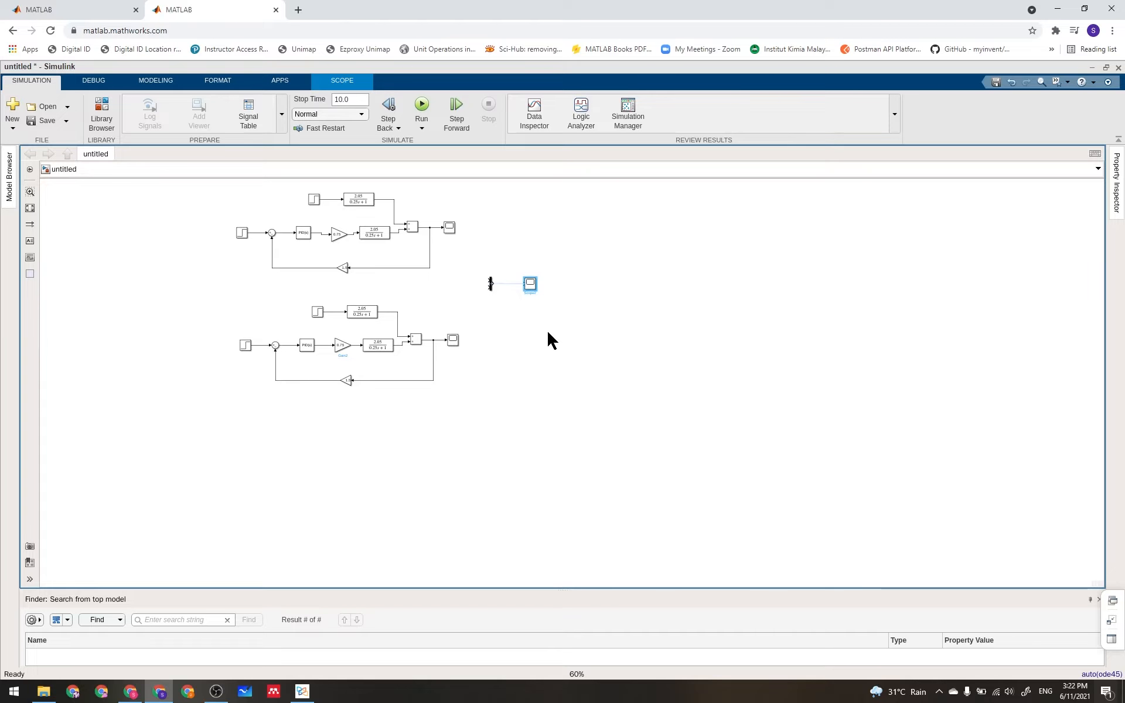
pyautogui.click(509, 282)
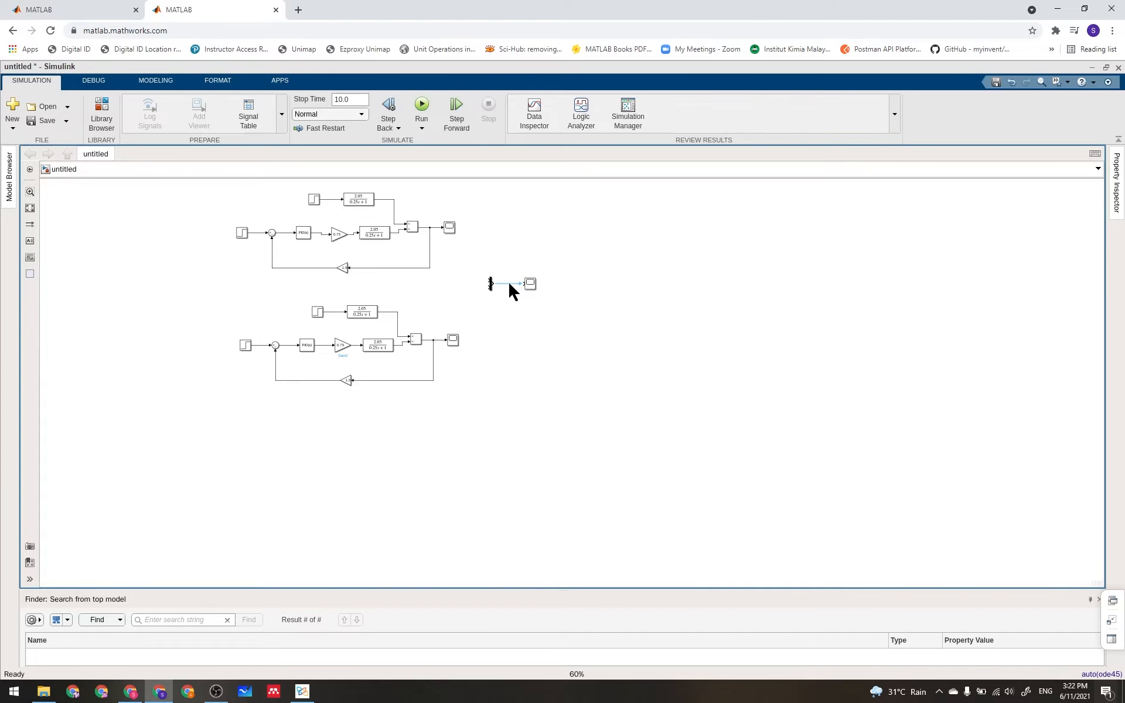
pyautogui.click(509, 284)
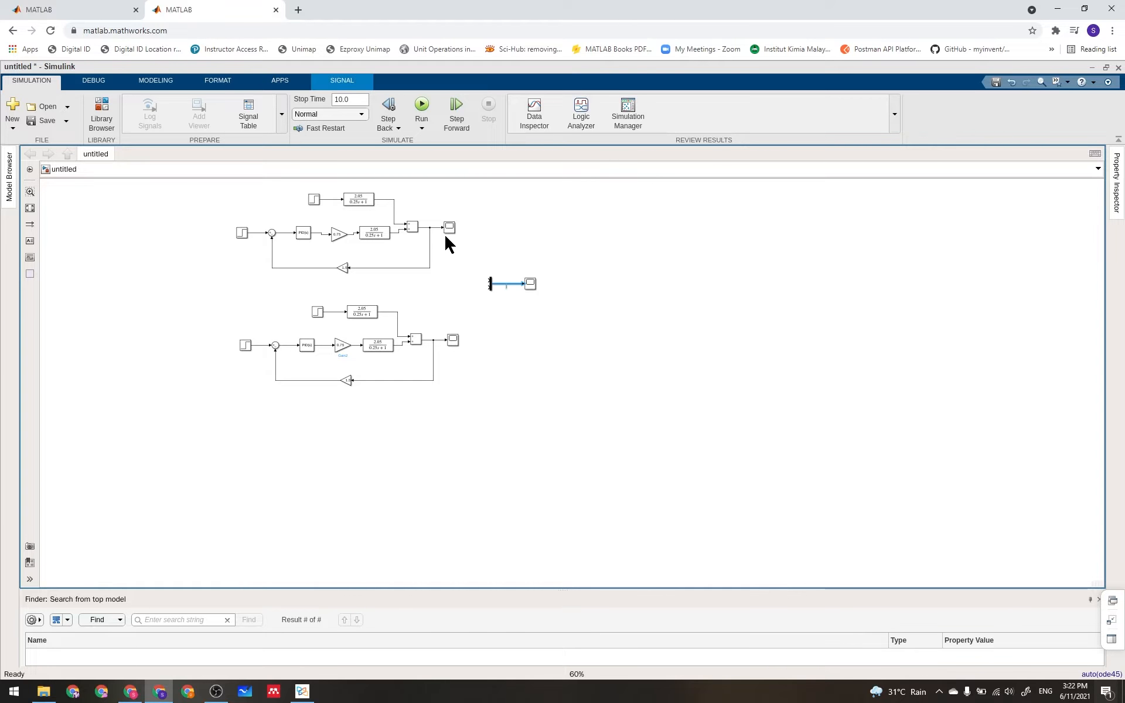
# Branch the output signals of the original and copied loops into the two Mux inputs.
pyautogui.click(493, 277)
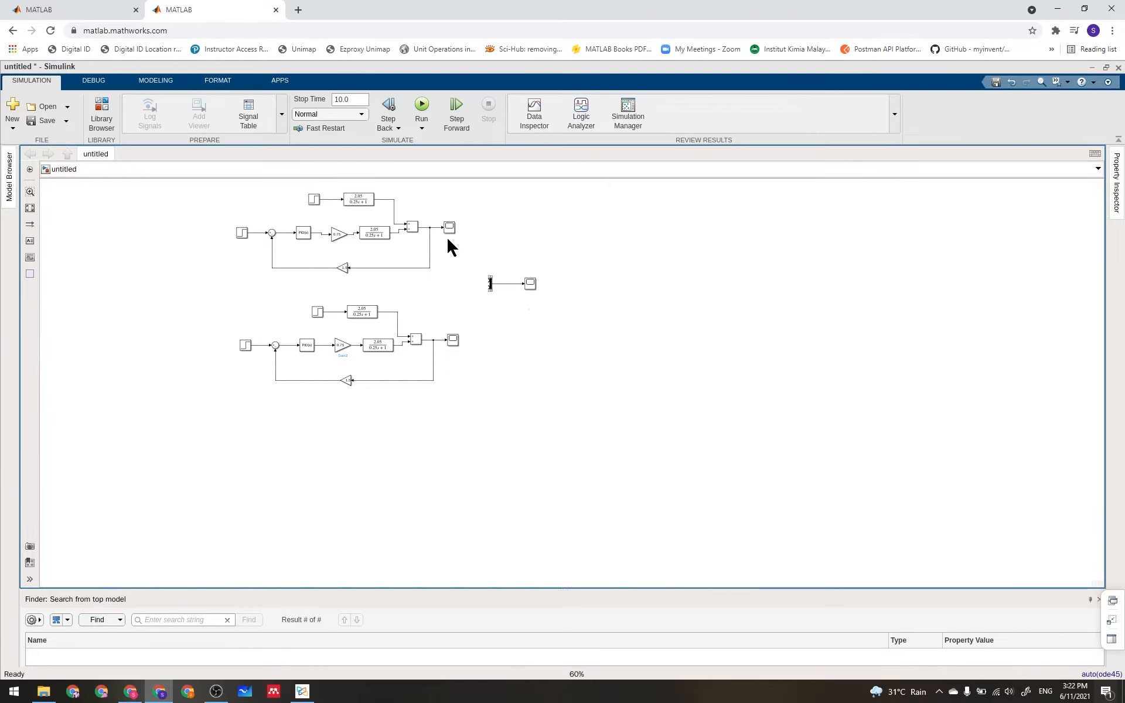
pyautogui.moveTo(447, 237); pyautogui.dragTo(436, 228)
pyautogui.moveTo(443, 320); pyautogui.dragTo(439, 340)
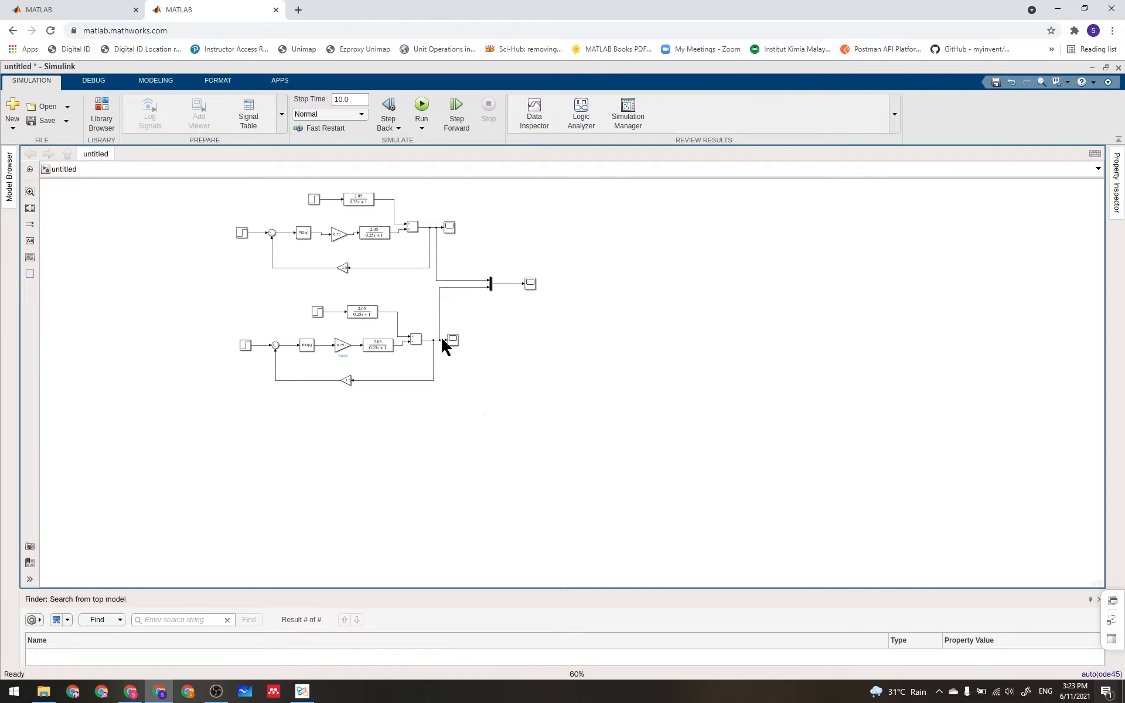
# Set the proportional gain of the original loop's PID controller to 1 and close the block library.
pyautogui.scroll(4, 339, 286)
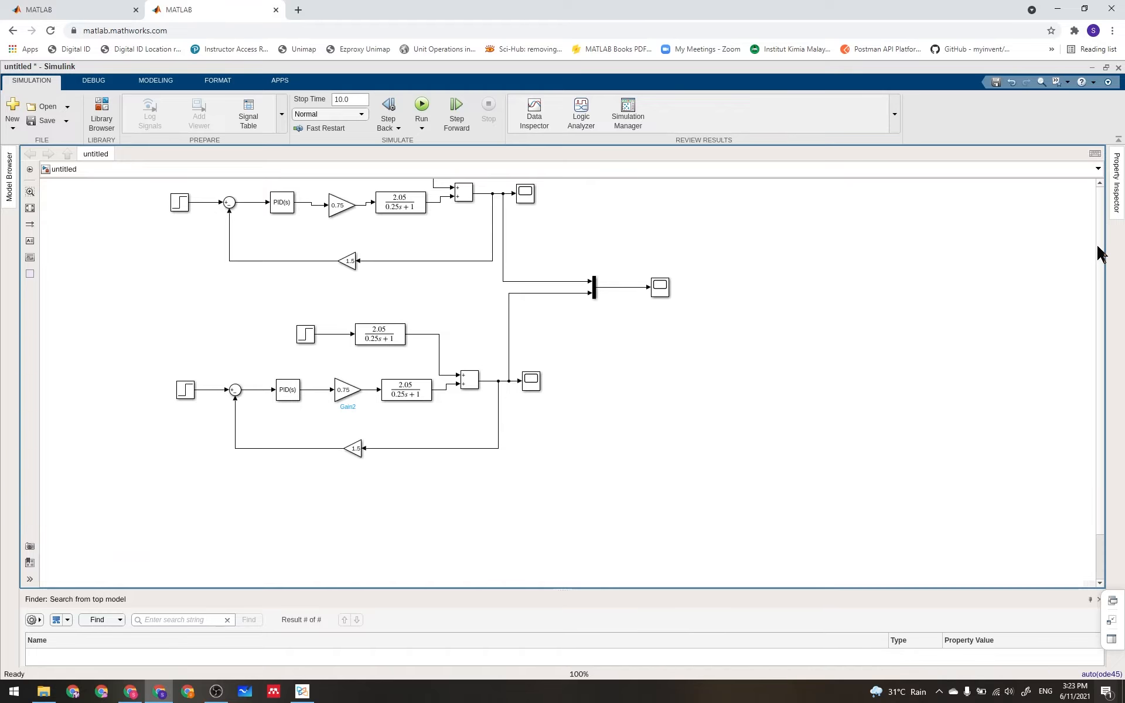
pyautogui.moveTo(1105, 244); pyautogui.dragTo(1105, 213)
pyautogui.hscroll(1, 644, 452)
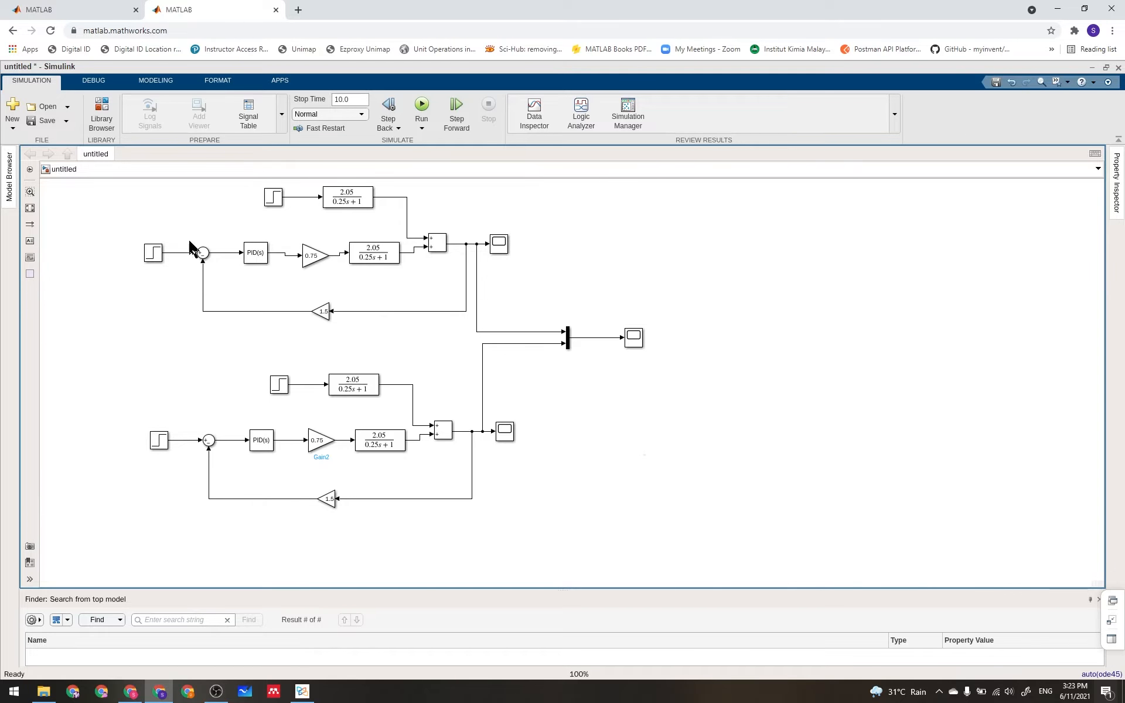
pyautogui.click(251, 260)
pyautogui.doubleClick(251, 260)
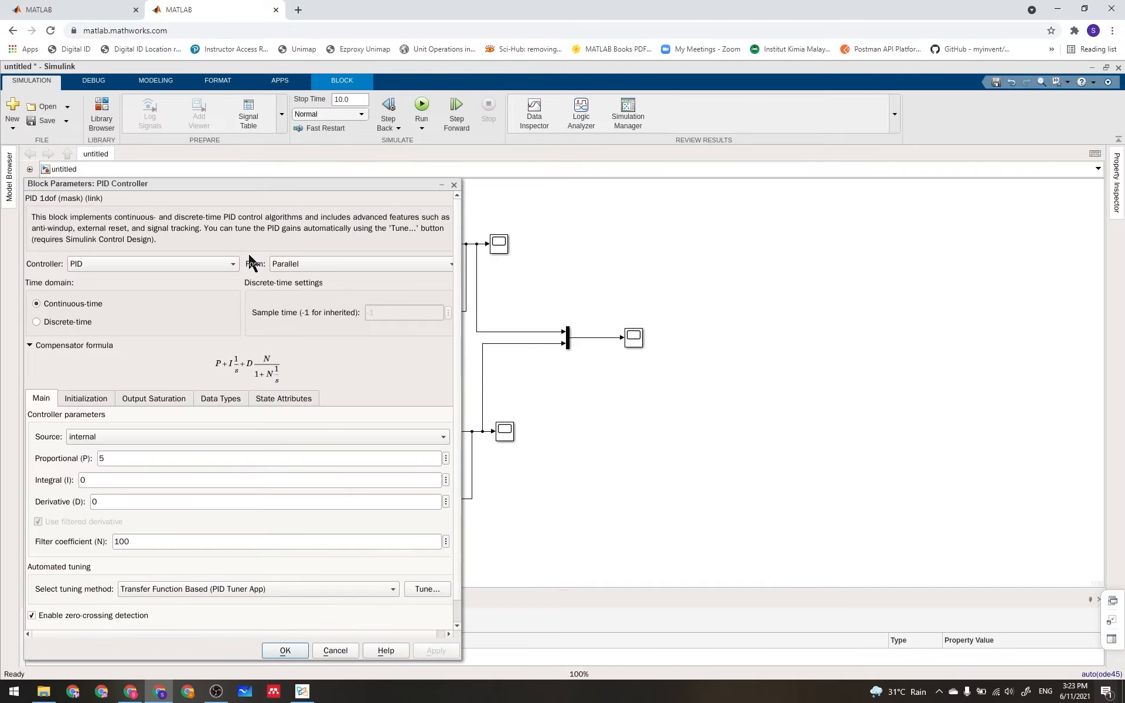
pyautogui.click(109, 458)
pyautogui.write('1')
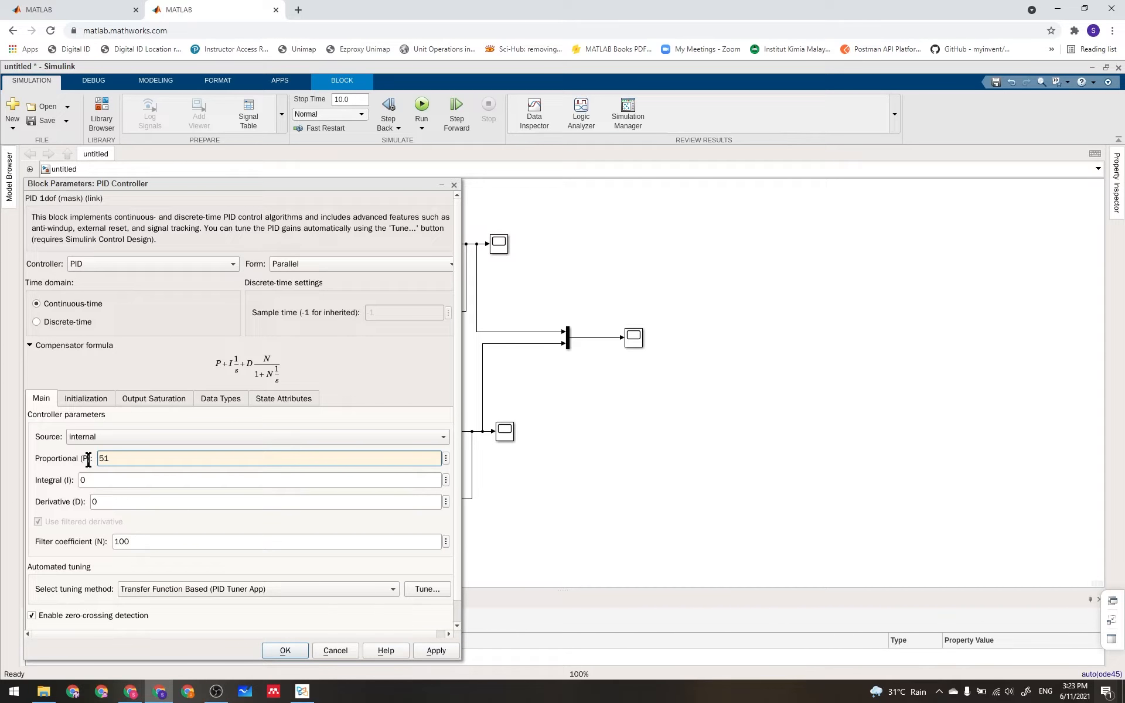
pyautogui.hotkey('ctrl', 'a')
pyautogui.press('BackSpace')
pyautogui.click(285, 651)
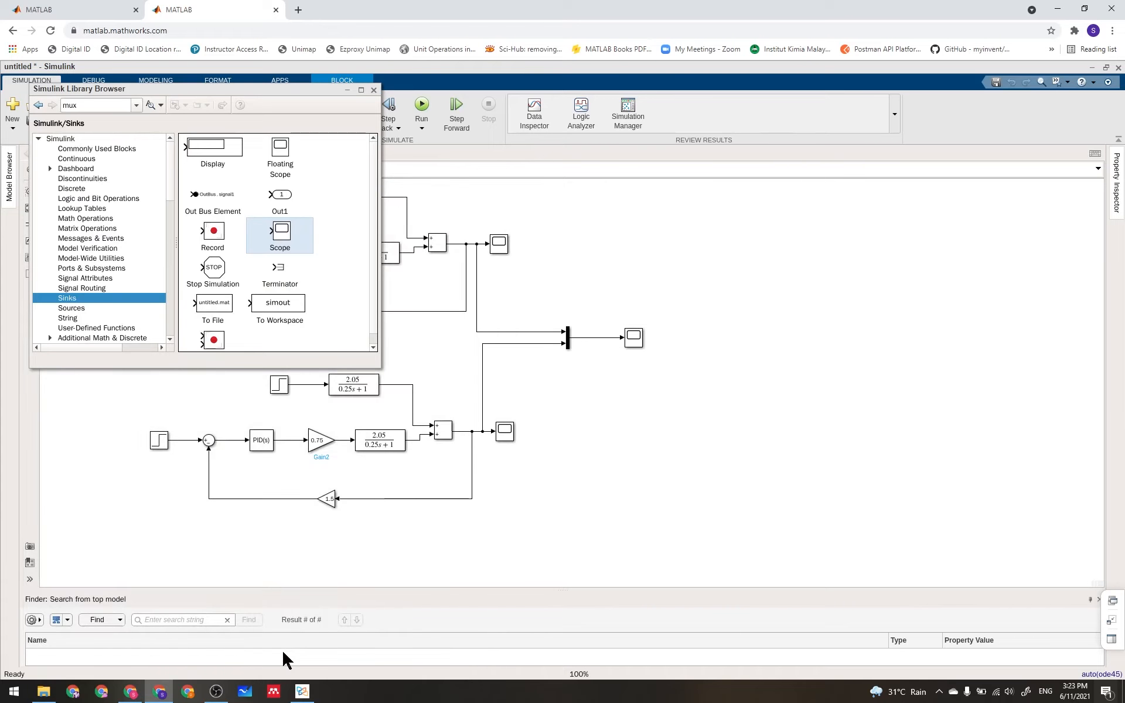
pyautogui.click(372, 86)
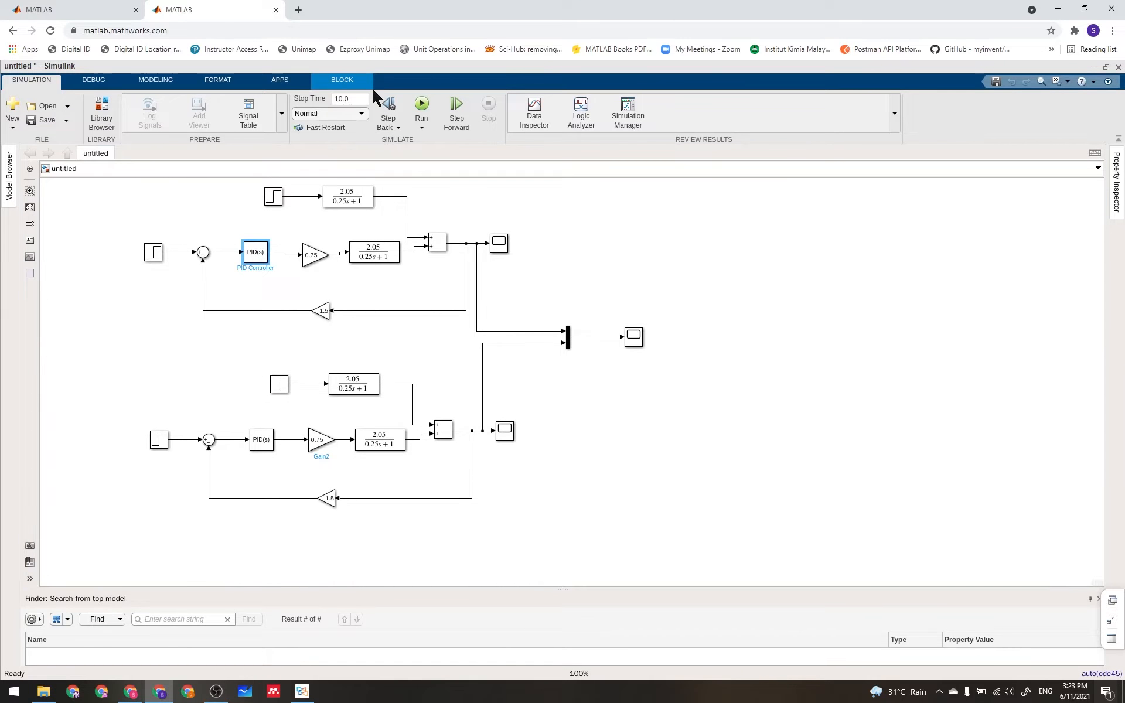
# Check the P, I and D settings of the copied loop's PID controller.
pyautogui.click(263, 444)
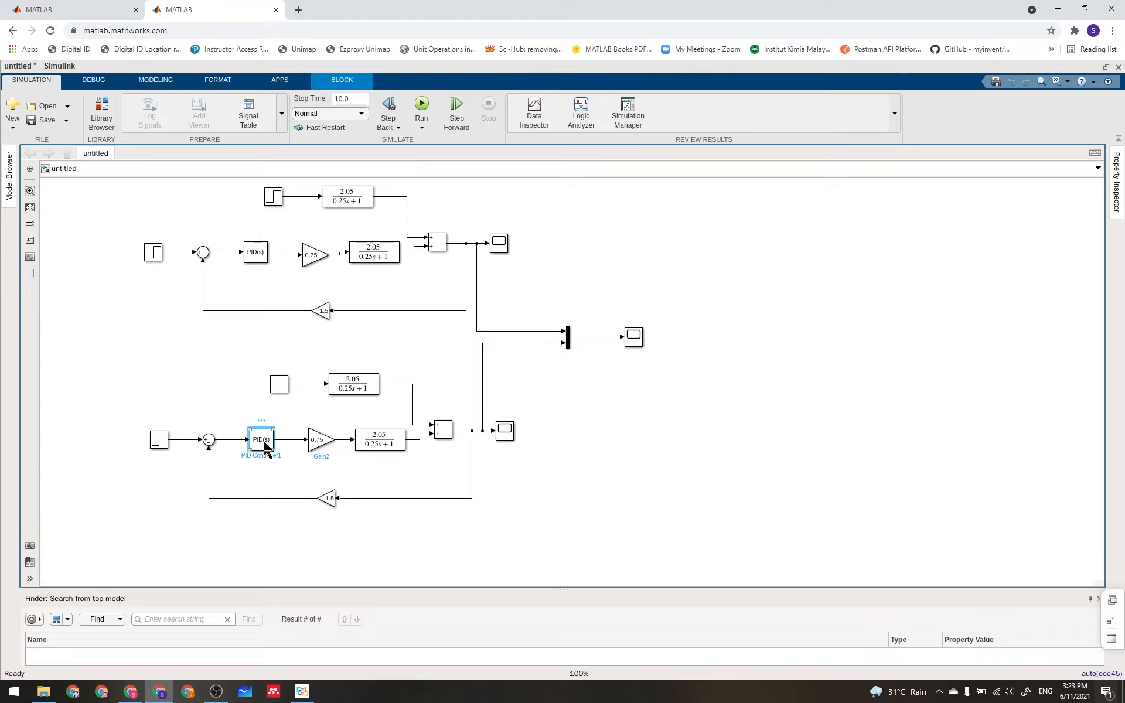
pyautogui.doubleClick(263, 444)
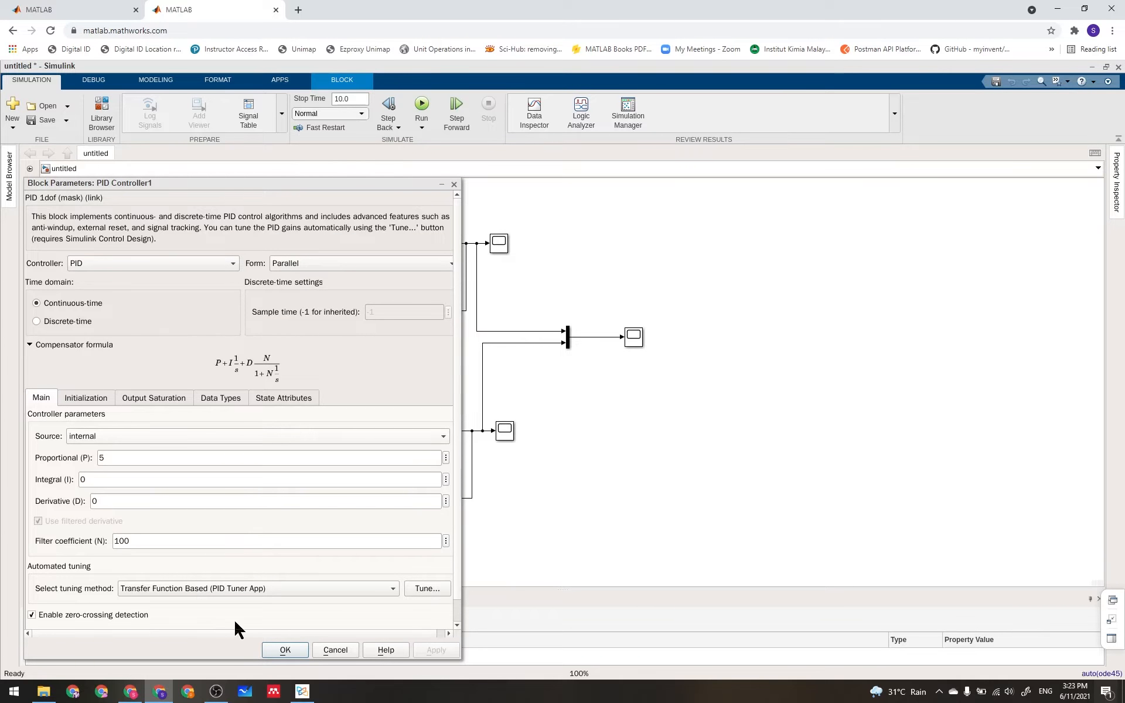
pyautogui.click(297, 652)
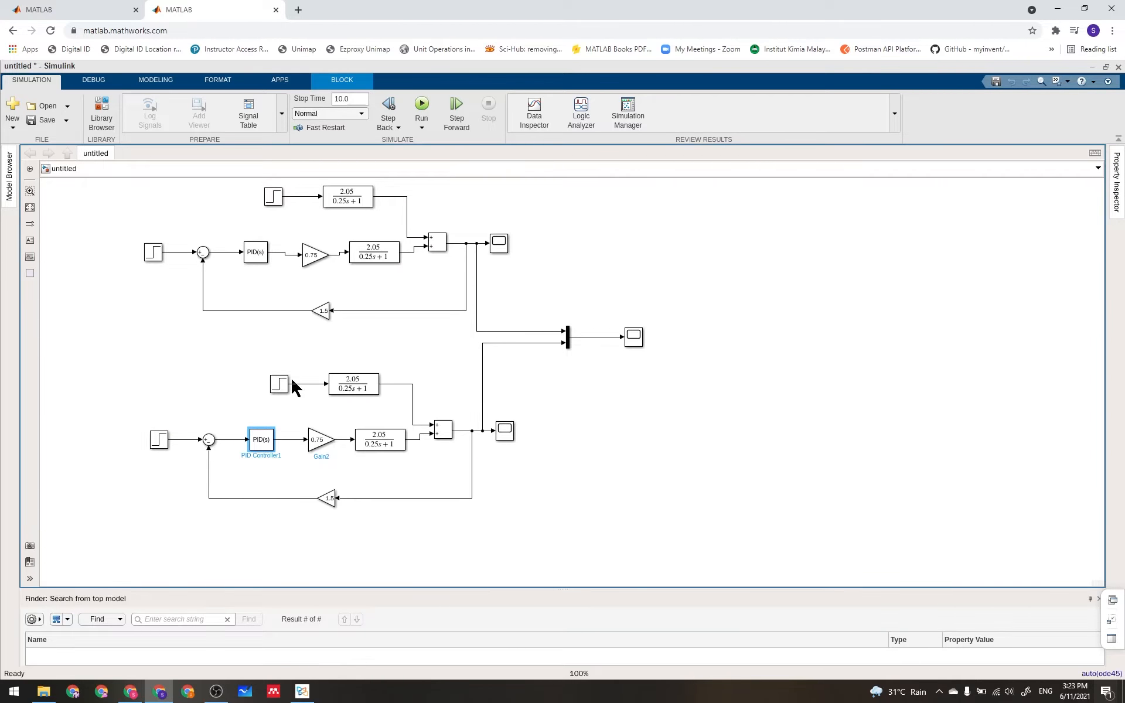
pyautogui.click(243, 333)
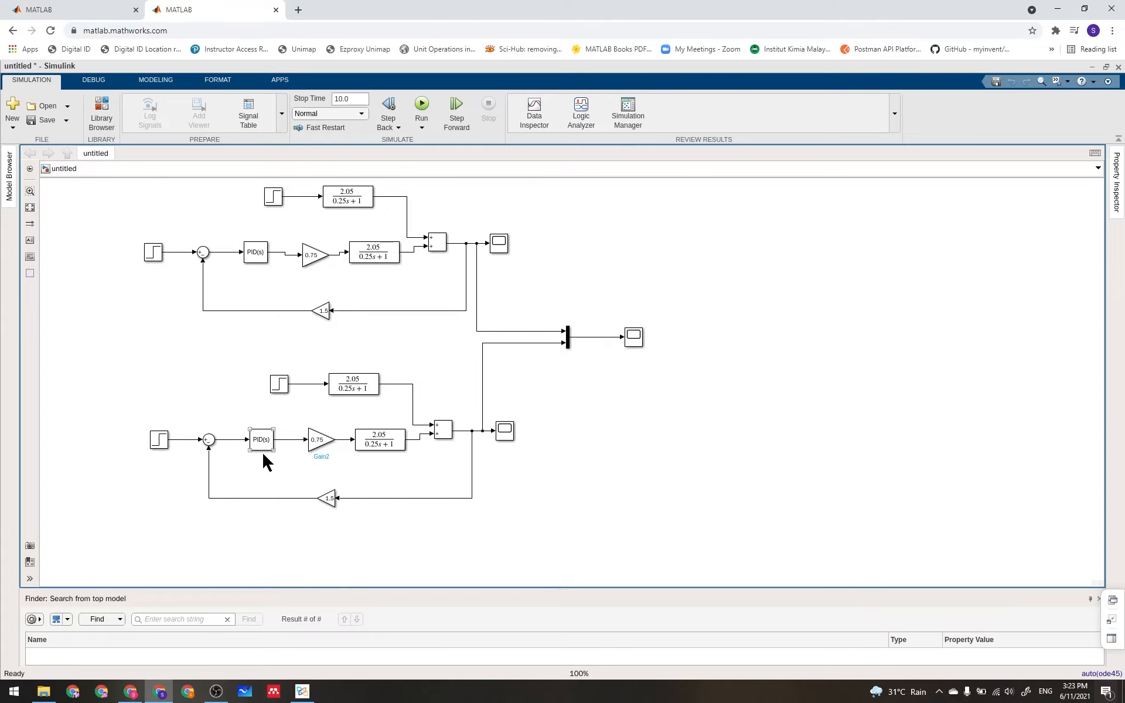
# Run the simulation and open the Scope fed by the Mux to compare both loop responses.
pyautogui.click(423, 108)
pyautogui.click(636, 338)
pyautogui.doubleClick(636, 339)
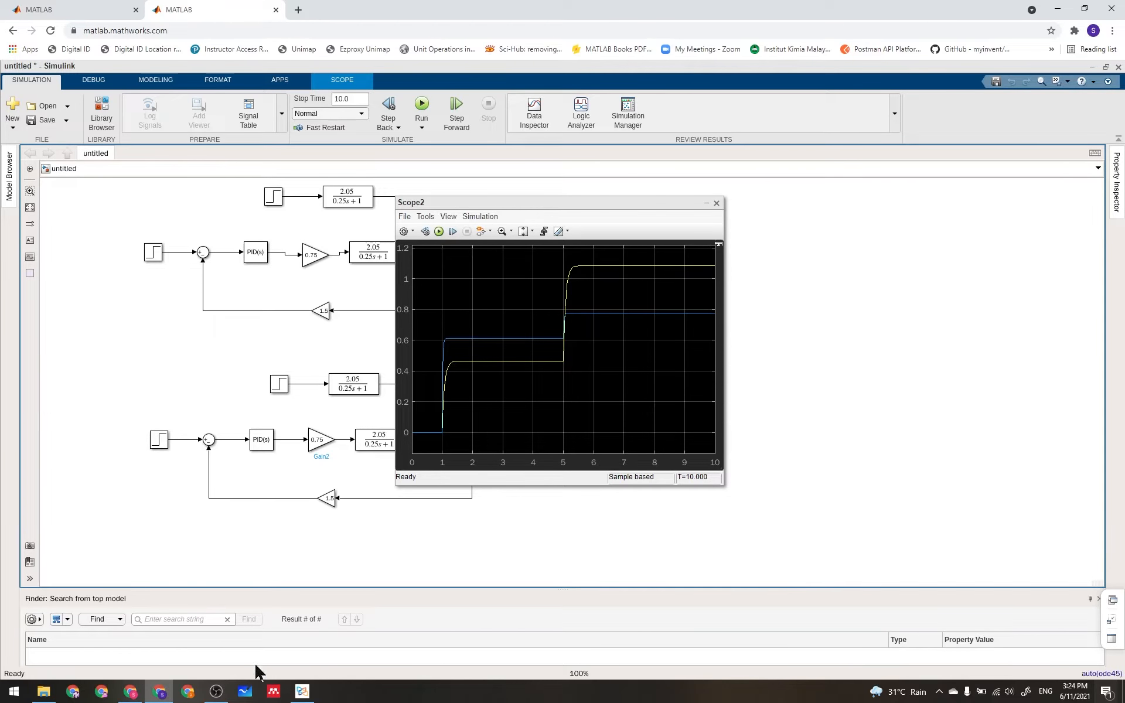
# Switch to the lab manual in the PDF reader and underline rise time, settling time, oscillation and period of oscillation in question 3.
pyautogui.click(302, 691)
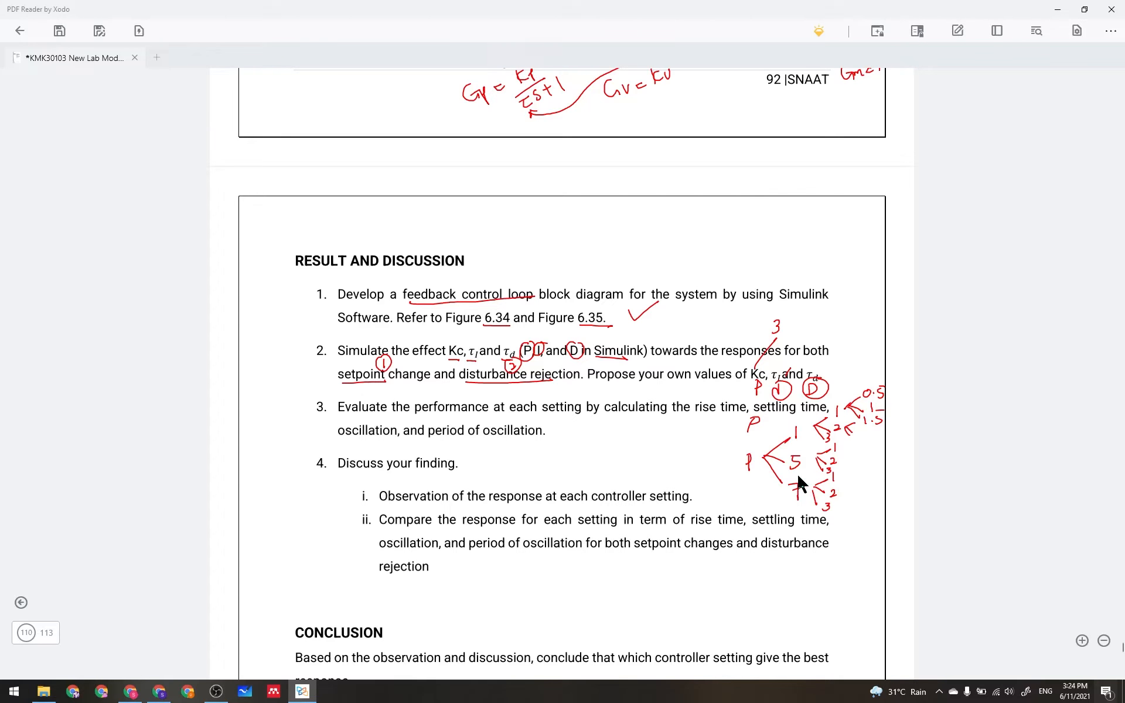
pyautogui.moveTo(709, 414); pyautogui.dragTo(724, 412)
pyautogui.moveTo(462, 434); pyautogui.dragTo(474, 438)
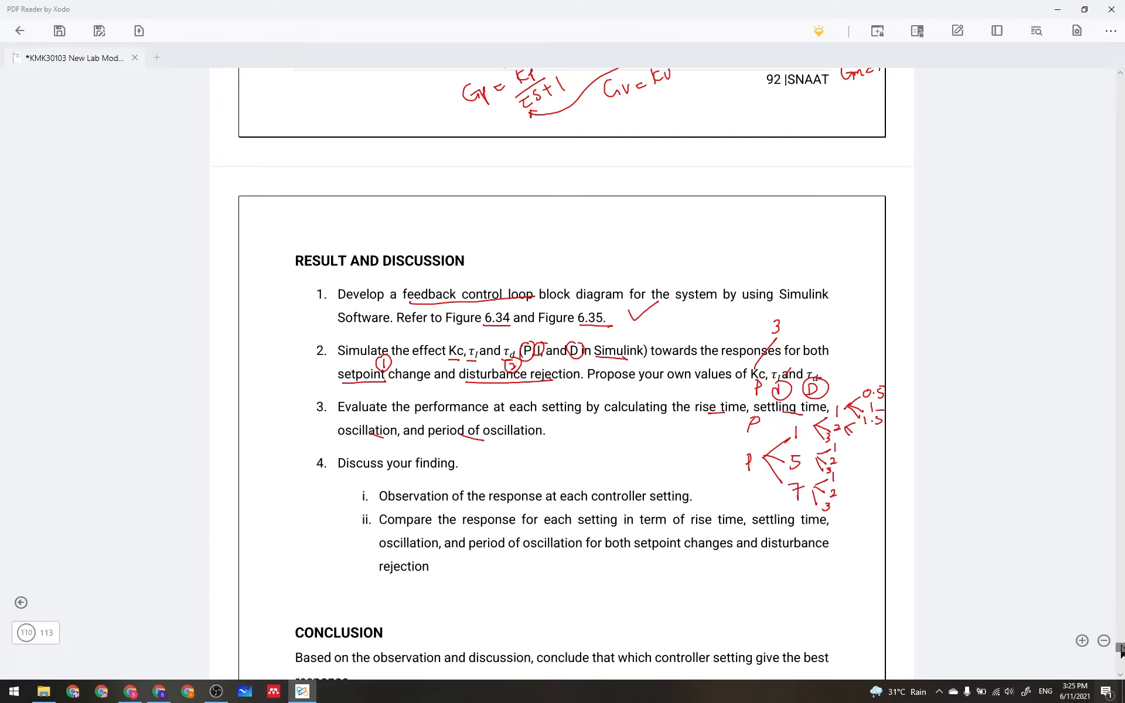
# Find the Performance Characteristic section in the background theory and examine its definitions and the annotated response curve.
pyautogui.moveTo(1121, 649); pyautogui.dragTo(1097, 148)
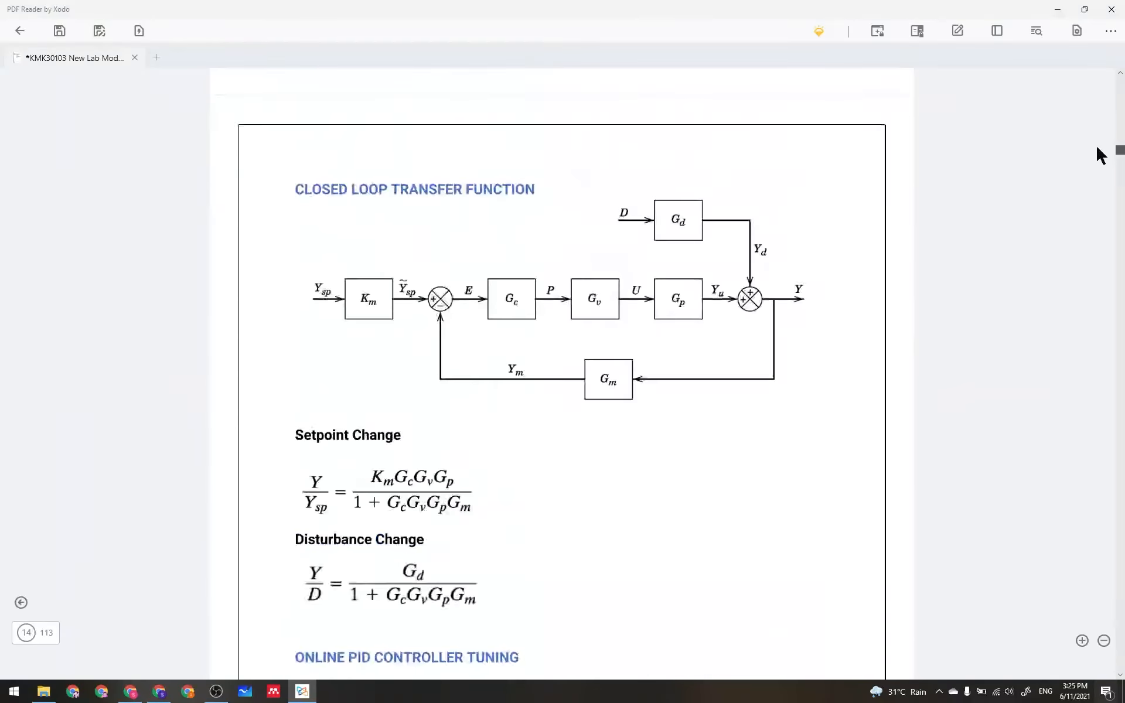
pyautogui.scroll(20, 639, 392)
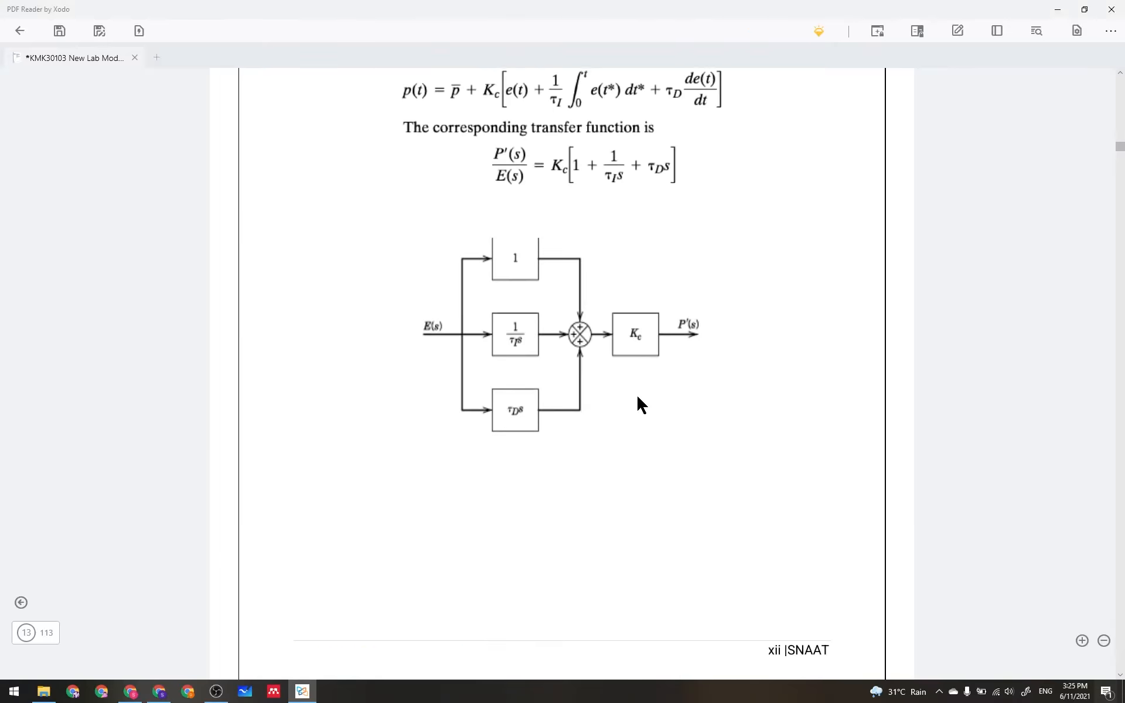
pyautogui.scroll(20, 637, 394)
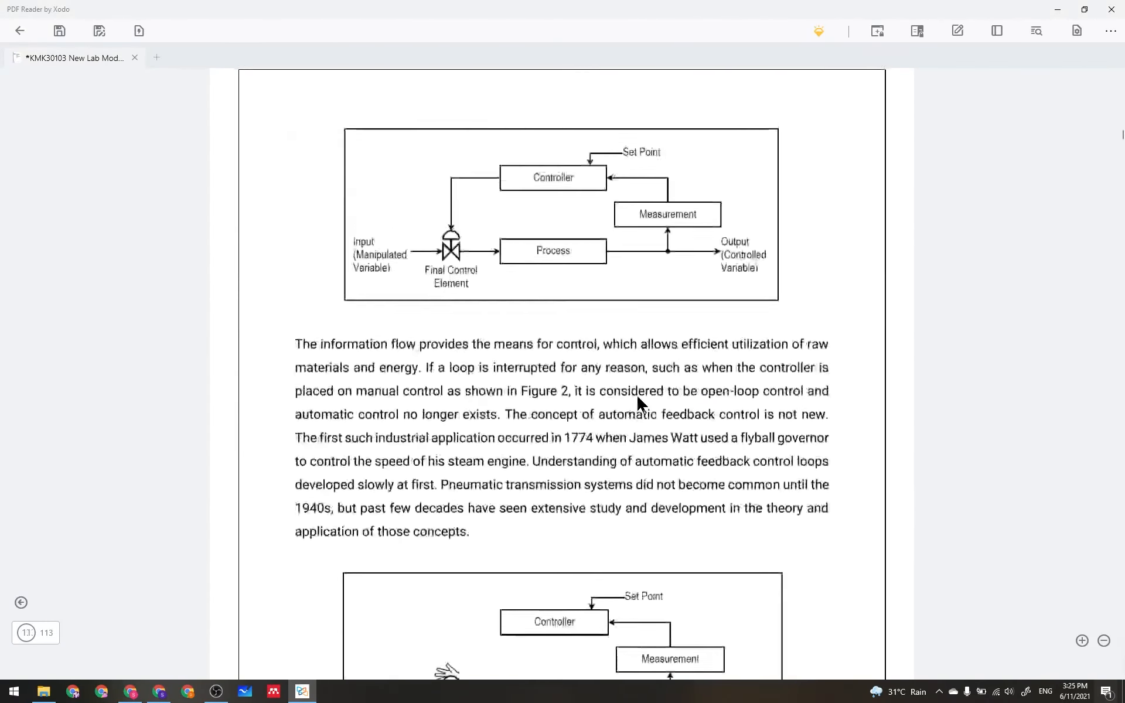
pyautogui.scroll(20, 638, 403)
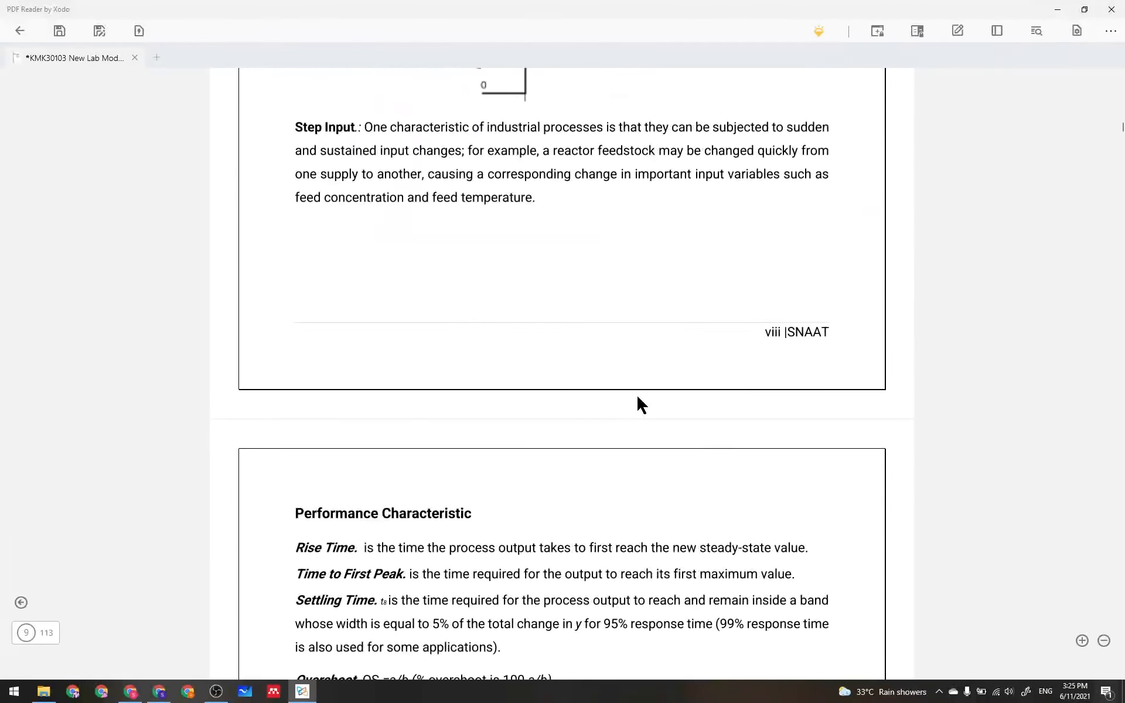
pyautogui.scroll(5, 636, 393)
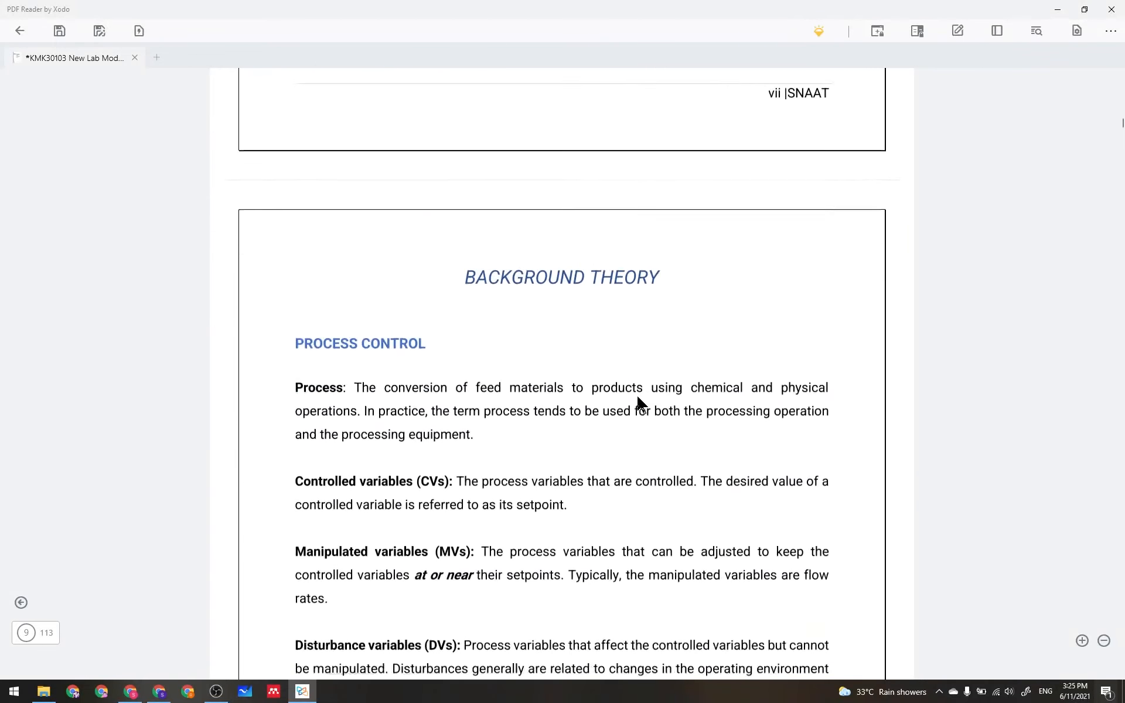
pyautogui.scroll(-3, 638, 402)
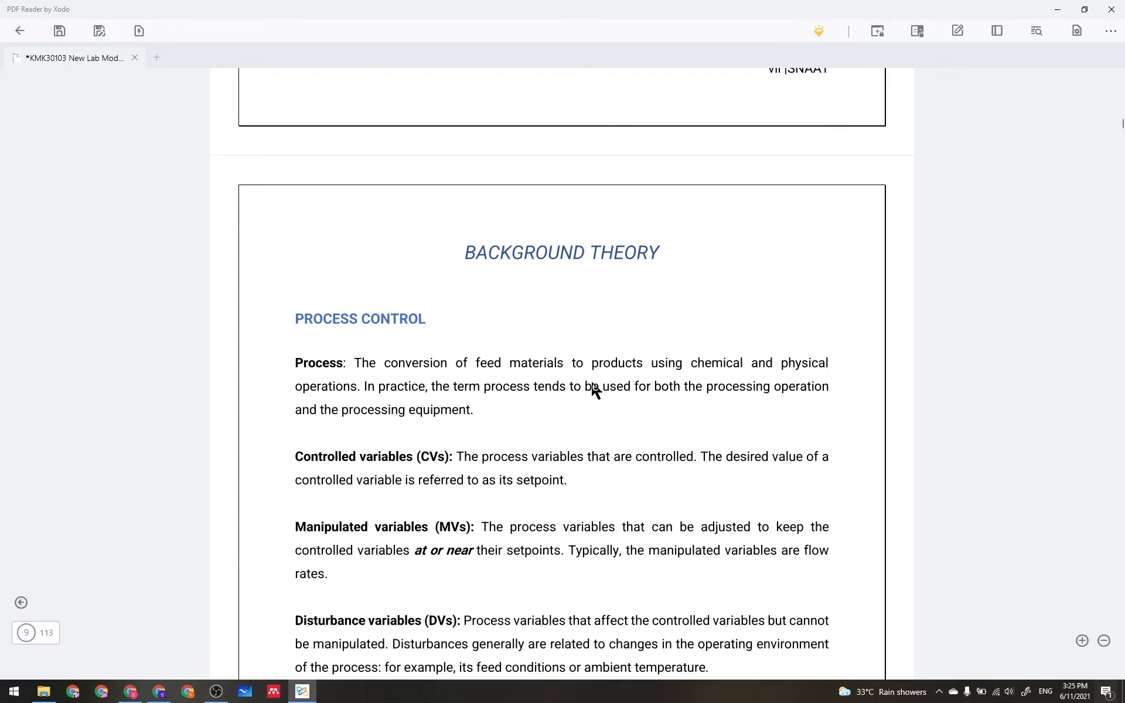
pyautogui.scroll(-5, 592, 389)
pyautogui.scroll(-1, 591, 389)
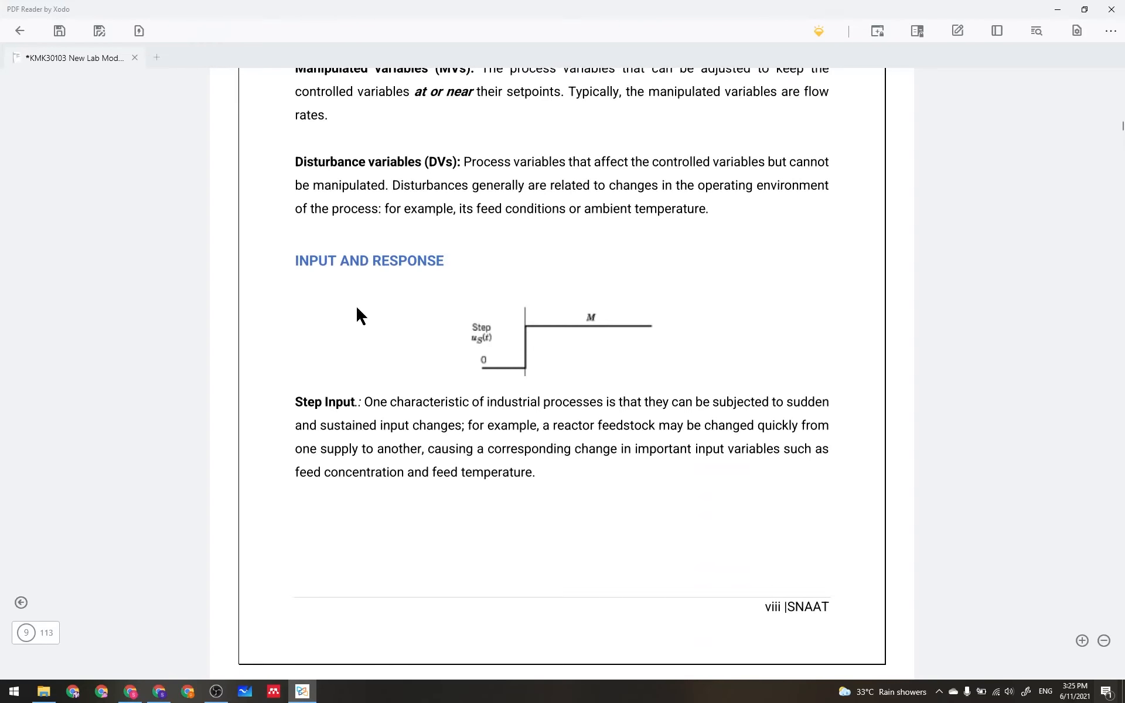
pyautogui.scroll(-8, 417, 360)
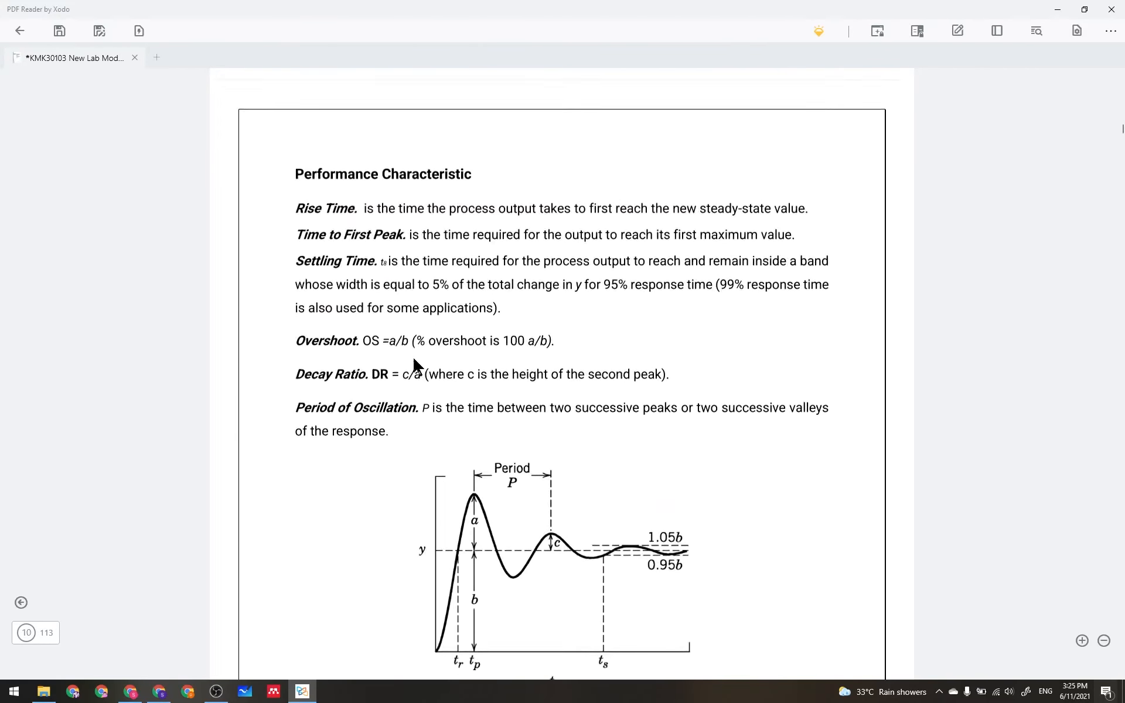
pyautogui.scroll(1, 414, 358)
pyautogui.scroll(-1, 413, 360)
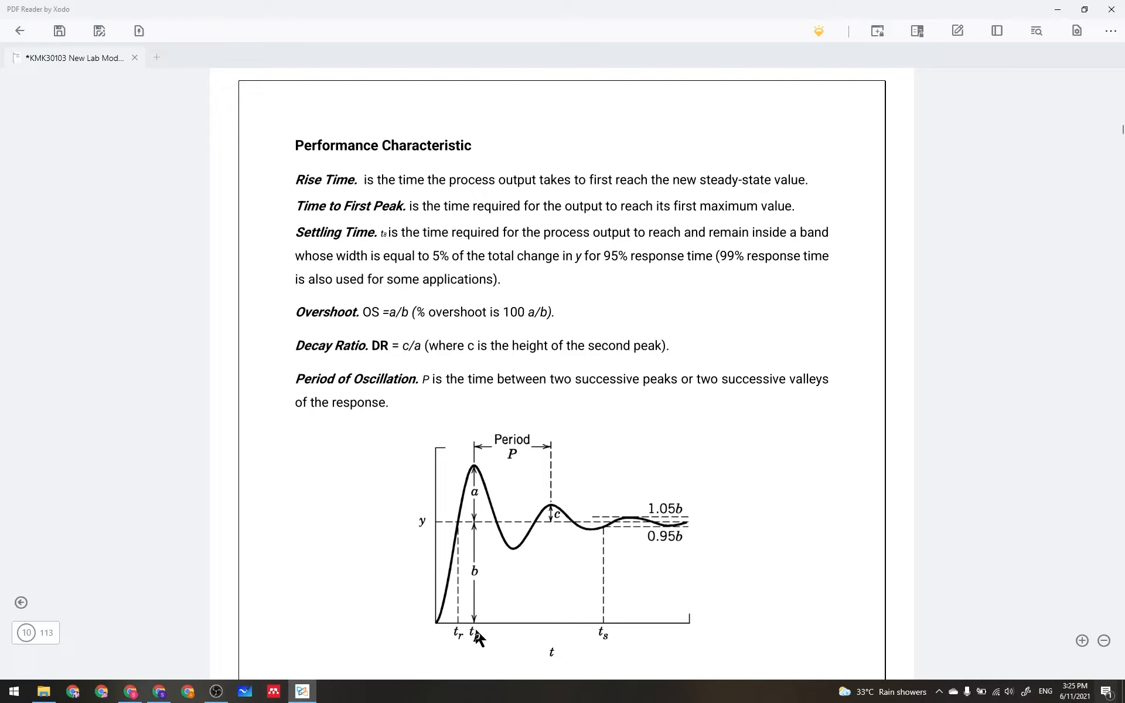
pyautogui.scroll(-3, 460, 639)
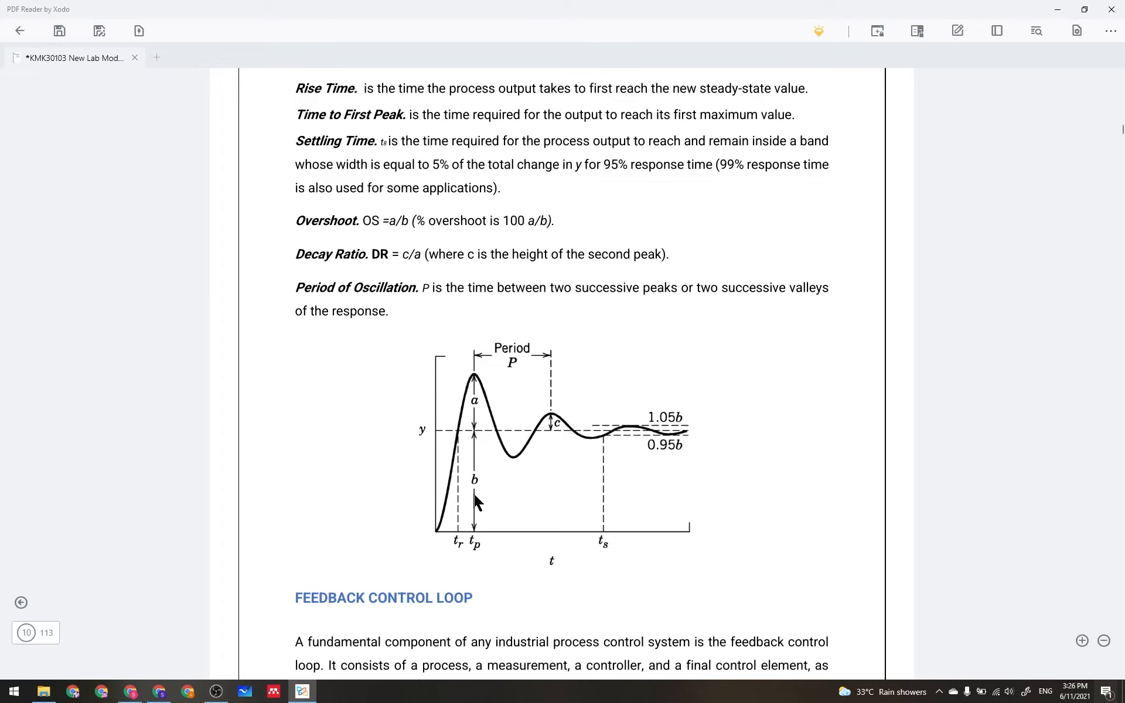
# Switch back to Simulink in the browser and move the Scope window clear of the block diagram.
pyautogui.click(160, 691)
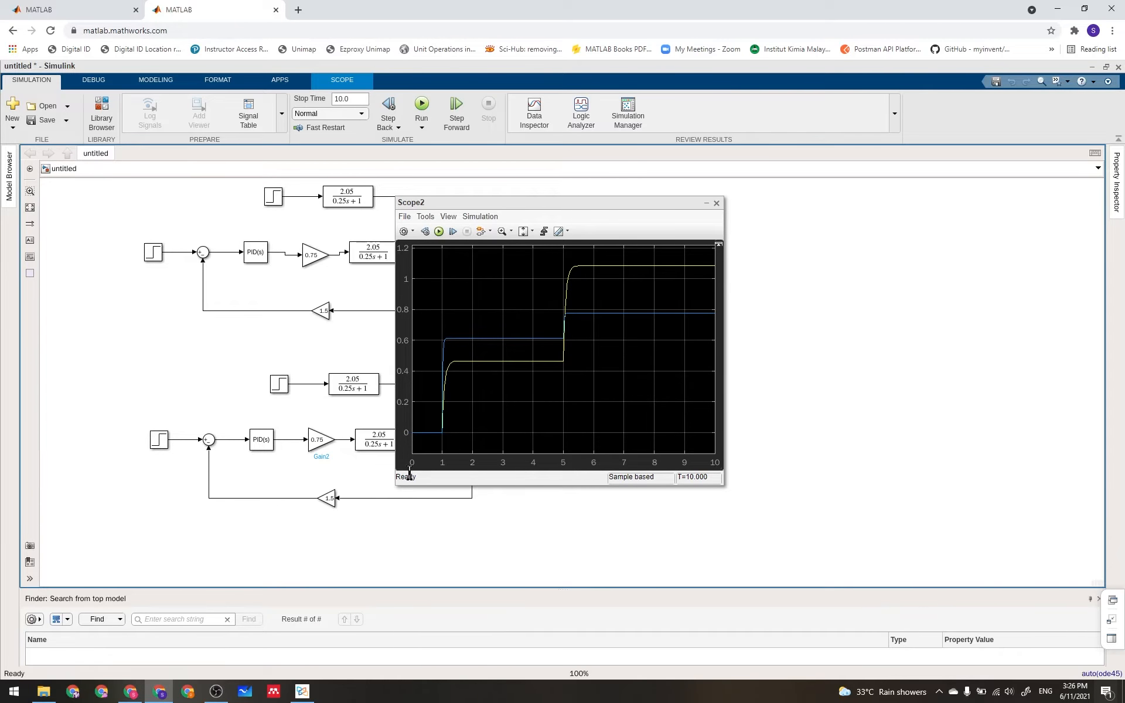
pyautogui.moveTo(591, 204); pyautogui.dragTo(873, 206)
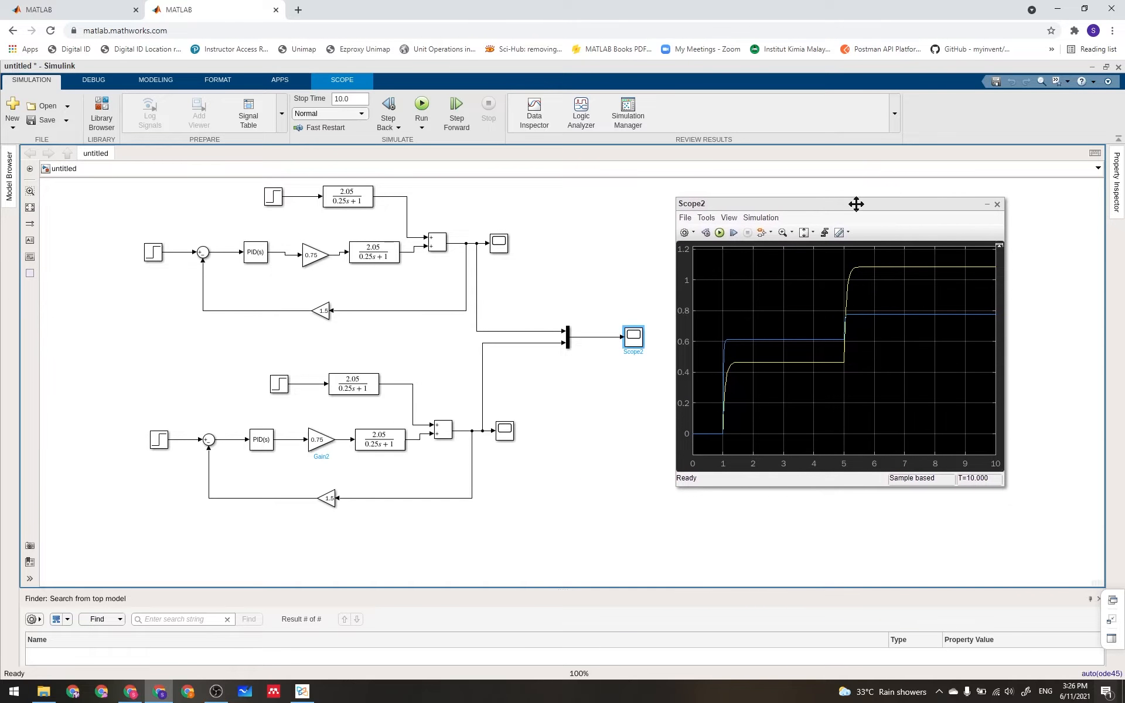